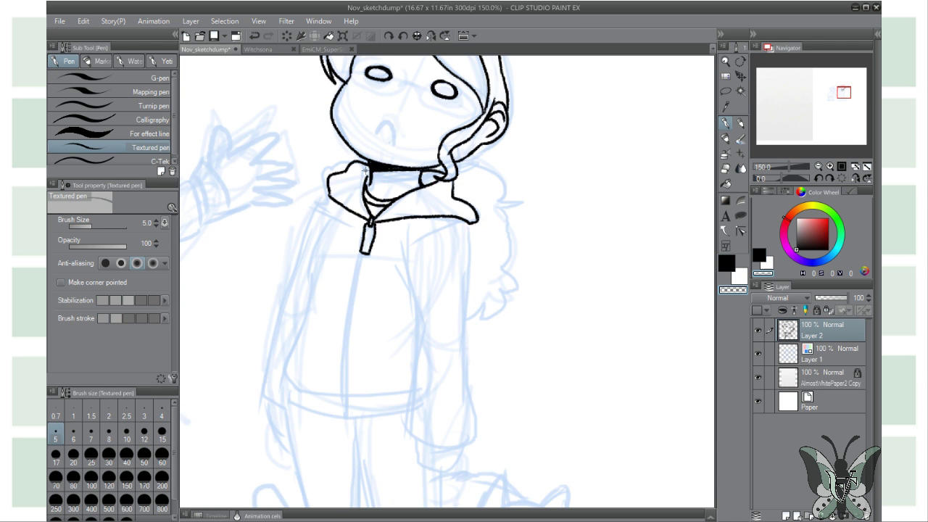
Ink the standing girl's glasses, the dark area at her neck and the start of her ponytail over the blue sketch.
{"action": "left_click_drag", "start_coordinate": [360, 168], "coordinate": [367, 247]}
{"action": "left_click_drag", "start_coordinate": [373, 130], "coordinate": [406, 140]}
{"action": "left_click_drag", "start_coordinate": [438, 144], "coordinate": [462, 151]}
{"action": "mouse_move", "coordinate": [411, 164]}
{"action": "left_mouse_down"}
{"action": "mouse_move", "coordinate": [486, 178]}
{"action": "mouse_move", "coordinate": [444, 190]}
{"action": "mouse_move", "coordinate": [366, 155]}
{"action": "left_mouse_up"}
{"action": "left_click_drag", "start_coordinate": [487, 177], "coordinate": [509, 181]}
{"action": "left_click_drag", "start_coordinate": [484, 247], "coordinate": [523, 285]}
{"action": "scroll", "coordinate": [446, 282], "scroll_direction": "down", "scroll_amount": 3}
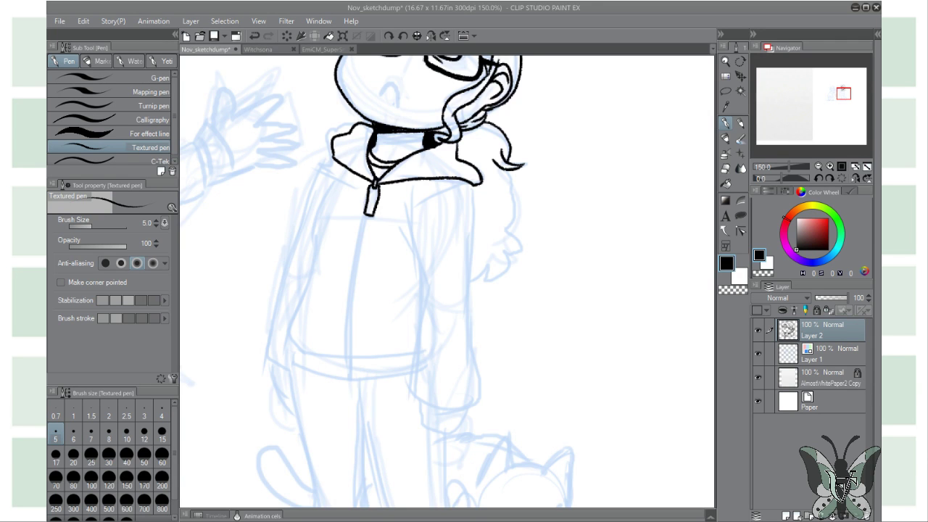
Ink the ponytail's outer edge and the jacket's near sleeve, hem and fabric folds.
{"action": "mouse_move", "coordinate": [523, 145]}
{"action": "left_mouse_down"}
{"action": "mouse_move", "coordinate": [511, 261]}
{"action": "mouse_move", "coordinate": [519, 278]}
{"action": "left_mouse_up"}
{"action": "scroll", "coordinate": [446, 281], "scroll_direction": "down", "scroll_amount": 3}
{"action": "left_click_drag", "start_coordinate": [442, 212], "coordinate": [464, 317]}
{"action": "scroll", "coordinate": [446, 282], "scroll_direction": "up", "scroll_amount": 3}
{"action": "mouse_move", "coordinate": [406, 197]}
{"action": "left_mouse_down"}
{"action": "mouse_move", "coordinate": [381, 364]}
{"action": "mouse_move", "coordinate": [448, 366]}
{"action": "left_mouse_up"}
{"action": "left_click_drag", "start_coordinate": [383, 348], "coordinate": [322, 339]}
{"action": "left_click_drag", "start_coordinate": [425, 298], "coordinate": [460, 274]}
Ink the jacket's zipper line and far sleeve, and outline jagged surprise bursts around the girl's head.
{"action": "mouse_move", "coordinate": [371, 148]}
{"action": "left_mouse_down"}
{"action": "mouse_move", "coordinate": [344, 211]}
{"action": "mouse_move", "coordinate": [348, 187]}
{"action": "mouse_move", "coordinate": [297, 355]}
{"action": "left_mouse_up"}
{"action": "left_click_drag", "start_coordinate": [281, 281], "coordinate": [259, 430]}
{"action": "mouse_move", "coordinate": [306, 156]}
{"action": "left_mouse_down"}
{"action": "mouse_move", "coordinate": [394, 145]}
{"action": "mouse_move", "coordinate": [300, 207]}
{"action": "left_mouse_up"}
{"action": "left_click_drag", "start_coordinate": [311, 300], "coordinate": [260, 250]}
{"action": "left_click_drag", "start_coordinate": [527, 290], "coordinate": [513, 146]}
{"action": "scroll", "coordinate": [513, 147], "scroll_direction": "down", "scroll_amount": 4}
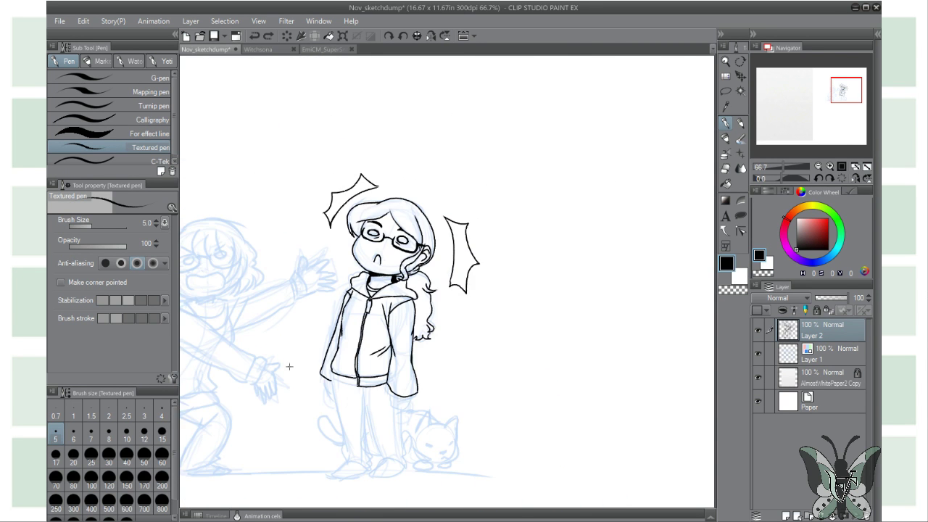
Enlarge the AlmostWhitePaper2 Copy texture layer so that it covers the whole canvas.
{"action": "left_click", "coordinate": [827, 377]}
{"action": "key", "text": "ctrl+t"}
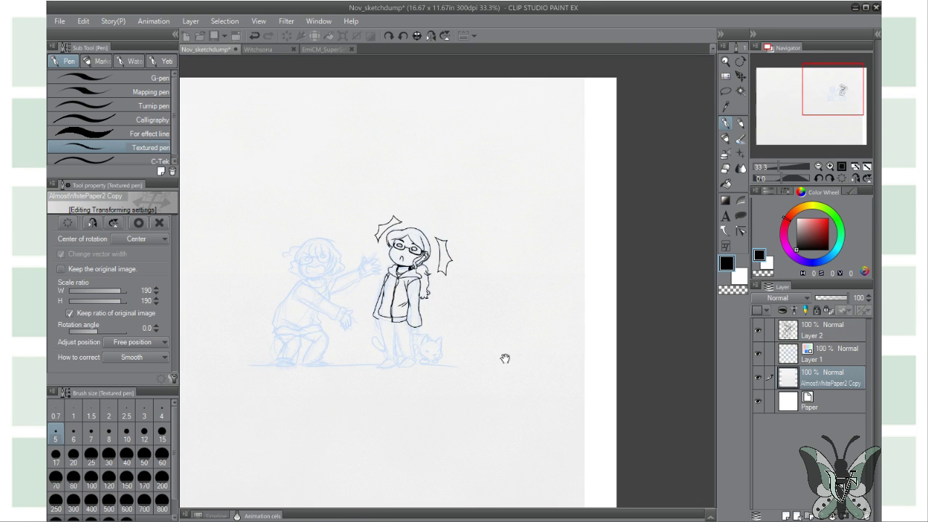
{"action": "key", "text": "Return"}
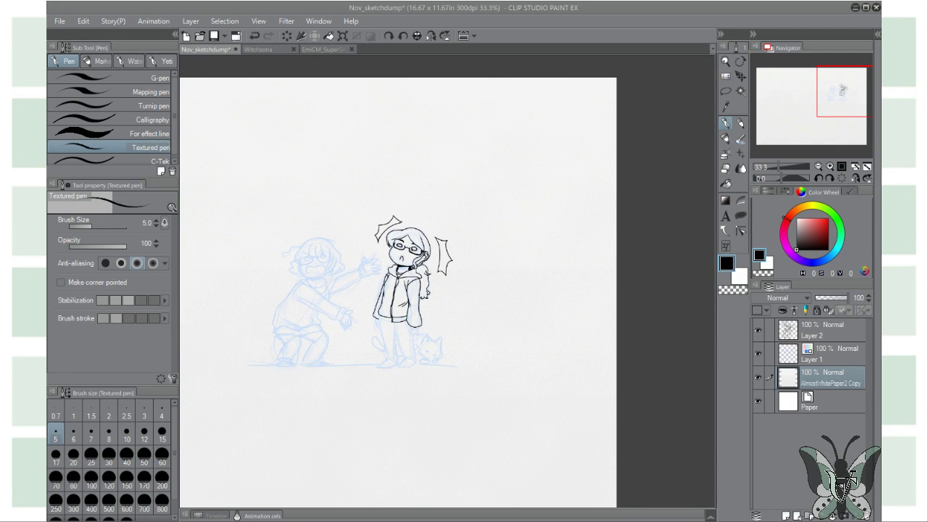
{"action": "scroll", "coordinate": [306, 321], "scroll_direction": "up", "scroll_amount": 2}
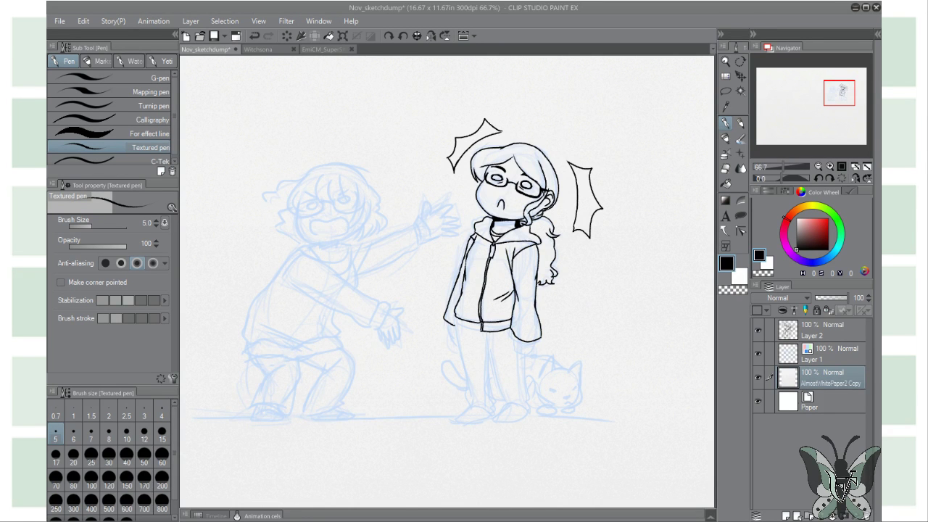
Ink the standing girl's hands, trouser legs and shoes on Layer 2.
{"action": "scroll", "coordinate": [447, 291], "scroll_direction": "up", "scroll_amount": 3}
{"action": "left_click", "coordinate": [812, 330]}
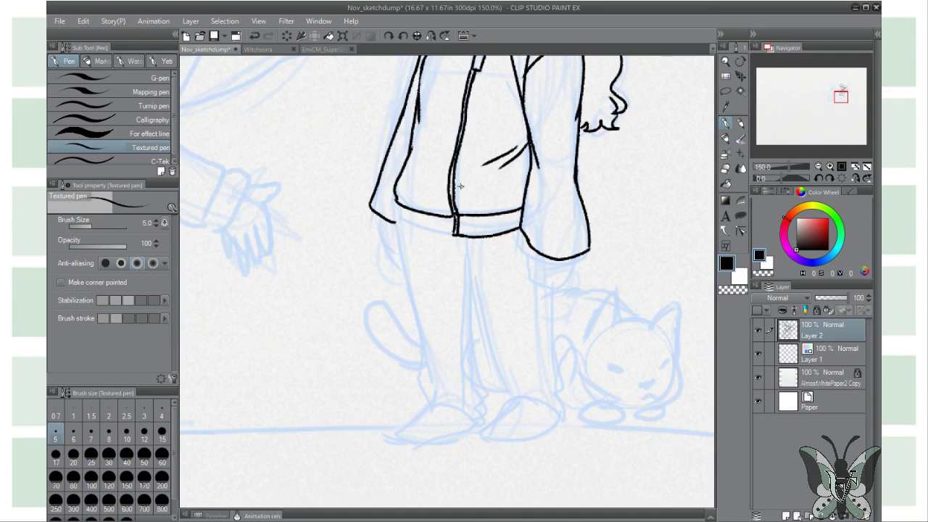
{"action": "left_click_drag", "start_coordinate": [347, 282], "coordinate": [354, 205]}
{"action": "left_click_drag", "start_coordinate": [417, 207], "coordinate": [435, 326]}
{"action": "left_click_drag", "start_coordinate": [475, 156], "coordinate": [504, 337]}
{"action": "left_click_drag", "start_coordinate": [558, 196], "coordinate": [569, 341]}
{"action": "left_click_drag", "start_coordinate": [508, 319], "coordinate": [569, 341]}
{"action": "left_click_drag", "start_coordinate": [435, 319], "coordinate": [493, 348]}
{"action": "left_click_drag", "start_coordinate": [507, 319], "coordinate": [569, 346]}
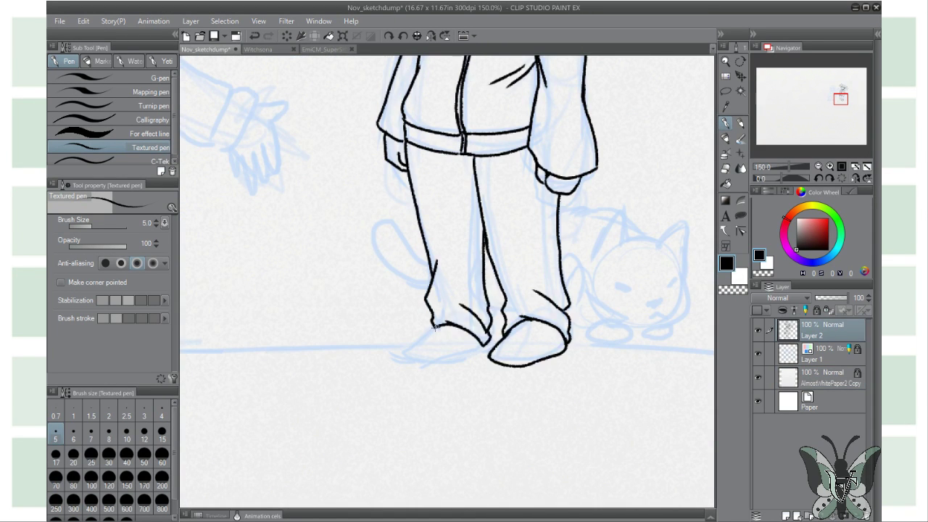
Ink the cat's eyes, nose, mouth, whiskers and fur marks beside the girl's legs.
{"action": "left_click_drag", "start_coordinate": [577, 212], "coordinate": [554, 254]}
{"action": "left_click_drag", "start_coordinate": [526, 211], "coordinate": [516, 252]}
{"action": "left_click_drag", "start_coordinate": [566, 254], "coordinate": [533, 313]}
{"action": "left_click_drag", "start_coordinate": [580, 272], "coordinate": [598, 297]}
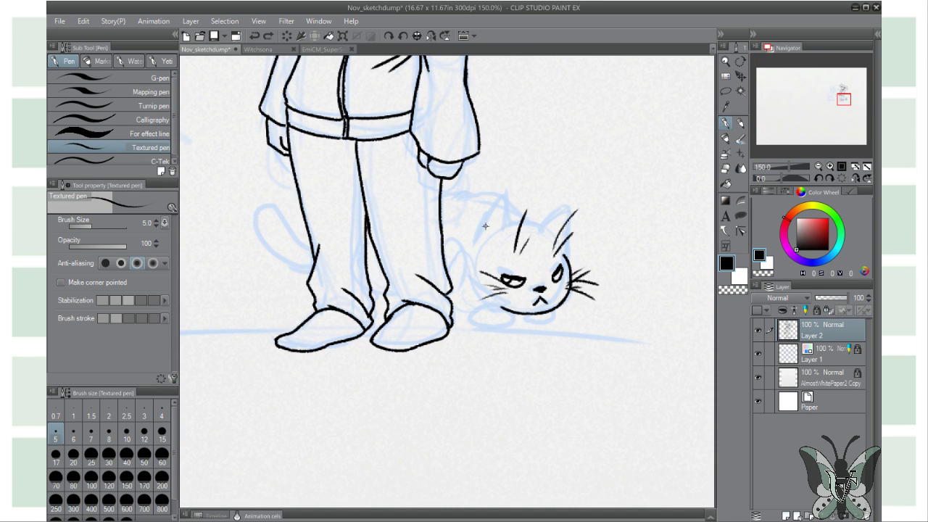
Ink the cat's ears, head outline, body and curved tail, clearing stray lines with the transparent color.
{"action": "left_click_drag", "start_coordinate": [542, 239], "coordinate": [571, 254]}
{"action": "left_click_drag", "start_coordinate": [472, 277], "coordinate": [508, 232]}
{"action": "key", "text": "ctrl+d"}
{"action": "mouse_move", "coordinate": [508, 279]}
{"action": "left_mouse_down"}
{"action": "mouse_move", "coordinate": [560, 262]}
{"action": "mouse_move", "coordinate": [527, 273]}
{"action": "left_mouse_up"}
{"action": "key", "text": "c"}
{"action": "key", "text": "c"}
{"action": "left_click_drag", "start_coordinate": [550, 264], "coordinate": [560, 277]}
{"action": "key", "text": "c"}
{"action": "key", "text": "c"}
{"action": "left_click_drag", "start_coordinate": [440, 217], "coordinate": [492, 204]}
{"action": "left_click_drag", "start_coordinate": [451, 270], "coordinate": [562, 324]}
{"action": "left_click_drag", "start_coordinate": [316, 277], "coordinate": [255, 210]}
Ink the crouching figure's angry eyebrows, eyes and wide-open mouth.
{"action": "left_click_drag", "start_coordinate": [304, 181], "coordinate": [642, 486]}
{"action": "left_click_drag", "start_coordinate": [280, 134], "coordinate": [323, 150]}
{"action": "mouse_move", "coordinate": [348, 145]}
{"action": "left_mouse_down"}
{"action": "mouse_move", "coordinate": [390, 126]}
{"action": "mouse_move", "coordinate": [389, 154]}
{"action": "left_mouse_up"}
{"action": "left_click_drag", "start_coordinate": [298, 203], "coordinate": [385, 207]}
{"action": "left_click_drag", "start_coordinate": [326, 226], "coordinate": [385, 219]}
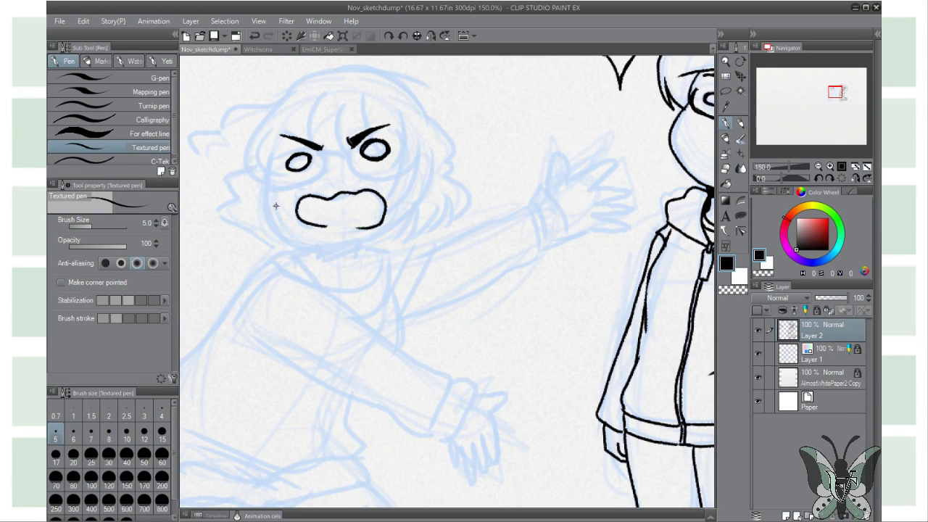
Ink the crouching figure's bangs and the messy outline of the hair around the face.
{"action": "left_click_drag", "start_coordinate": [341, 91], "coordinate": [339, 150]}
{"action": "left_click_drag", "start_coordinate": [397, 94], "coordinate": [403, 152]}
{"action": "left_click_drag", "start_coordinate": [261, 103], "coordinate": [253, 178]}
{"action": "mouse_move", "coordinate": [202, 145]}
{"action": "left_mouse_down"}
{"action": "mouse_move", "coordinate": [452, 160]}
{"action": "mouse_move", "coordinate": [464, 218]}
{"action": "left_mouse_up"}
{"action": "left_click_drag", "start_coordinate": [253, 174], "coordinate": [270, 232]}
Ink the crouching figure's chin shadow, neck and sweater collar, and save the file.
{"action": "left_click_drag", "start_coordinate": [314, 252], "coordinate": [374, 246]}
{"action": "mouse_move", "coordinate": [427, 211]}
{"action": "left_mouse_down"}
{"action": "mouse_move", "coordinate": [391, 238]}
{"action": "mouse_move", "coordinate": [420, 259]}
{"action": "mouse_move", "coordinate": [434, 187]}
{"action": "left_mouse_up"}
{"action": "left_click_drag", "start_coordinate": [439, 181], "coordinate": [362, 218]}
{"action": "left_click_drag", "start_coordinate": [335, 183], "coordinate": [307, 201]}
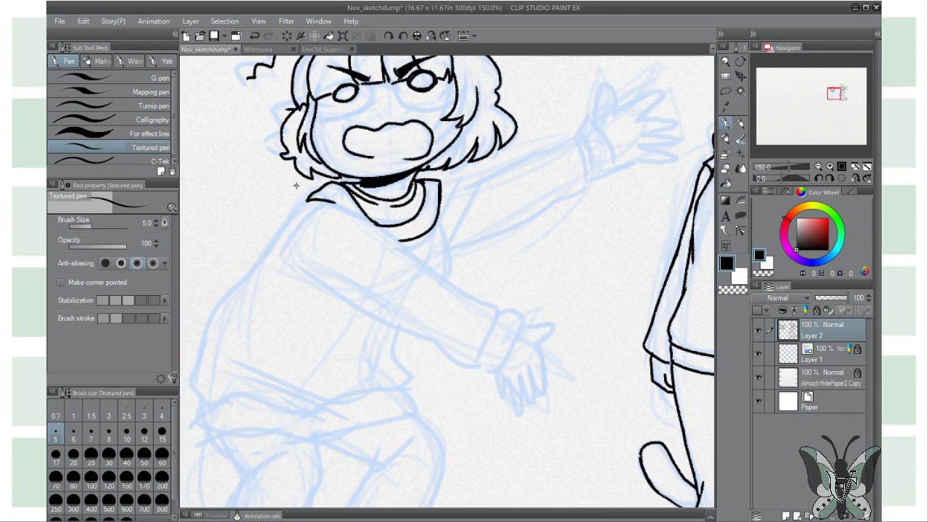
{"action": "left_click", "coordinate": [212, 34]}
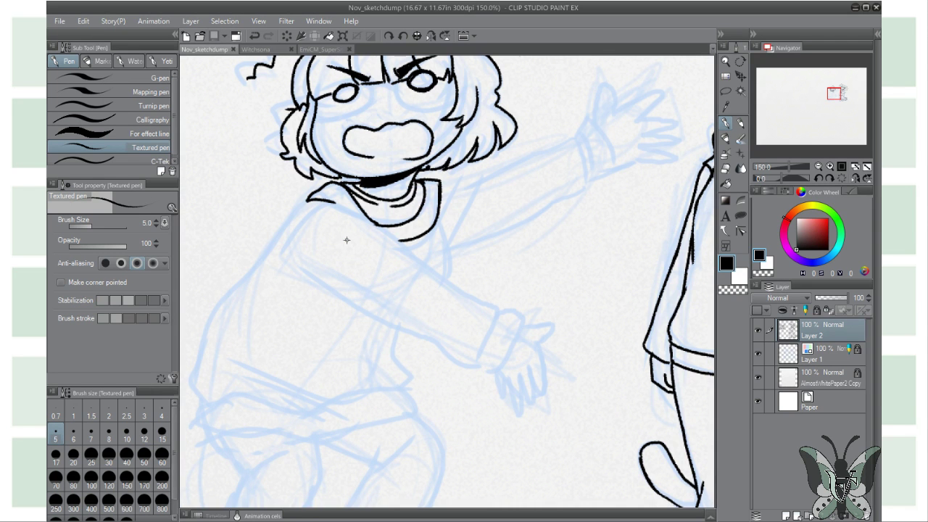
Ink the crouching figure's sweater body, lower sleeve and waist hem.
{"action": "left_click_drag", "start_coordinate": [319, 210], "coordinate": [498, 313]}
{"action": "left_click_drag", "start_coordinate": [443, 200], "coordinate": [441, 282]}
{"action": "left_click_drag", "start_coordinate": [363, 288], "coordinate": [500, 371]}
{"action": "left_click_drag", "start_coordinate": [304, 261], "coordinate": [406, 330]}
{"action": "mouse_move", "coordinate": [301, 203]}
{"action": "left_mouse_down"}
{"action": "mouse_move", "coordinate": [228, 333]}
{"action": "mouse_move", "coordinate": [346, 280]}
{"action": "left_mouse_up"}
{"action": "mouse_move", "coordinate": [428, 152]}
{"action": "left_mouse_down"}
{"action": "mouse_move", "coordinate": [435, 335]}
{"action": "mouse_move", "coordinate": [540, 294]}
{"action": "left_mouse_up"}
{"action": "left_click_drag", "start_coordinate": [498, 290], "coordinate": [543, 260]}
{"action": "left_click_drag", "start_coordinate": [330, 332], "coordinate": [446, 357]}
{"action": "key", "text": "c"}
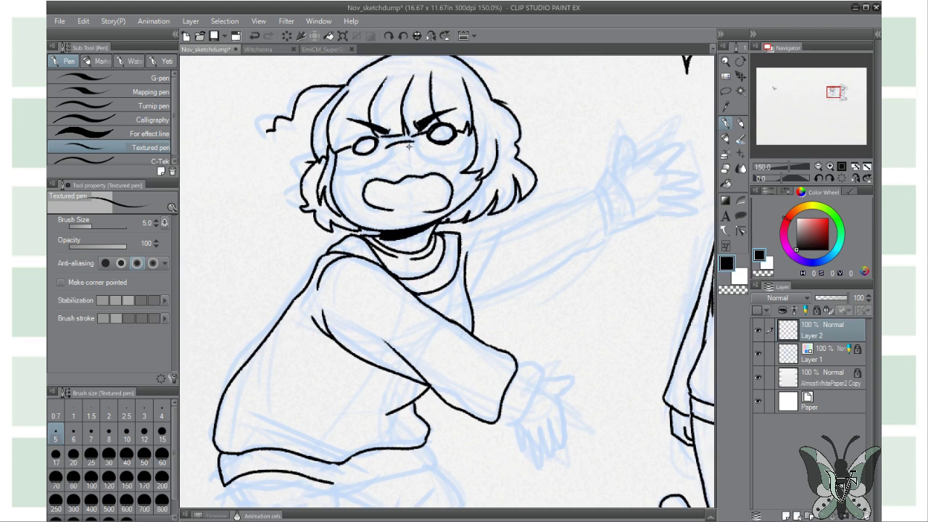
Ink the crouching figure's glasses, starting at the bridge, and undo the last misplaced stroke.
{"action": "mouse_move", "coordinate": [408, 146]}
{"action": "left_mouse_down"}
{"action": "mouse_move", "coordinate": [468, 142]}
{"action": "mouse_move", "coordinate": [341, 156]}
{"action": "mouse_move", "coordinate": [338, 125]}
{"action": "left_mouse_up"}
{"action": "key", "text": "c"}
{"action": "key", "text": "c"}
{"action": "left_click_drag", "start_coordinate": [471, 126], "coordinate": [478, 151]}
{"action": "key", "text": "ctrl+z"}
Ink the crouching figure's outstretched arm, sleeve cuffs and both open hands.
{"action": "left_click_drag", "start_coordinate": [435, 218], "coordinate": [356, 138]}
{"action": "mouse_move", "coordinate": [405, 221]}
{"action": "left_mouse_down"}
{"action": "mouse_move", "coordinate": [444, 349]}
{"action": "mouse_move", "coordinate": [535, 252]}
{"action": "left_mouse_up"}
{"action": "left_click_drag", "start_coordinate": [351, 286], "coordinate": [468, 297]}
{"action": "left_click_drag", "start_coordinate": [288, 225], "coordinate": [401, 246]}
{"action": "mouse_move", "coordinate": [435, 217]}
{"action": "left_mouse_down"}
{"action": "mouse_move", "coordinate": [426, 268]}
{"action": "mouse_move", "coordinate": [489, 159]}
{"action": "left_mouse_up"}
{"action": "left_click_drag", "start_coordinate": [507, 200], "coordinate": [463, 239]}
{"action": "left_click_drag", "start_coordinate": [473, 231], "coordinate": [427, 334]}
{"action": "left_click_drag", "start_coordinate": [397, 194], "coordinate": [464, 240]}
Ink the crouching figure's bent trouser legs and shoes.
{"action": "left_click_drag", "start_coordinate": [412, 210], "coordinate": [384, 326]}
{"action": "mouse_move", "coordinate": [347, 214]}
{"action": "left_mouse_down"}
{"action": "mouse_move", "coordinate": [305, 327]}
{"action": "mouse_move", "coordinate": [379, 341]}
{"action": "left_mouse_up"}
{"action": "left_click_drag", "start_coordinate": [439, 335], "coordinate": [542, 335]}
{"action": "mouse_move", "coordinate": [299, 190]}
{"action": "left_mouse_down"}
{"action": "mouse_move", "coordinate": [360, 251]}
{"action": "mouse_move", "coordinate": [283, 437]}
{"action": "left_mouse_up"}
{"action": "left_click_drag", "start_coordinate": [435, 290], "coordinate": [368, 212]}
Draw four-pointed sparkles around the standing girl.
{"action": "mouse_move", "coordinate": [464, 217]}
{"action": "left_mouse_down"}
{"action": "mouse_move", "coordinate": [444, 270]}
{"action": "mouse_move", "coordinate": [329, 421]}
{"action": "left_mouse_up"}
{"action": "mouse_move", "coordinate": [452, 167]}
{"action": "left_mouse_down"}
{"action": "mouse_move", "coordinate": [508, 190]}
{"action": "mouse_move", "coordinate": [527, 229]}
{"action": "left_mouse_up"}
{"action": "left_click_drag", "start_coordinate": [469, 247], "coordinate": [516, 231]}
{"action": "left_click_drag", "start_coordinate": [457, 209], "coordinate": [341, 78]}
{"action": "mouse_move", "coordinate": [441, 103]}
{"action": "left_mouse_down"}
{"action": "mouse_move", "coordinate": [379, 331]}
{"action": "mouse_move", "coordinate": [446, 375]}
{"action": "left_mouse_up"}
{"action": "scroll", "coordinate": [542, 169], "scroll_direction": "down", "scroll_amount": 3}
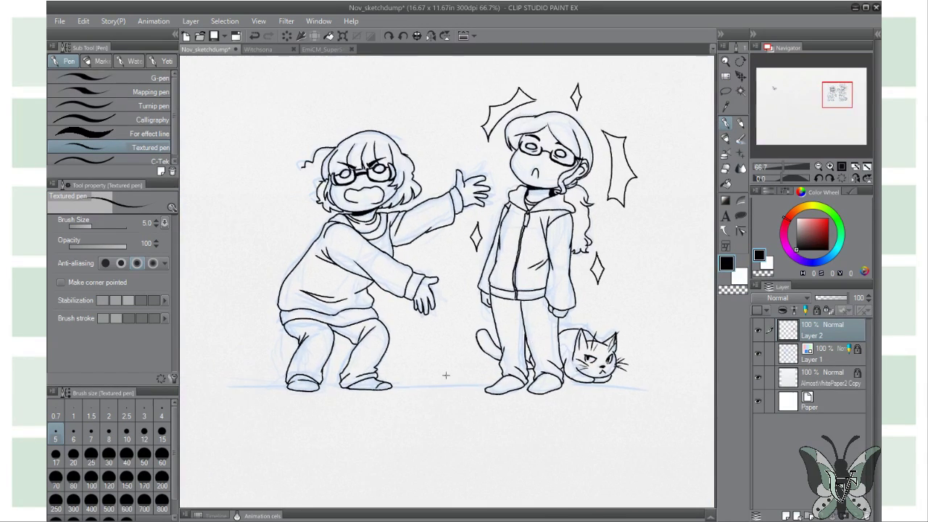
Fill the shadows under the crouching figure's hair and the gaps between both figures' legs with solid black.
{"action": "scroll", "coordinate": [578, 267], "scroll_direction": "up", "scroll_amount": 2}
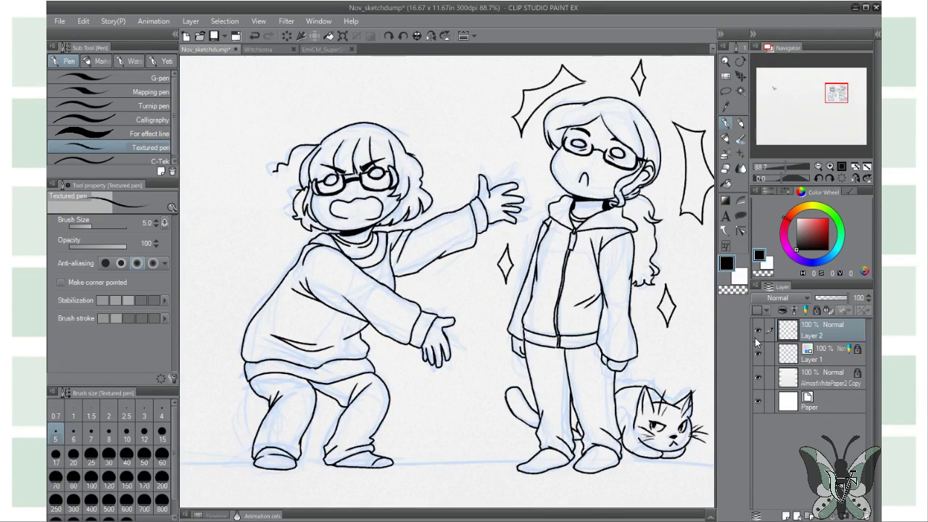
{"action": "scroll", "coordinate": [446, 215], "scroll_direction": "up", "scroll_amount": 3}
{"action": "left_click_drag", "start_coordinate": [406, 241], "coordinate": [624, 445]}
{"action": "left_click_drag", "start_coordinate": [396, 187], "coordinate": [266, 211]}
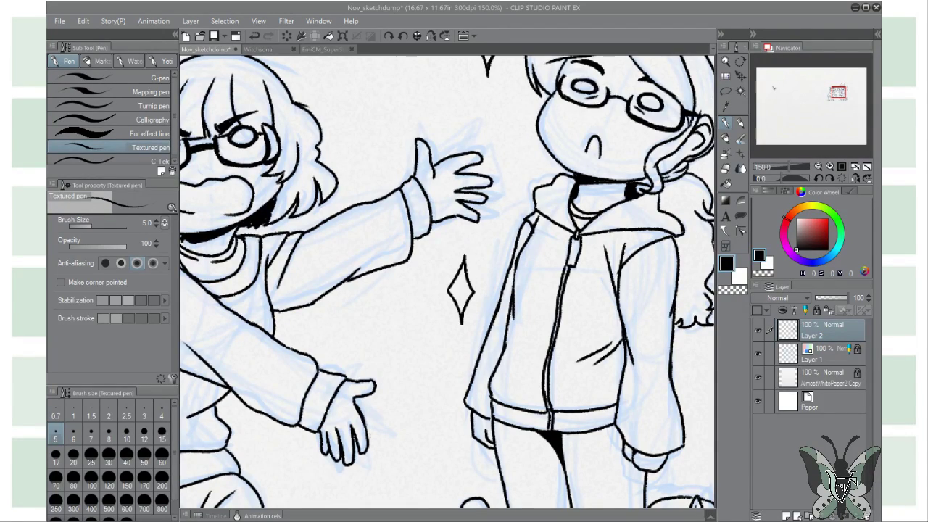
{"action": "left_click_drag", "start_coordinate": [289, 119], "coordinate": [477, 105]}
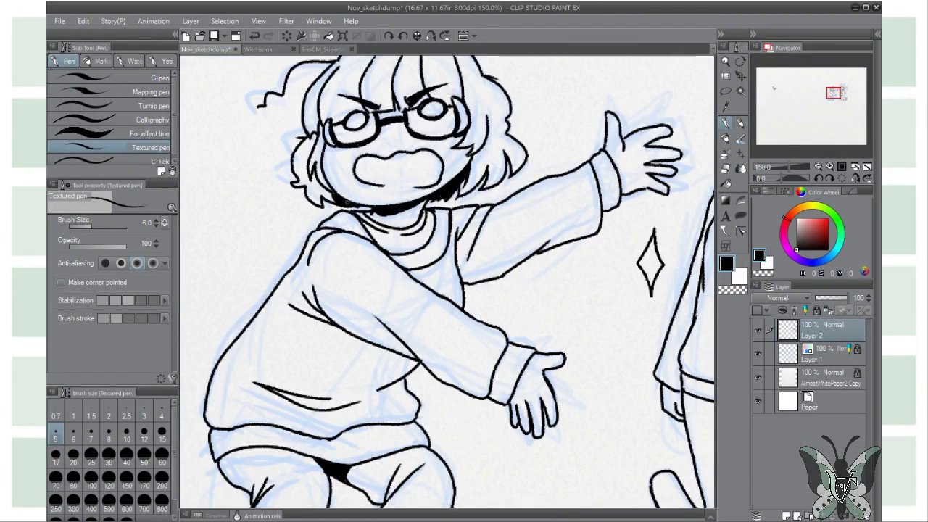
{"action": "scroll", "coordinate": [422, 279], "scroll_direction": "down", "scroll_amount": 3}
{"action": "scroll", "coordinate": [422, 280], "scroll_direction": "up", "scroll_amount": 3}
{"action": "scroll", "coordinate": [422, 280], "scroll_direction": "down", "scroll_amount": 3}
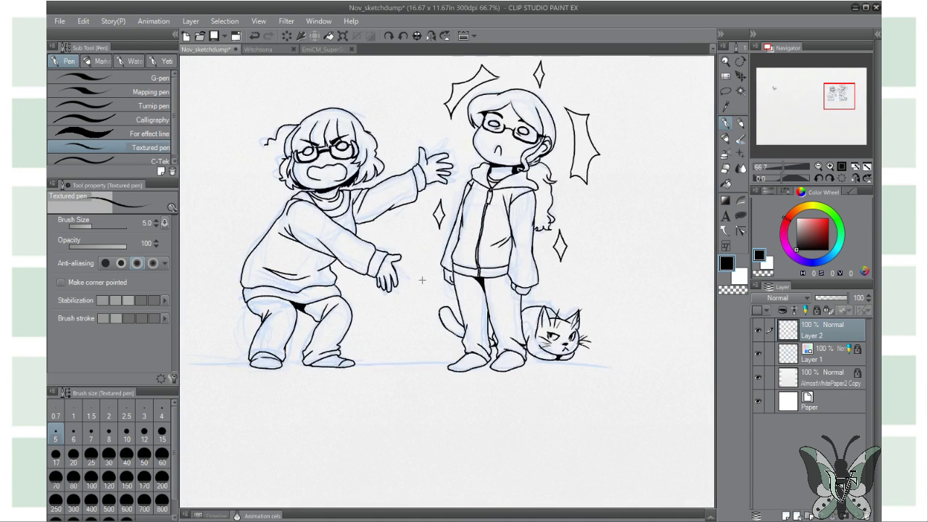
{"action": "scroll", "coordinate": [422, 280], "scroll_direction": "up", "scroll_amount": 1}
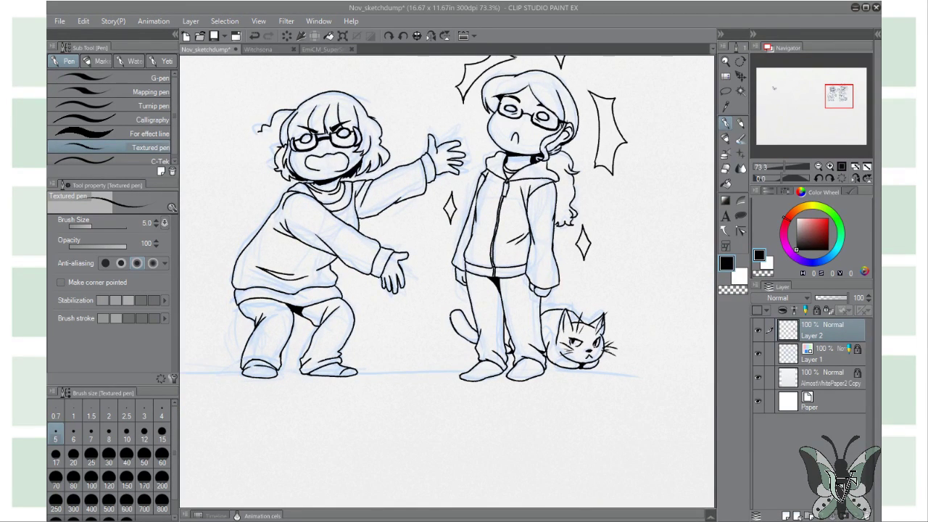
Duplicate Layer 2 as a monochrome copy above it, hide the original, and activate the Auto select tool.
{"action": "left_click", "coordinate": [784, 191]}
{"action": "left_click_drag", "start_coordinate": [442, 243], "coordinate": [468, 301]}
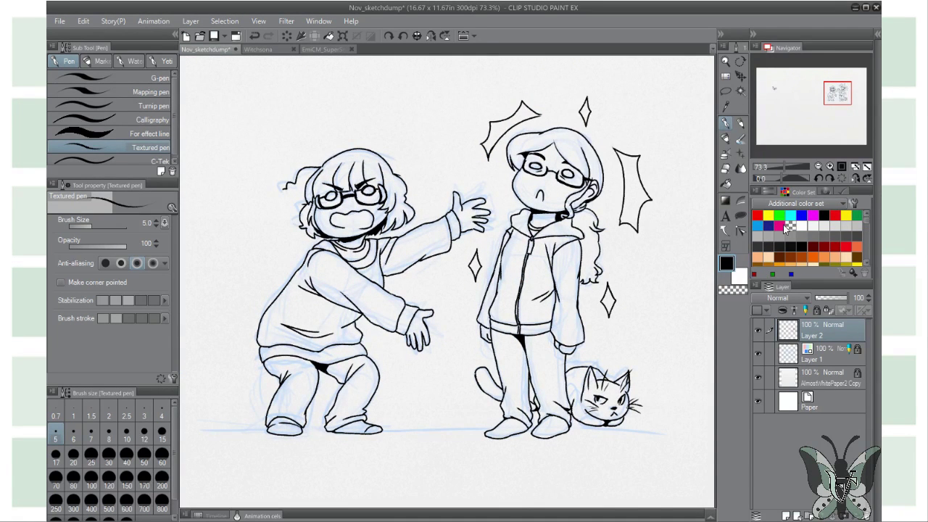
{"action": "key", "text": "ctrl+shift+n"}
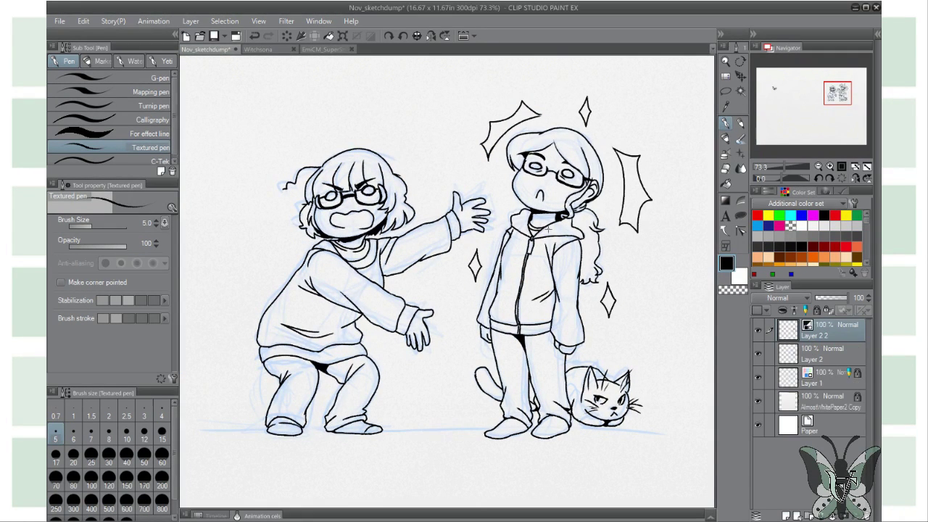
{"action": "key", "text": "w"}
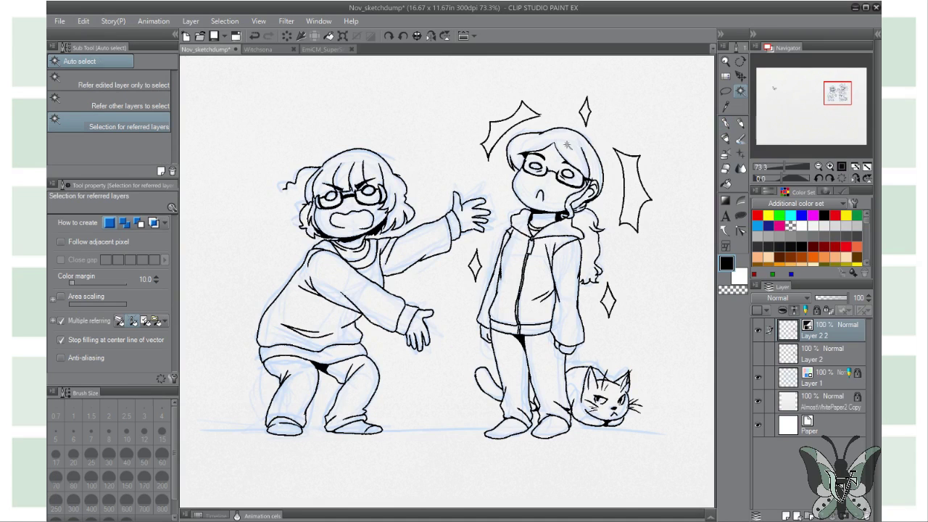
Rename Layer 2 to lineart and its monochrome copy to antialias, and add an empty layer below them.
{"action": "left_click", "coordinate": [823, 354]}
{"action": "key", "text": "ctrl+shift+n"}
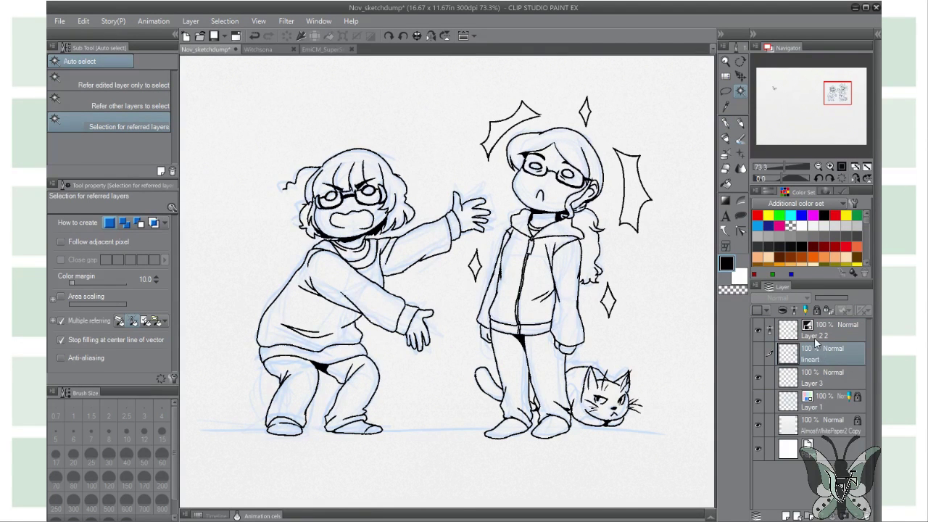
{"action": "left_click", "coordinate": [817, 336]}
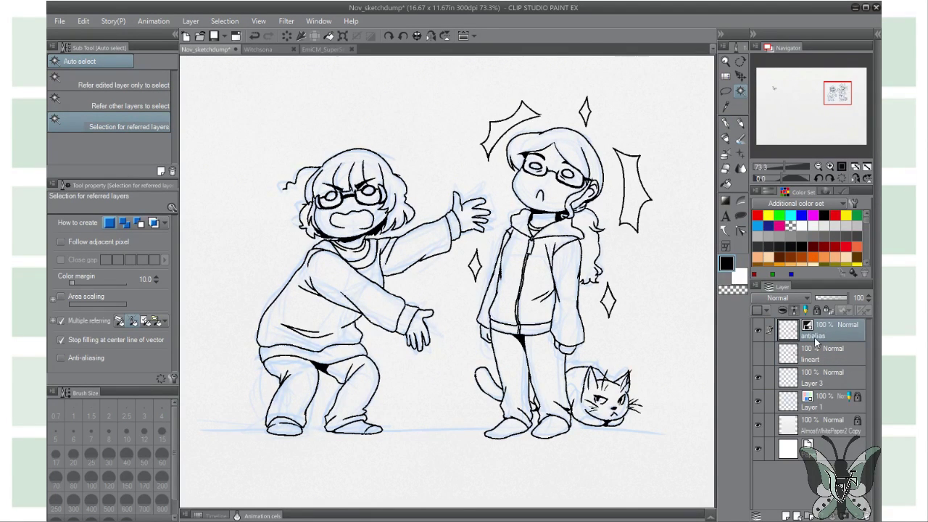
Adjust the Auto select tool's non-reference layer options and try selecting the girl's hair on Layer 3.
{"action": "left_click", "coordinate": [571, 148]}
{"action": "left_click", "coordinate": [571, 148]}
{"action": "scroll", "coordinate": [573, 150], "scroll_direction": "up", "scroll_amount": 1}
{"action": "scroll", "coordinate": [522, 58], "scroll_direction": "up", "scroll_amount": 2}
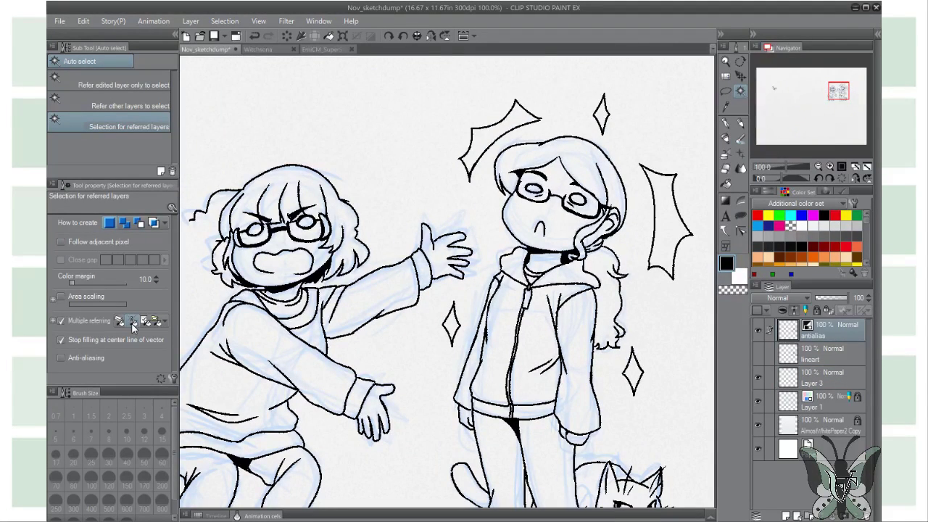
{"action": "left_click", "coordinate": [54, 319]}
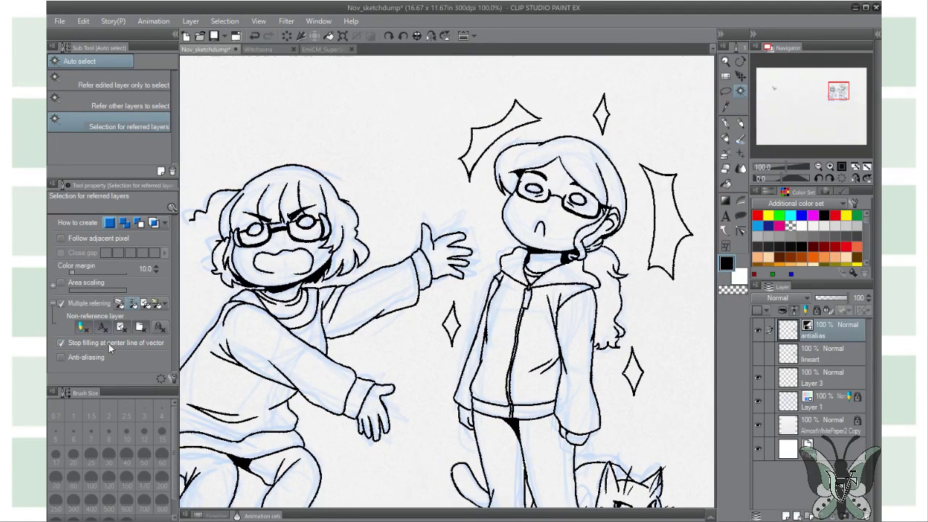
{"action": "left_click", "coordinate": [121, 327]}
{"action": "left_click", "coordinate": [826, 377]}
{"action": "left_click", "coordinate": [580, 181]}
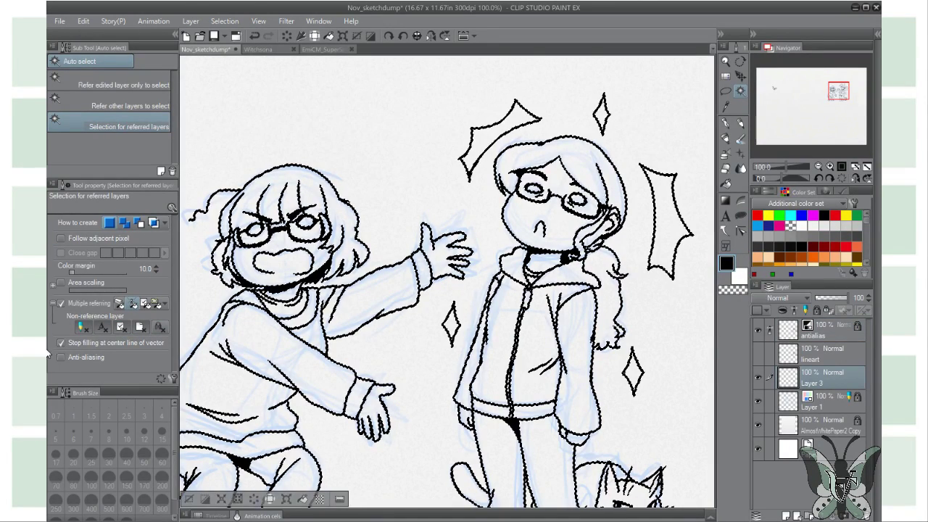
Crop the canvas to a rectangle around both figures and the cat, about 4.03 x 3.36 in.
{"action": "scroll", "coordinate": [378, 200], "scroll_direction": "down", "scroll_amount": 3}
{"action": "key", "text": "m"}
{"action": "left_click_drag", "start_coordinate": [261, 137], "coordinate": [545, 348]}
{"action": "left_click", "coordinate": [302, 37]}
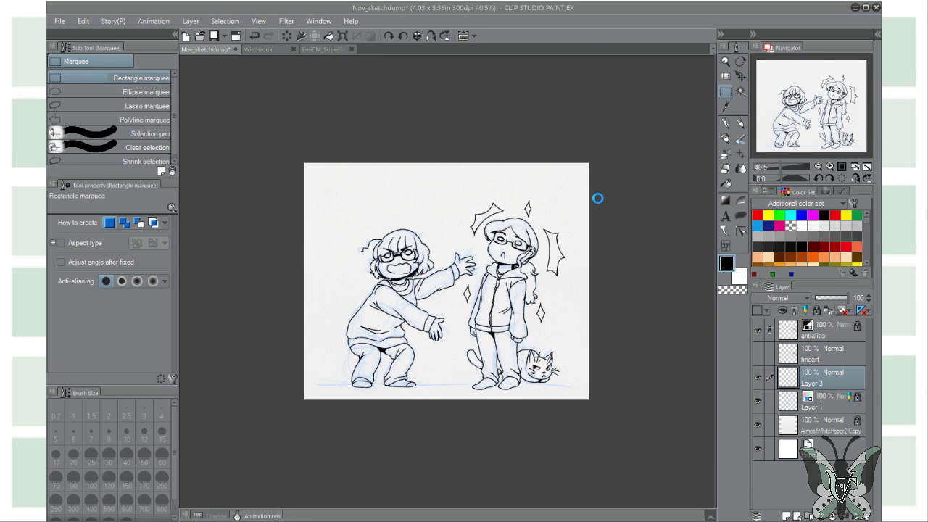
Show the lineart layer and switch Auto select to the Refer other layers to select sub tool.
{"action": "left_click", "coordinate": [757, 353]}
{"action": "scroll", "coordinate": [526, 214], "scroll_direction": "up", "scroll_amount": 3}
{"action": "key", "text": "w"}
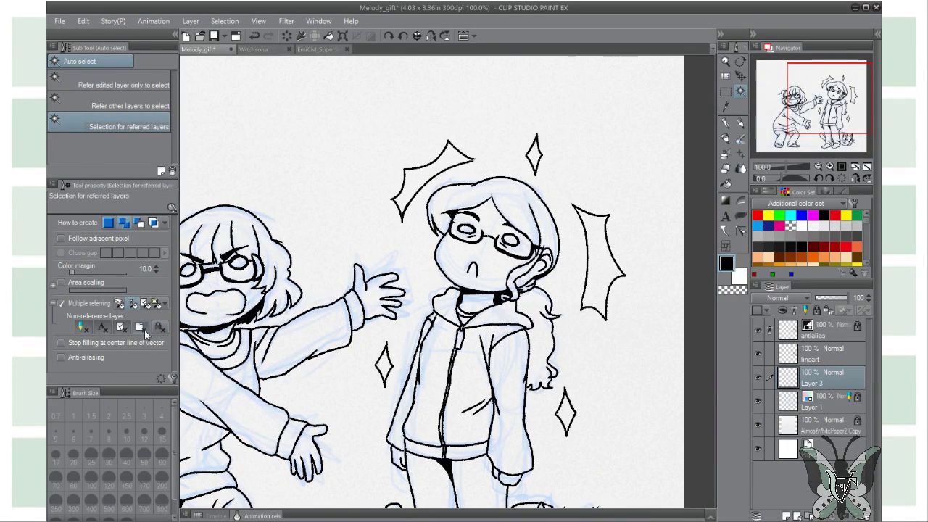
{"action": "left_click", "coordinate": [130, 106]}
Select the standing girl's hair and ponytail on Layer 3 and fill them with dark brown (H 0, S 15, V 27).
{"action": "left_click", "coordinate": [446, 202]}
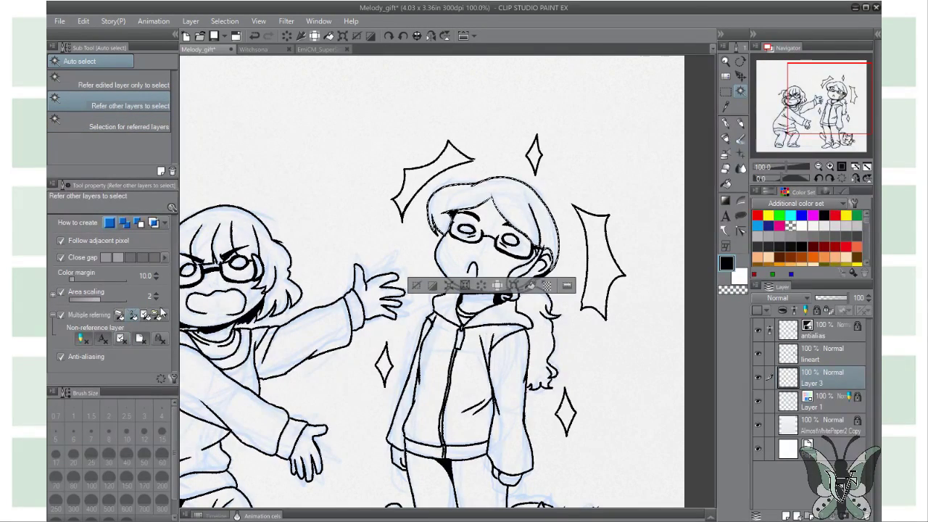
{"action": "left_click", "coordinate": [464, 341]}
{"action": "scroll", "coordinate": [464, 290], "scroll_direction": "up", "scroll_amount": 3}
{"action": "scroll", "coordinate": [464, 290], "scroll_direction": "down", "scroll_amount": 2}
{"action": "scroll", "coordinate": [805, 239], "scroll_direction": "down", "scroll_amount": 3}
{"action": "scroll", "coordinate": [841, 252], "scroll_direction": "down", "scroll_amount": 6}
{"action": "scroll", "coordinate": [807, 253], "scroll_direction": "down", "scroll_amount": 3}
{"action": "left_click", "coordinate": [805, 250]}
{"action": "left_click", "coordinate": [803, 192]}
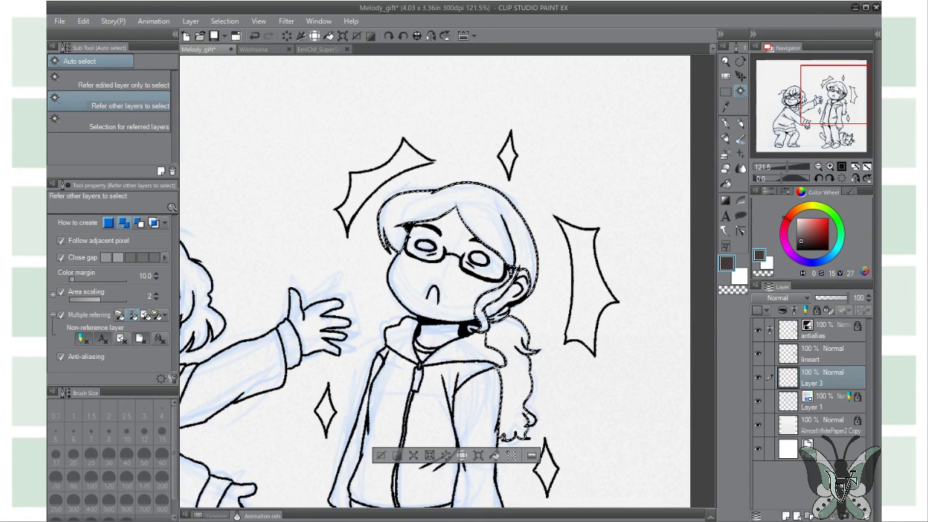
{"action": "key", "text": "alt+BackSpace"}
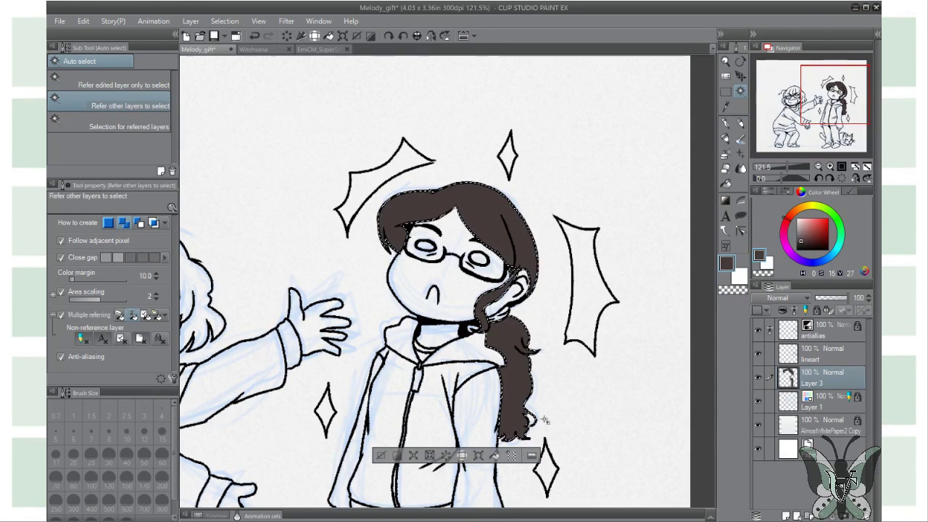
Add the crouching figure's hair to the selection and fill both hairstyles with a darker brown (H 0, S 25, V 18).
{"action": "left_click_drag", "start_coordinate": [189, 260], "coordinate": [349, 246]}
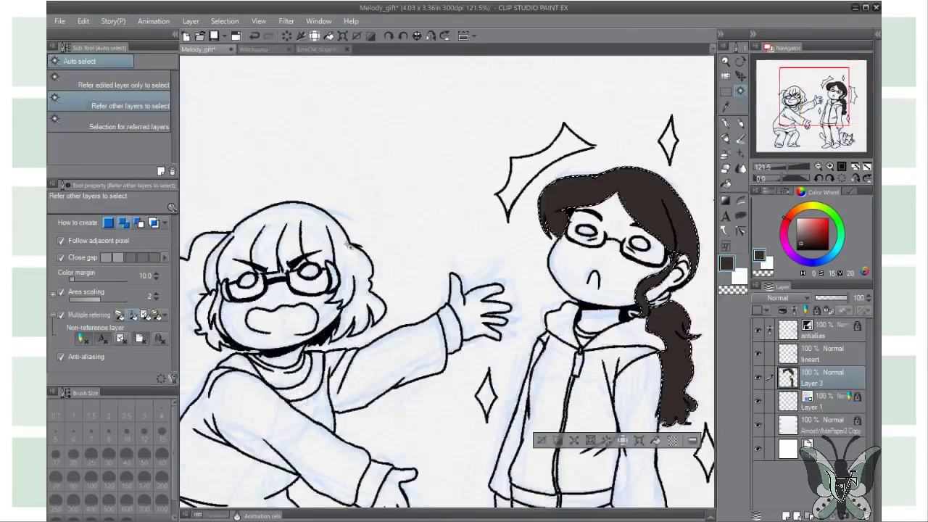
{"action": "left_click", "coordinate": [290, 218], "text": "shift"}
{"action": "left_click_drag", "start_coordinate": [393, 366], "coordinate": [366, 307]}
{"action": "key", "text": "alt+BackSpace"}
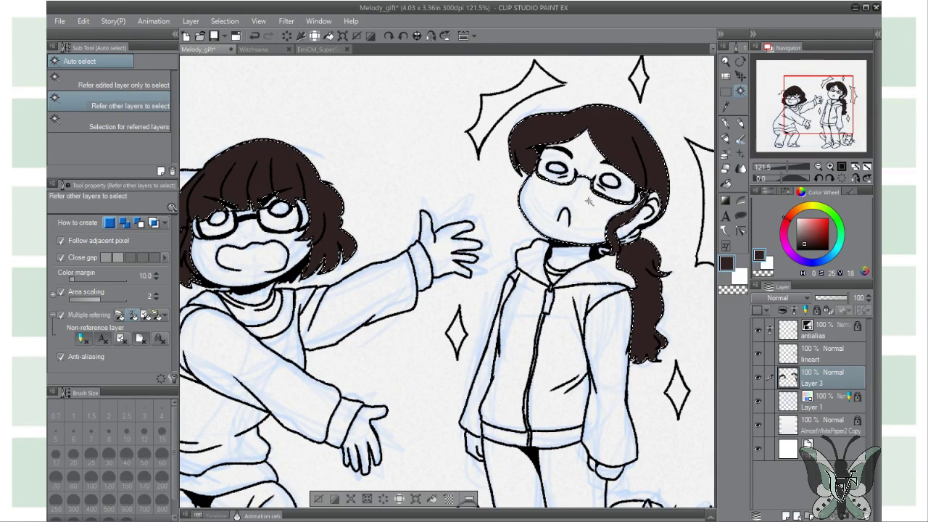
Select the standing girl's face, neck, ear and both hands as one combined selection.
{"action": "left_click", "coordinate": [589, 201]}
{"action": "left_click", "coordinate": [579, 258], "text": "shift"}
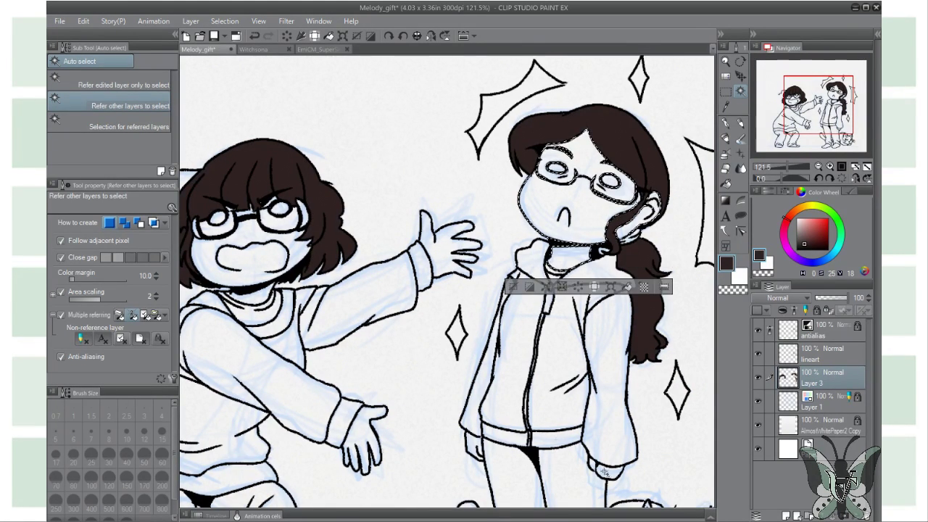
{"action": "left_click", "coordinate": [558, 327], "text": "shift"}
{"action": "left_click", "coordinate": [471, 427], "text": "shift"}
{"action": "left_click_drag", "start_coordinate": [360, 419], "coordinate": [306, 375]}
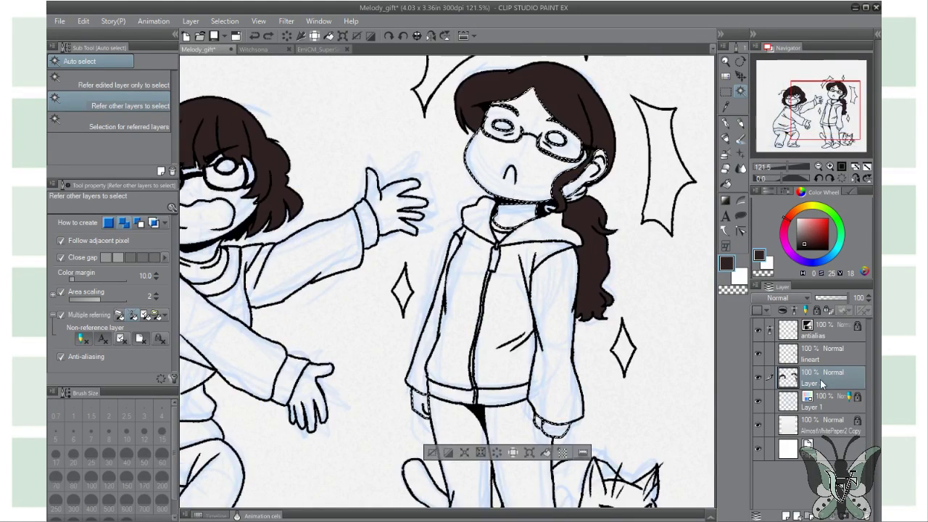
Rename Layer 3 as flats and fill the selected skin with tan (H 29, S 29, V 71), based on the skin tone in Meet_the_artist.png.
{"action": "scroll", "coordinate": [857, 248], "scroll_direction": "down", "scroll_amount": 5}
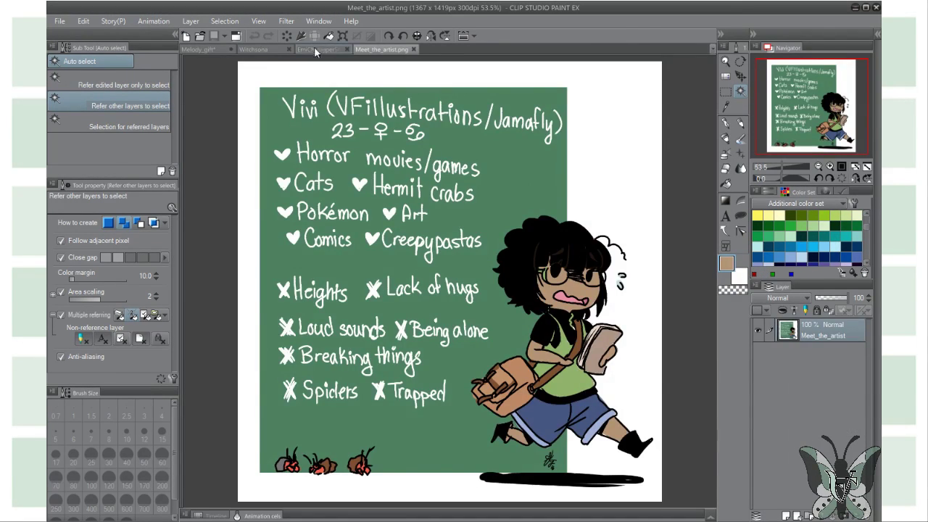
{"action": "left_click", "coordinate": [313, 49]}
{"action": "left_click", "coordinate": [216, 50]}
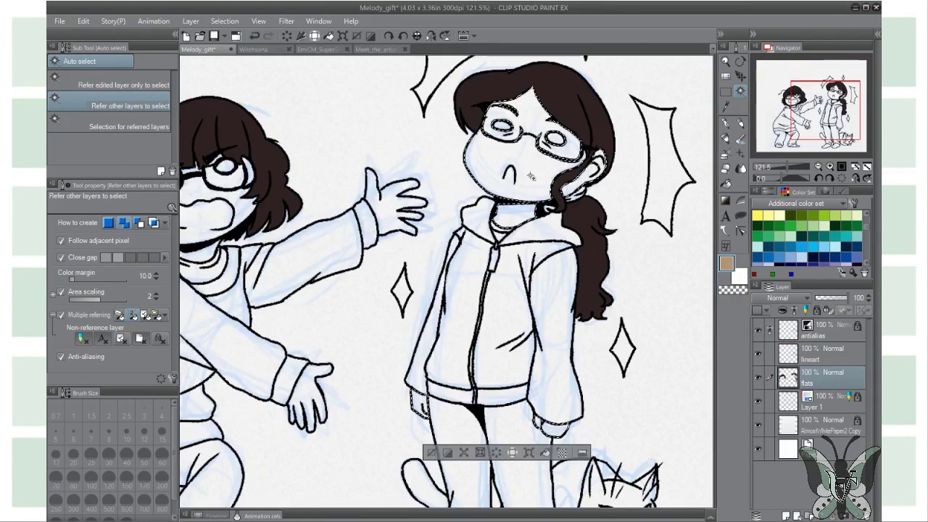
{"action": "scroll", "coordinate": [580, 192], "scroll_direction": "up", "scroll_amount": 3}
{"action": "left_click", "coordinate": [790, 191]}
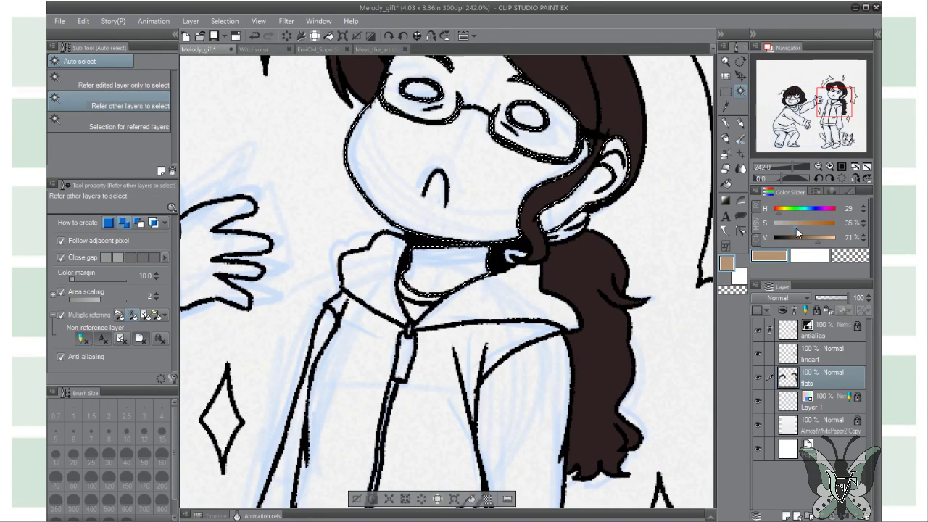
{"action": "key", "text": "alt+BackSpace"}
Sample the dark brown hair color (H 0, S 26, V 18) and fill the leftover gaps in the standing girl's hair and ponytail tip.
{"action": "left_click_drag", "start_coordinate": [581, 192], "coordinate": [501, 293]}
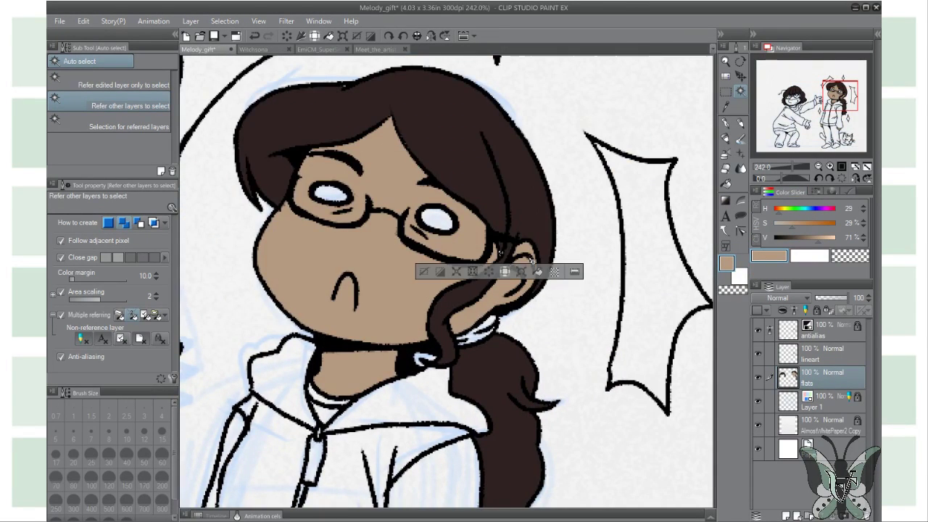
{"action": "left_click", "coordinate": [422, 188], "text": "alt"}
{"action": "key", "text": "ctrl+d"}
{"action": "left_click_drag", "start_coordinate": [422, 188], "coordinate": [423, 188]}
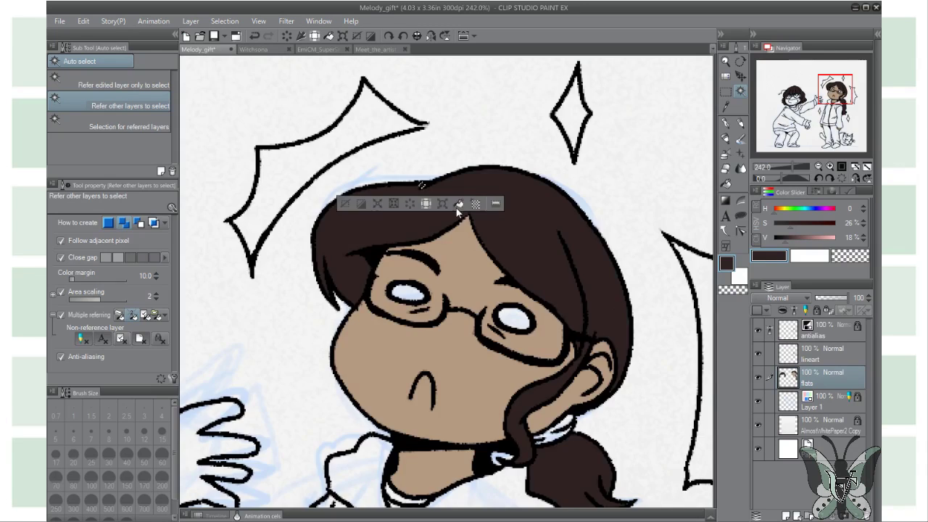
{"action": "scroll", "coordinate": [423, 290], "scroll_direction": "down", "scroll_amount": 2}
{"action": "scroll", "coordinate": [464, 326], "scroll_direction": "up", "scroll_amount": 3}
{"action": "left_click", "coordinate": [547, 258]}
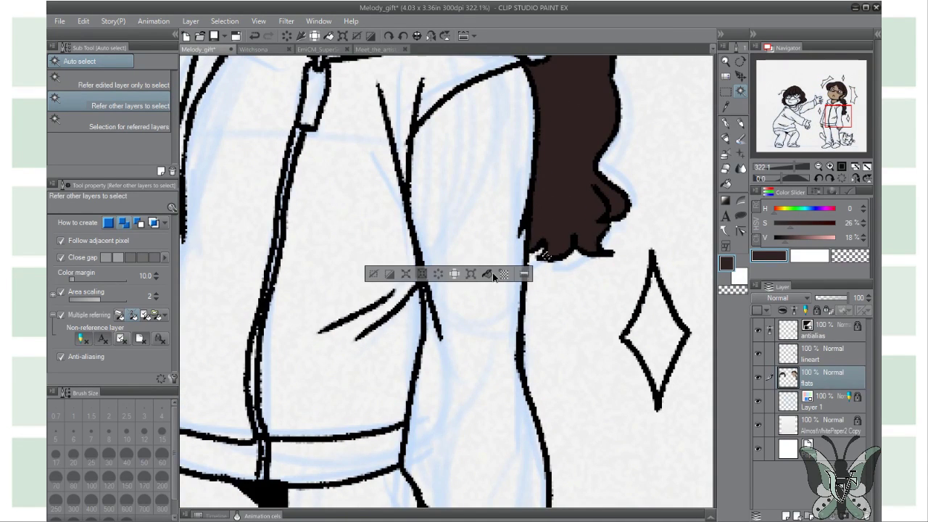
Sample the standing girl's skin tone (H 29, S 29, V 71) and fill the small gaps left around her face.
{"action": "left_click_drag", "start_coordinate": [507, 181], "coordinate": [565, 449]}
{"action": "scroll", "coordinate": [508, 290], "scroll_direction": "up", "scroll_amount": 1}
{"action": "left_click", "coordinate": [589, 261], "text": "alt"}
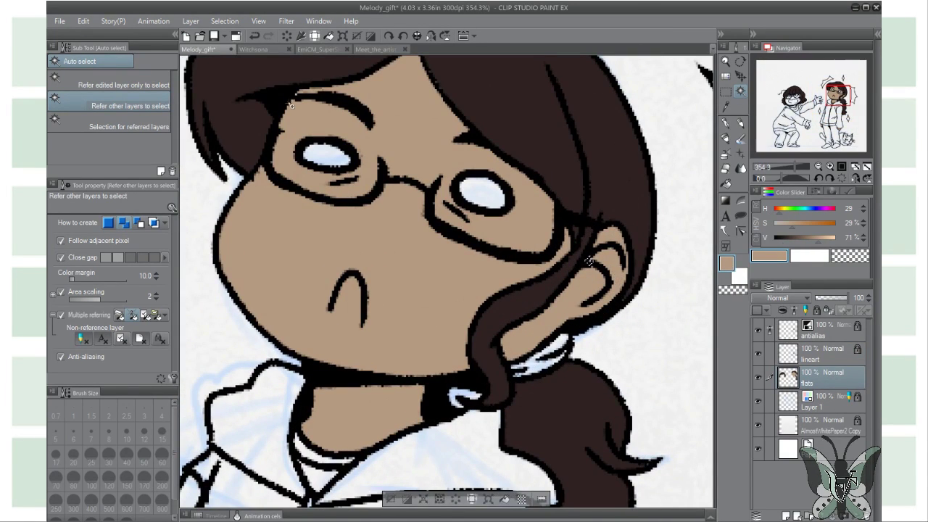
{"action": "left_click_drag", "start_coordinate": [428, 401], "coordinate": [493, 281]}
Select the crouching figure's face, neck and hands and fill them with a warmer tan (H 29, S 35, V 71).
{"action": "scroll", "coordinate": [493, 282], "scroll_direction": "down", "scroll_amount": 4}
{"action": "left_click_drag", "start_coordinate": [188, 247], "coordinate": [415, 239]}
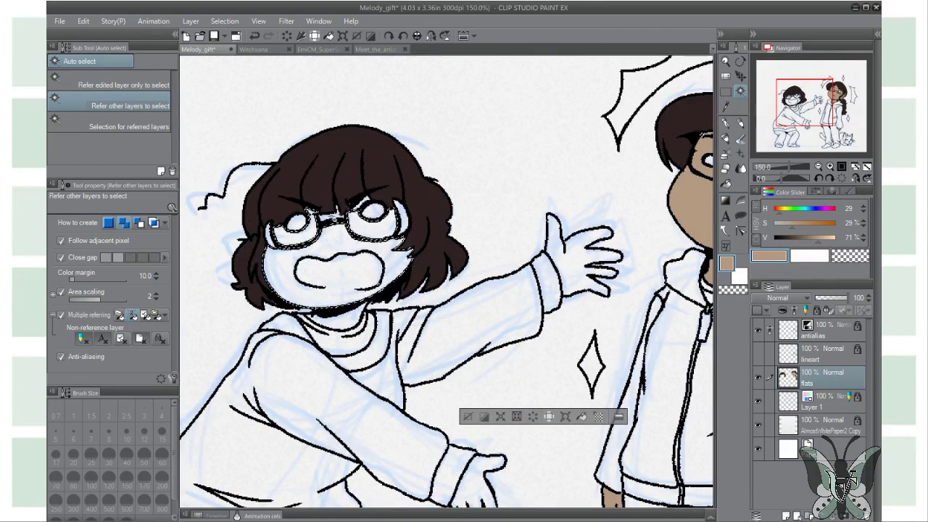
{"action": "scroll", "coordinate": [415, 239], "scroll_direction": "up", "scroll_amount": 5}
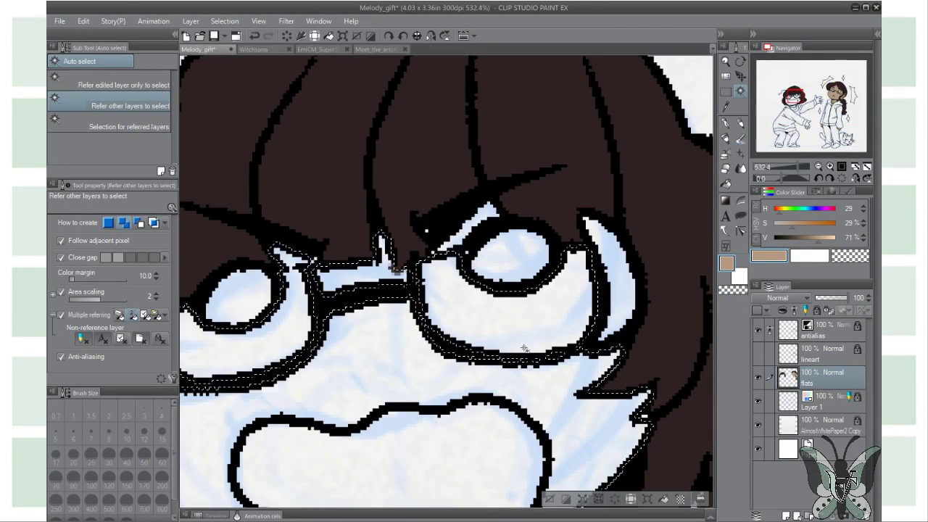
{"action": "left_click_drag", "start_coordinate": [446, 374], "coordinate": [410, 280]}
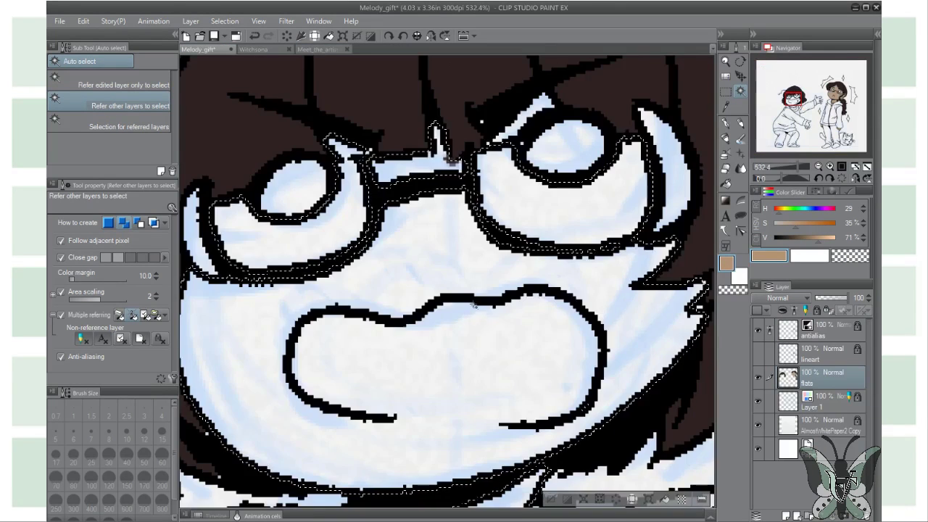
{"action": "key", "text": "alt+BackSpace"}
Fill the unpainted gaps under the crouching figure's fringe and eyebrows with the dark brown hair color (H 0, S 26, V 18).
{"action": "left_click_drag", "start_coordinate": [475, 303], "coordinate": [408, 419]}
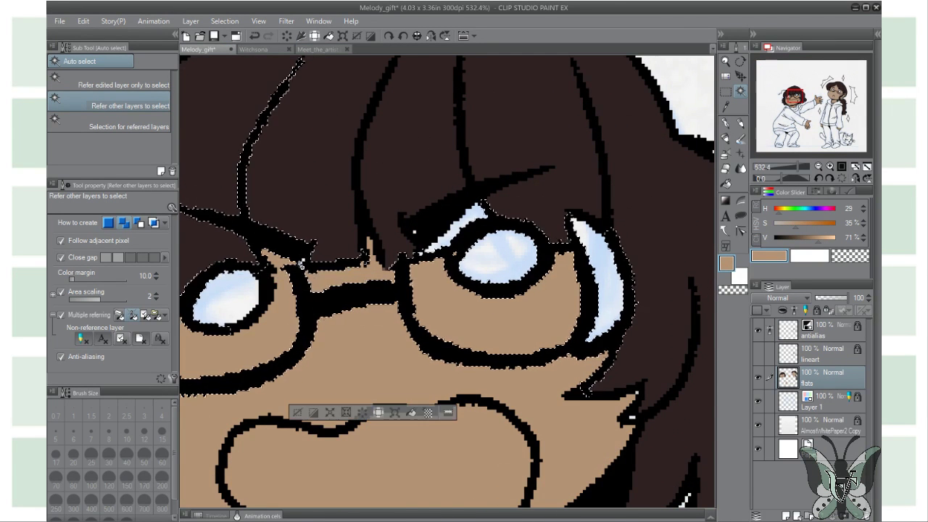
{"action": "left_click", "coordinate": [458, 225]}
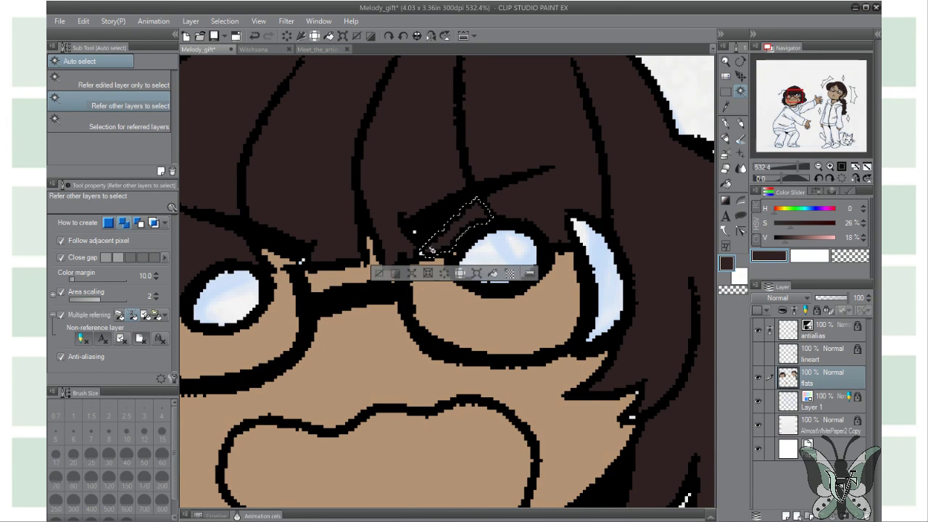
{"action": "key", "text": "alt+BackSpace"}
{"action": "left_click", "coordinate": [302, 260]}
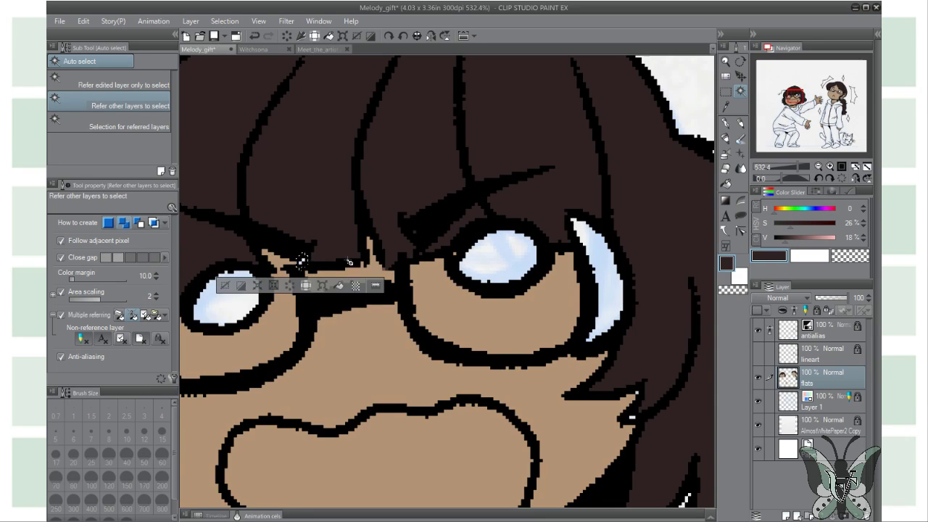
{"action": "scroll", "coordinate": [522, 296], "scroll_direction": "down", "scroll_amount": 3}
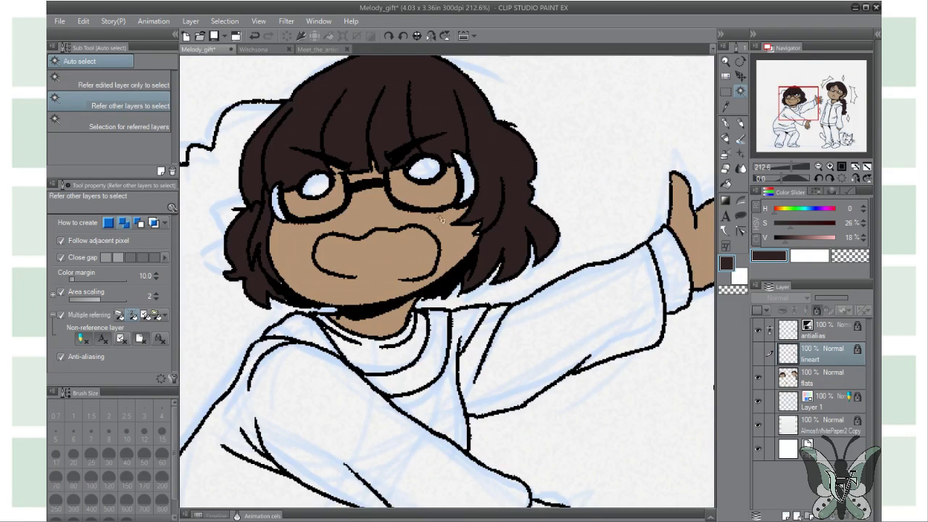
Make flats the active layer and fill the small gaps between the crouching figure's hair and cheek.
{"action": "scroll", "coordinate": [450, 290], "scroll_direction": "up", "scroll_amount": 2}
{"action": "left_click", "coordinate": [384, 296]}
{"action": "scroll", "coordinate": [370, 275], "scroll_direction": "up", "scroll_amount": 1}
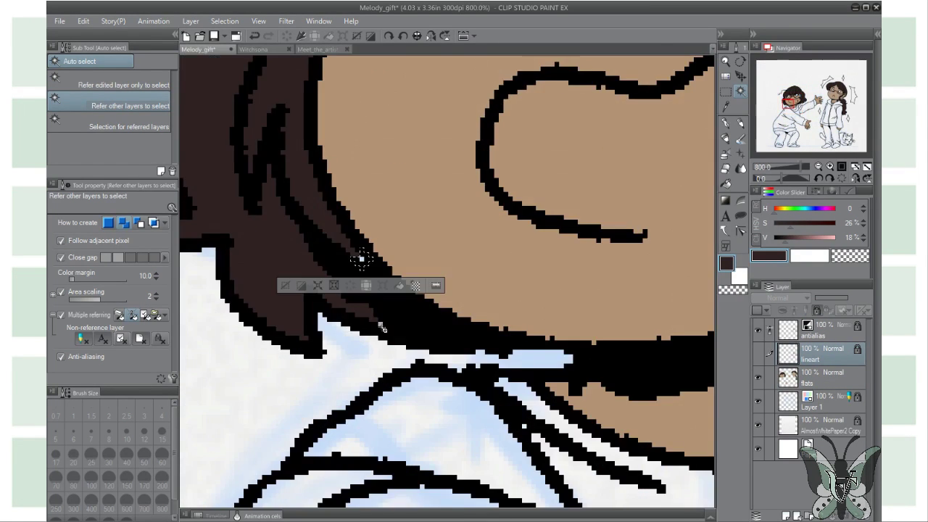
{"action": "scroll", "coordinate": [370, 275], "scroll_direction": "down", "scroll_amount": 1}
{"action": "scroll", "coordinate": [580, 287], "scroll_direction": "up", "scroll_amount": 3}
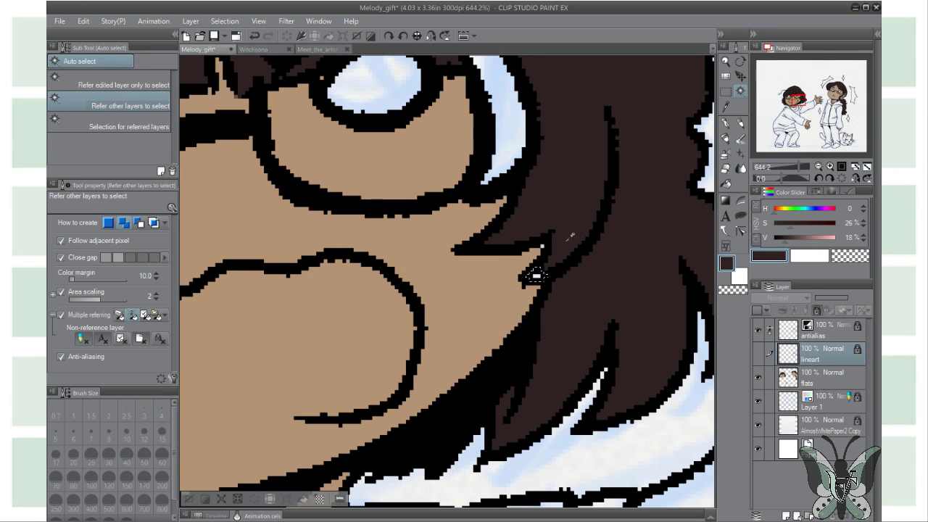
{"action": "left_click", "coordinate": [800, 375]}
{"action": "left_click", "coordinate": [545, 247]}
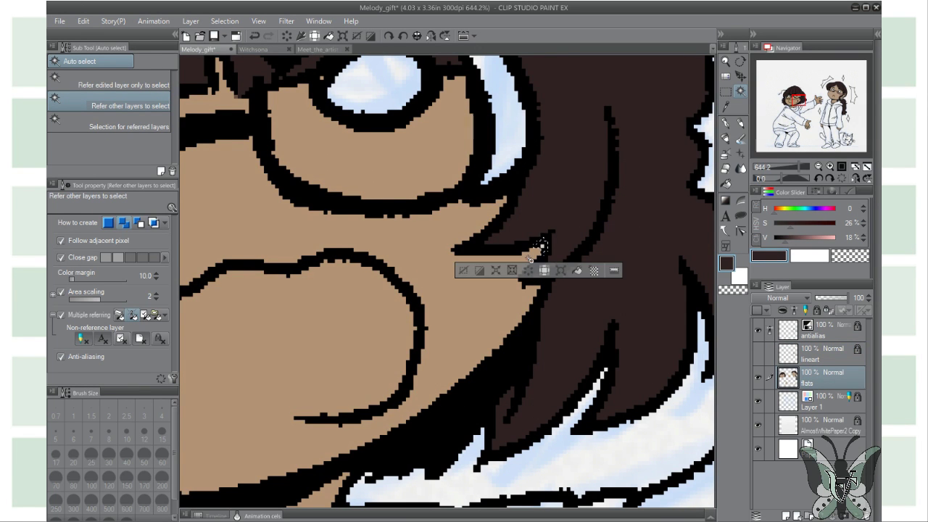
{"action": "left_click", "coordinate": [492, 284], "text": "alt"}
Fill the outer slivers of the crouching figure's glasses with green (H 89, S 41, V 70), clear the selection and save the file.
{"action": "scroll", "coordinate": [492, 275], "scroll_direction": "down", "scroll_amount": 3}
{"action": "scroll", "coordinate": [362, 290], "scroll_direction": "up", "scroll_amount": 1}
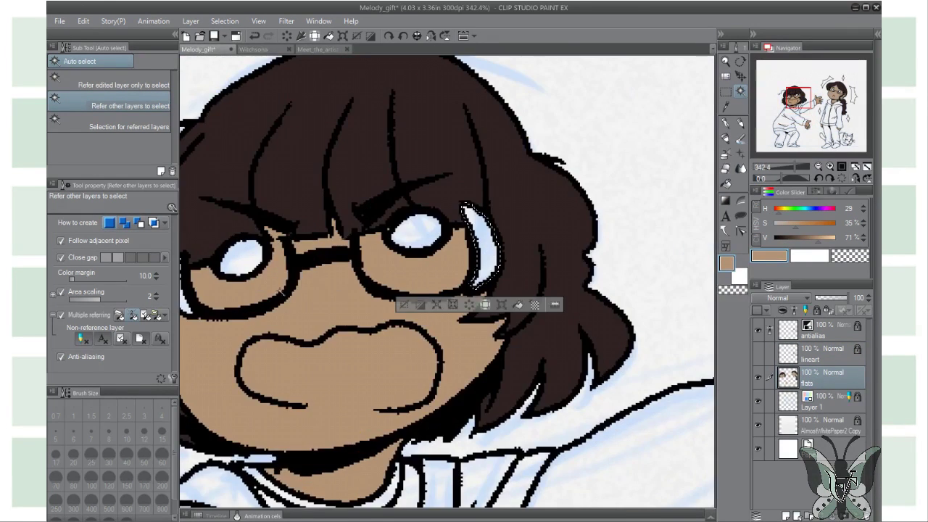
{"action": "left_click", "coordinate": [293, 290]}
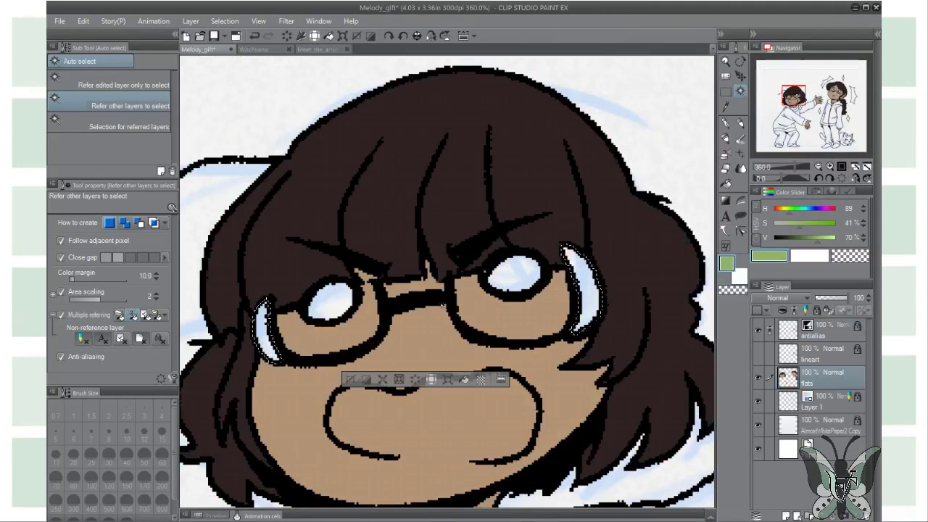
{"action": "key", "text": "alt+Delete"}
{"action": "key", "text": "ctrl+d"}
{"action": "key", "text": "ctrl+s"}
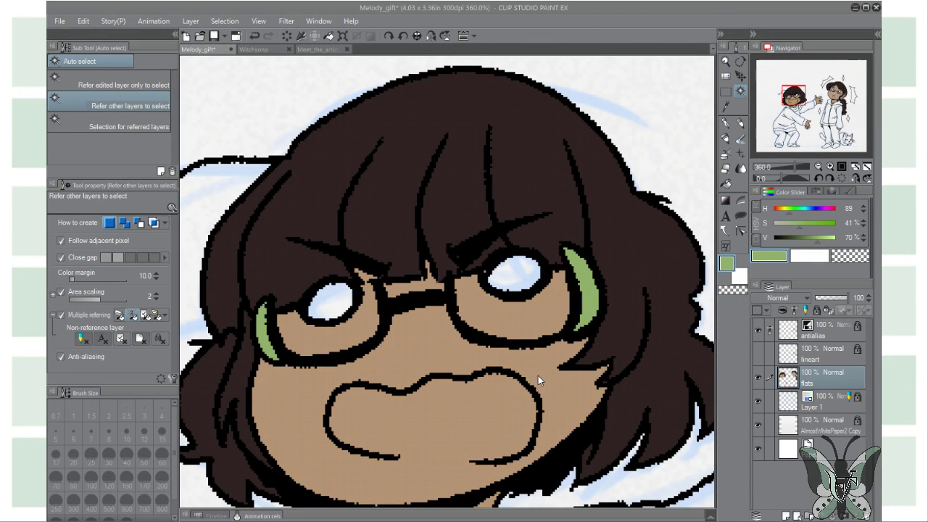
Select the crouching figure's whole sweater, including the sleeves, cuffs, hem, neckband and the small gaps between fold lines.
{"action": "scroll", "coordinate": [422, 54], "scroll_direction": "down", "scroll_amount": 4}
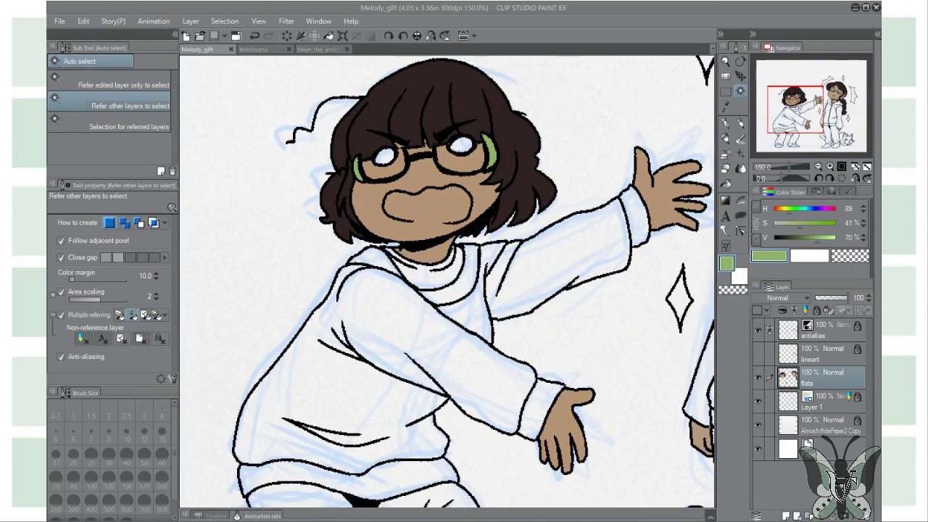
{"action": "left_click", "coordinate": [327, 479]}
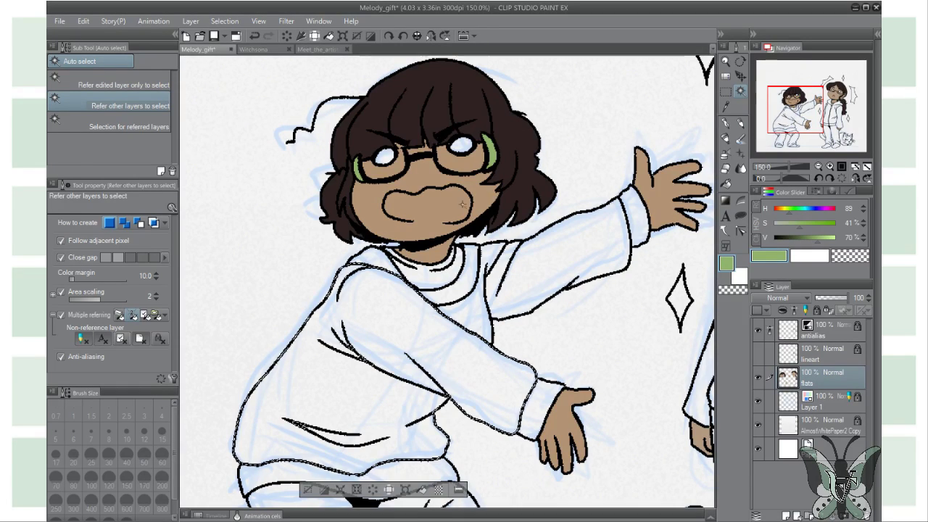
{"action": "scroll", "coordinate": [403, 297], "scroll_direction": "up", "scroll_amount": 7}
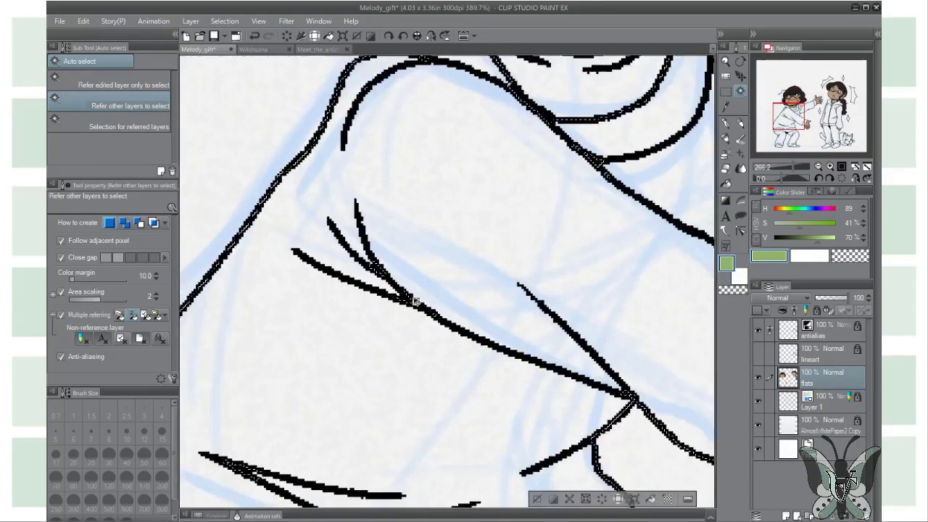
{"action": "left_click_drag", "start_coordinate": [398, 297], "coordinate": [503, 253]}
{"action": "left_click_drag", "start_coordinate": [497, 290], "coordinate": [372, 319]}
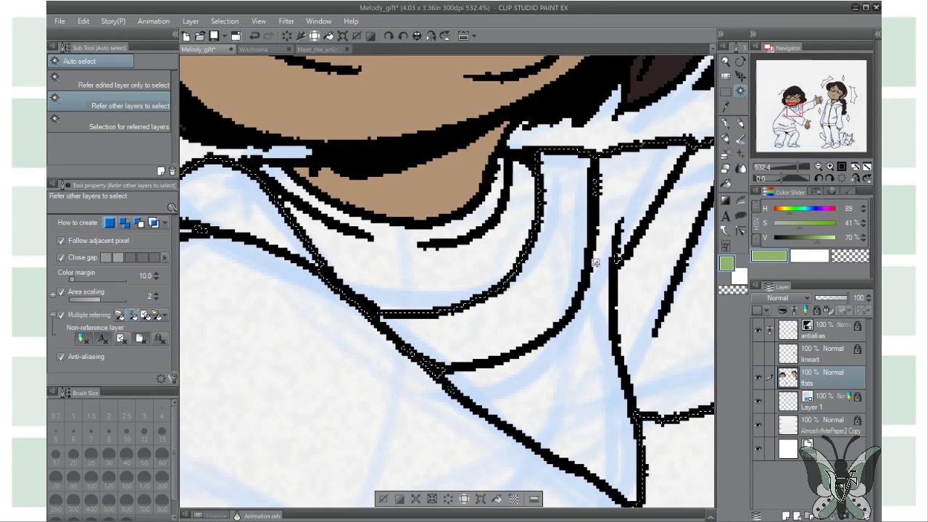
{"action": "left_click_drag", "start_coordinate": [413, 422], "coordinate": [551, 276]}
{"action": "left_click_drag", "start_coordinate": [356, 394], "coordinate": [515, 334]}
{"action": "scroll", "coordinate": [515, 334], "scroll_direction": "down", "scroll_amount": 3}
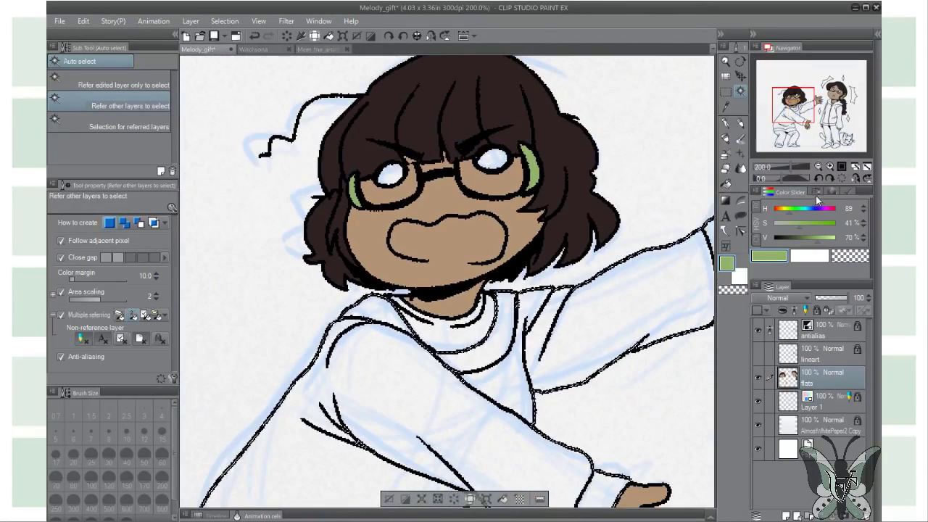
Fill the selected sweater with orange and adjust the fill to H 25, S 84, V 92.
{"action": "left_click", "coordinate": [816, 193]}
{"action": "scroll", "coordinate": [824, 249], "scroll_direction": "up", "scroll_amount": 3}
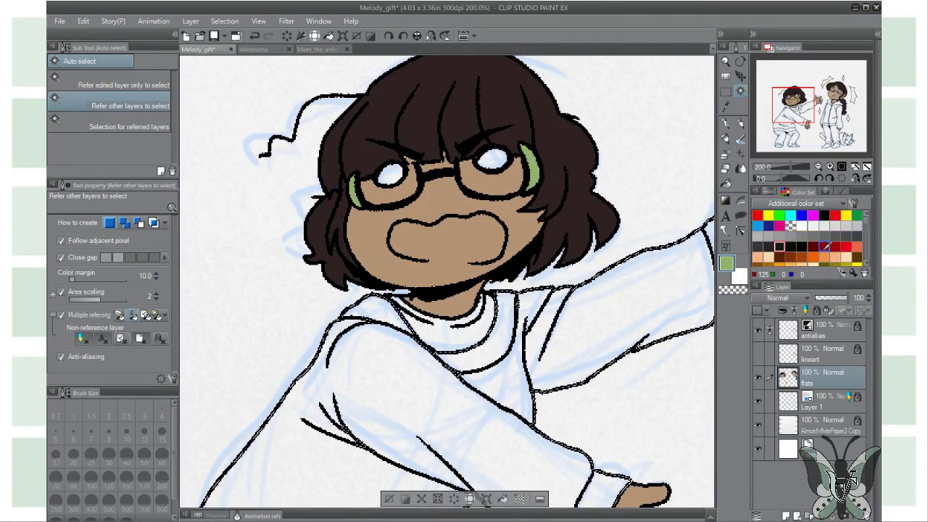
{"action": "left_click", "coordinate": [825, 236]}
{"action": "left_click", "coordinate": [606, 305]}
{"action": "left_click", "coordinate": [814, 236]}
{"action": "key", "text": "alt+BackSpace"}
{"action": "left_click", "coordinate": [770, 192]}
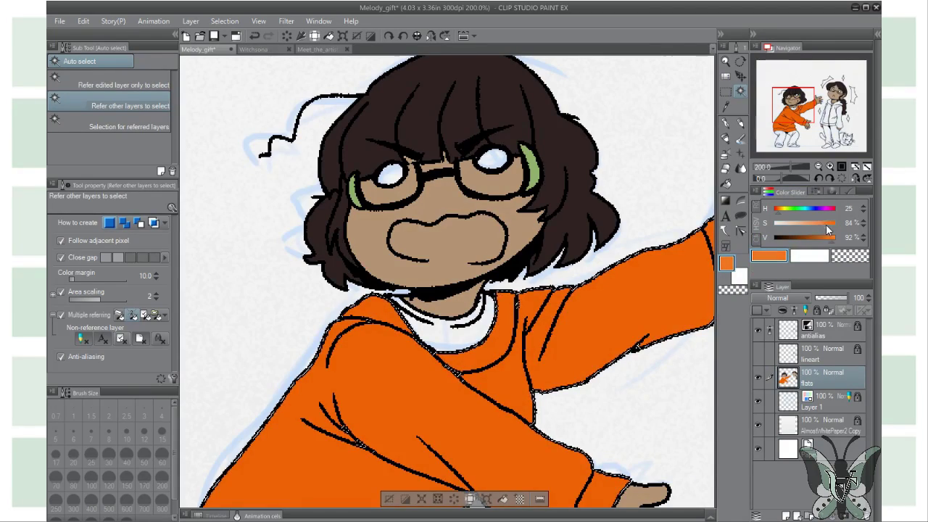
{"action": "scroll", "coordinate": [417, 309], "scroll_direction": "down", "scroll_amount": 3}
Open a second window of the drawing beside the first and fill the undershirt at the crouching figure's neckline with dark gray.
{"action": "scroll", "coordinate": [417, 308], "scroll_direction": "up", "scroll_amount": 2}
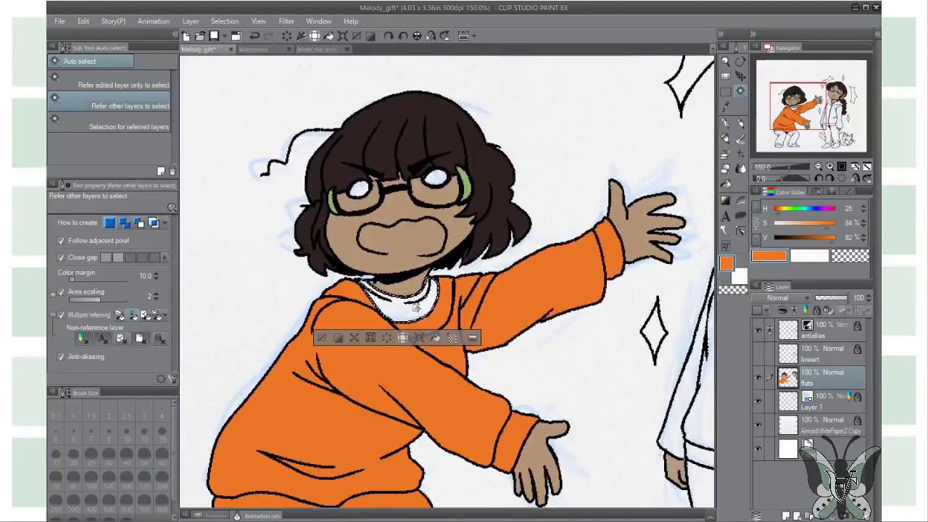
{"action": "scroll", "coordinate": [417, 308], "scroll_direction": "up", "scroll_amount": 3}
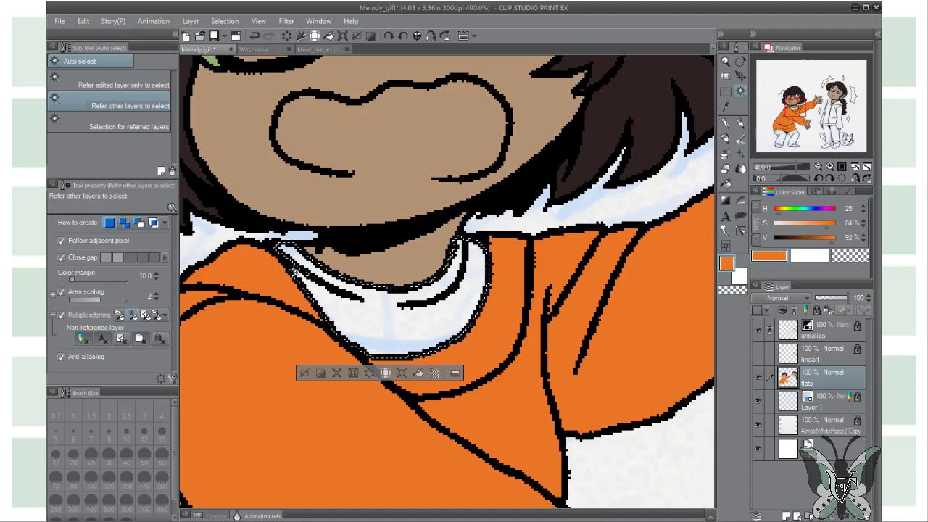
{"action": "scroll", "coordinate": [314, 282], "scroll_direction": "up", "scroll_amount": 2}
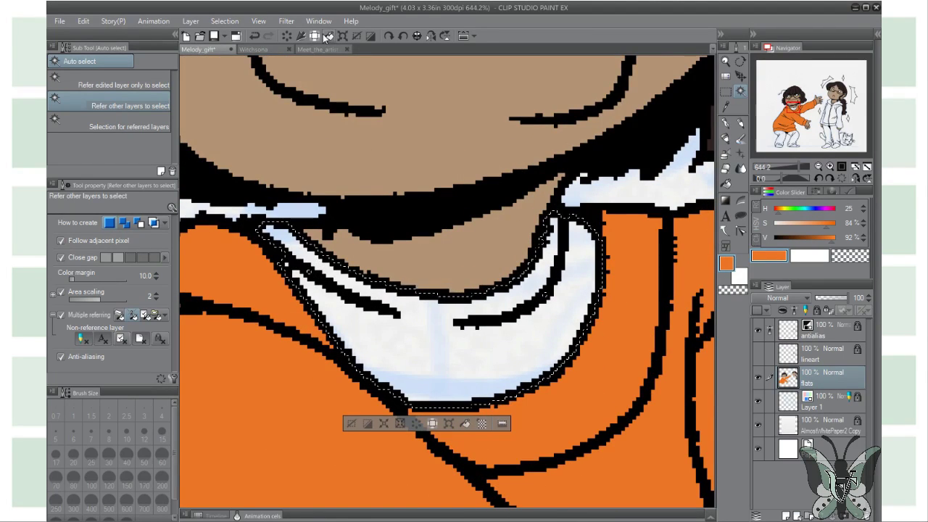
{"action": "key", "text": "ctrl+0"}
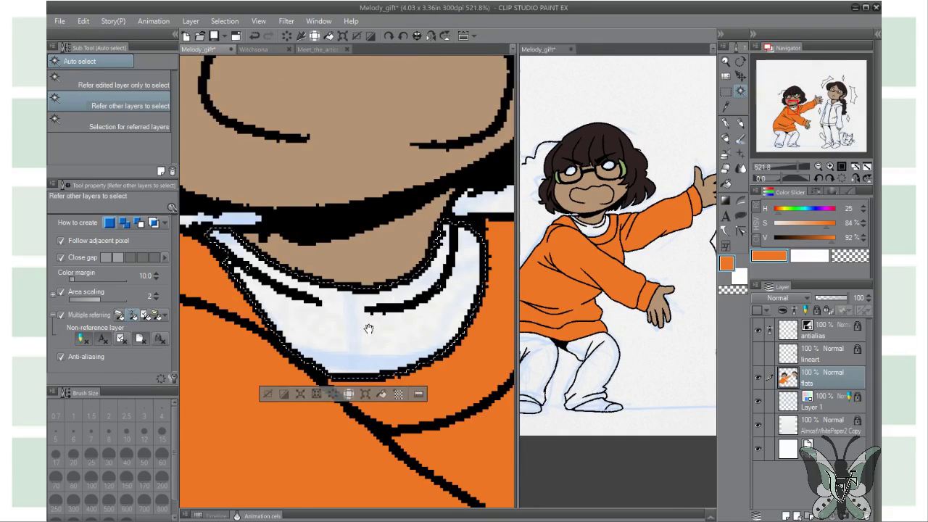
{"action": "scroll", "coordinate": [368, 329], "scroll_direction": "down", "scroll_amount": 1}
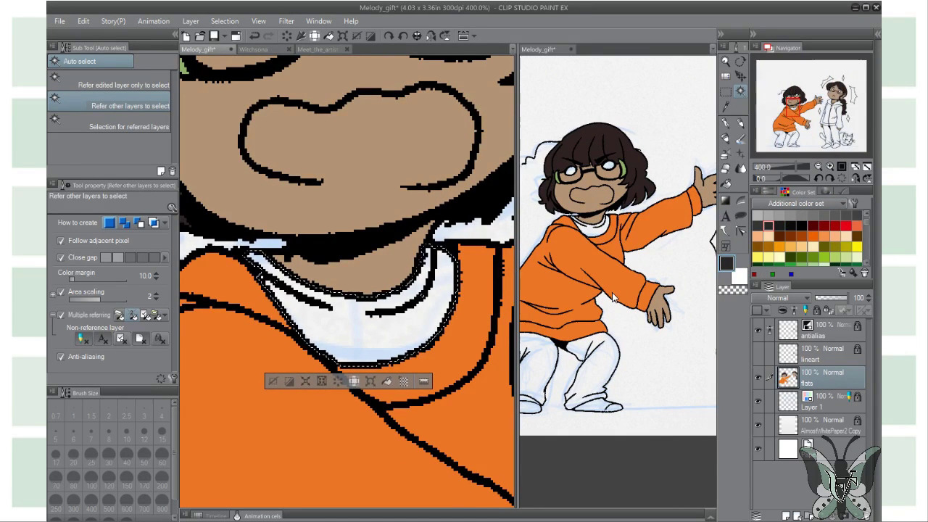
{"action": "key", "text": "alt+BackSpace"}
{"action": "key", "text": "ctrl+d"}
{"action": "scroll", "coordinate": [287, 336], "scroll_direction": "down", "scroll_amount": 3}
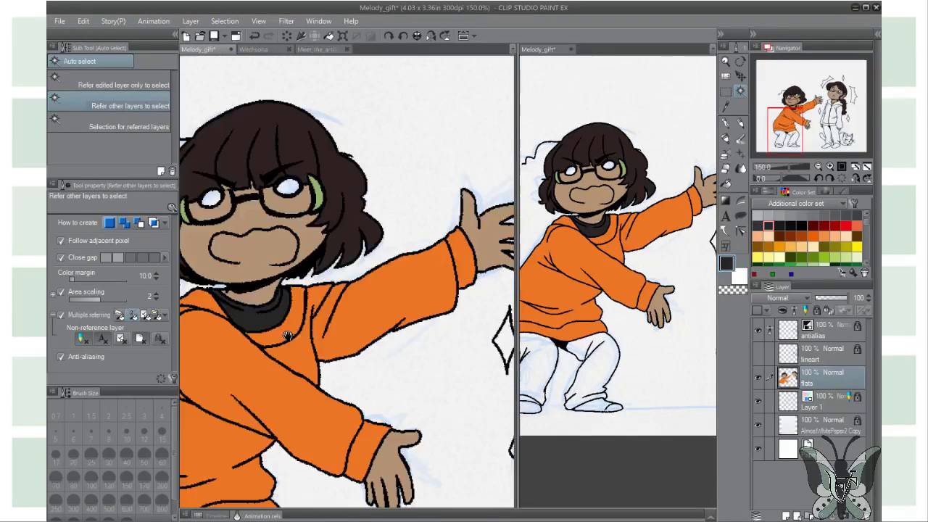
Fit the whole drawing in the second window and select the whites of the standing figure's eyes in the first.
{"action": "left_click_drag", "start_coordinate": [287, 335], "coordinate": [154, 245]}
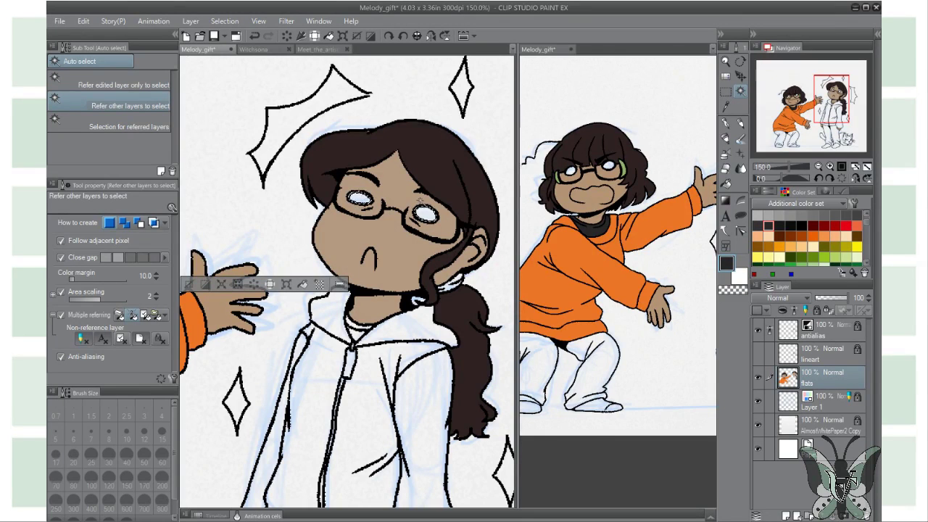
{"action": "key", "text": "ctrl+0"}
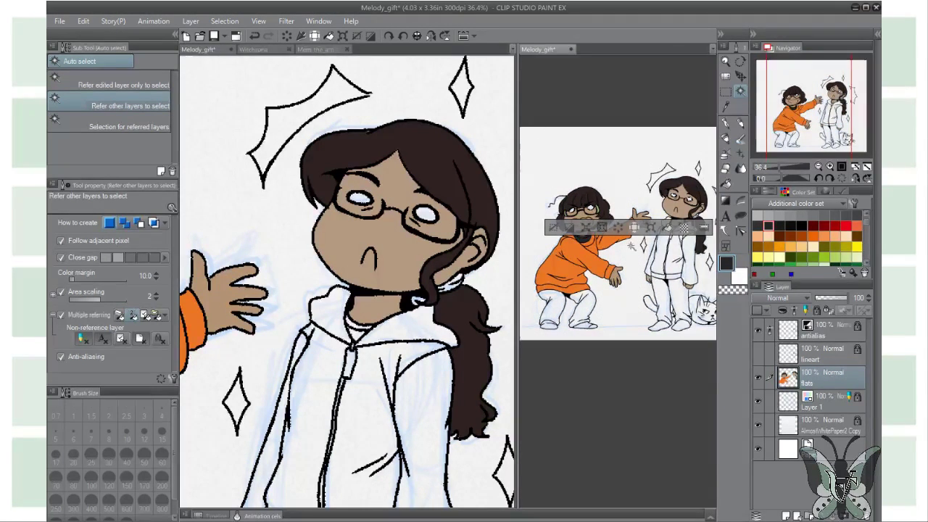
{"action": "left_click", "coordinate": [392, 69]}
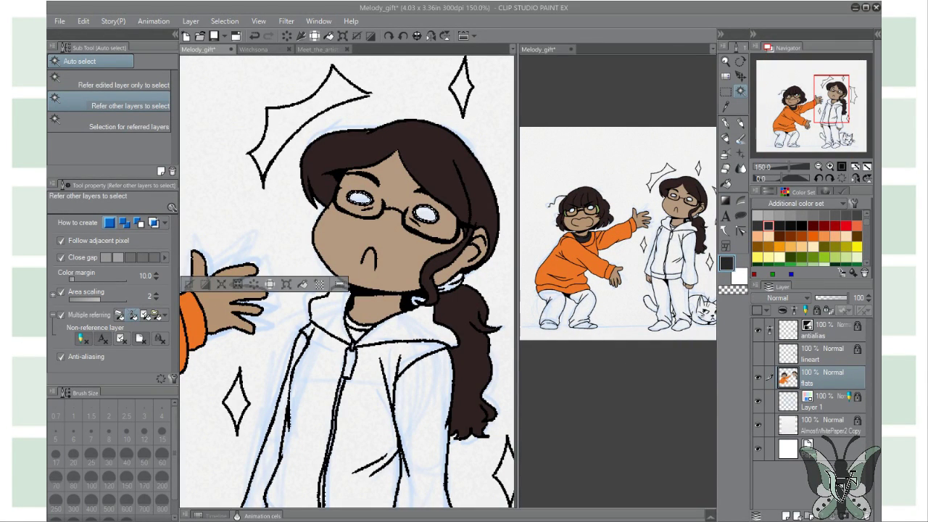
{"action": "left_click_drag", "start_coordinate": [435, 290], "coordinate": [454, 277]}
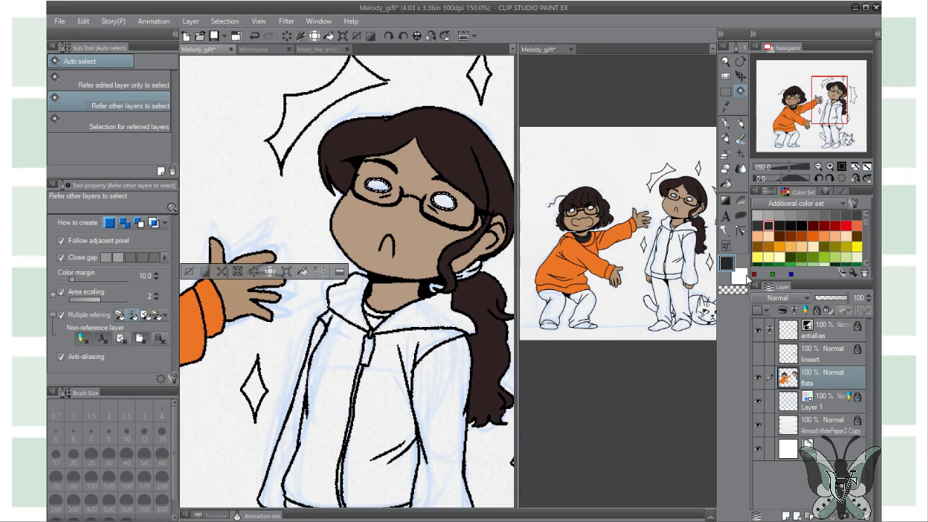
Select both legs of the crouching figure's trousers and fill them with medium gray.
{"action": "scroll", "coordinate": [498, 258], "scroll_direction": "up", "scroll_amount": 6}
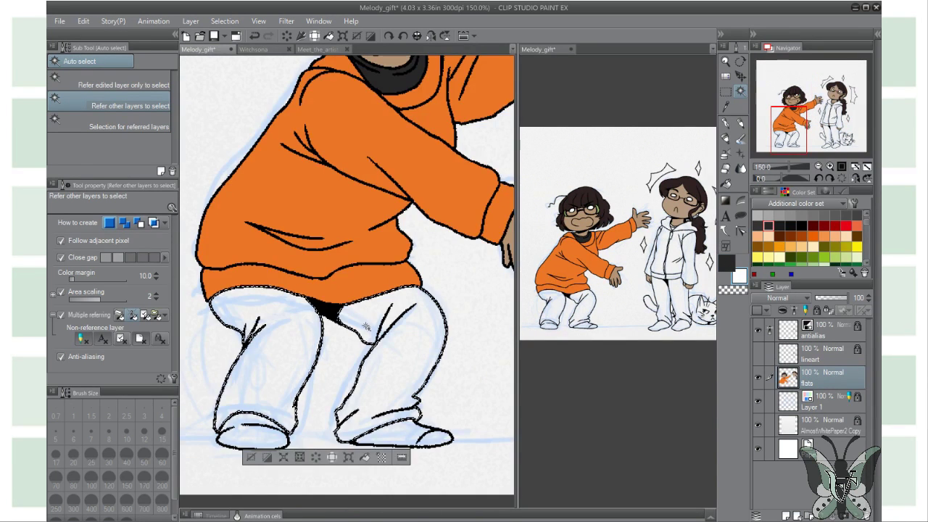
{"action": "left_click_drag", "start_coordinate": [467, 144], "coordinate": [327, 464]}
{"action": "left_click", "coordinate": [768, 236]}
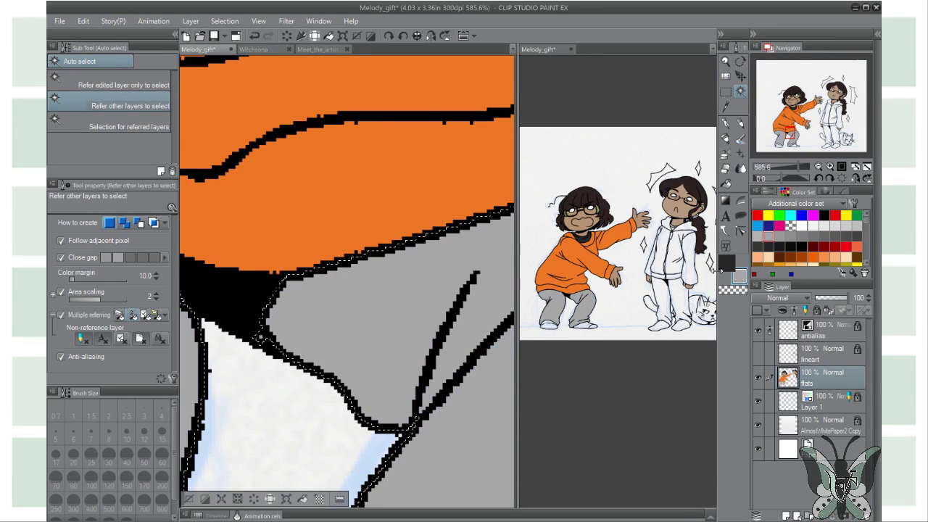
{"action": "key", "text": "alt+BackSpace"}
Fill the crouching figure's shoes and the standing figure's eyes with off-white (H 29, S 7, V 94).
{"action": "left_click_drag", "start_coordinate": [409, 364], "coordinate": [323, 260]}
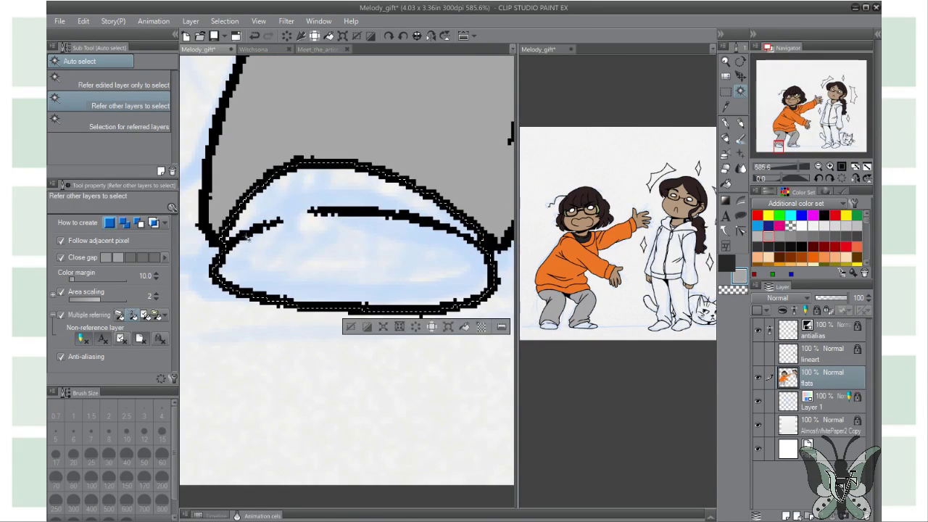
{"action": "scroll", "coordinate": [397, 253], "scroll_direction": "down", "scroll_amount": 5}
{"action": "key", "text": "alt+BackSpace"}
{"action": "left_click_drag", "start_coordinate": [408, 124], "coordinate": [432, 220]}
{"action": "left_click", "coordinate": [708, 265], "text": "alt"}
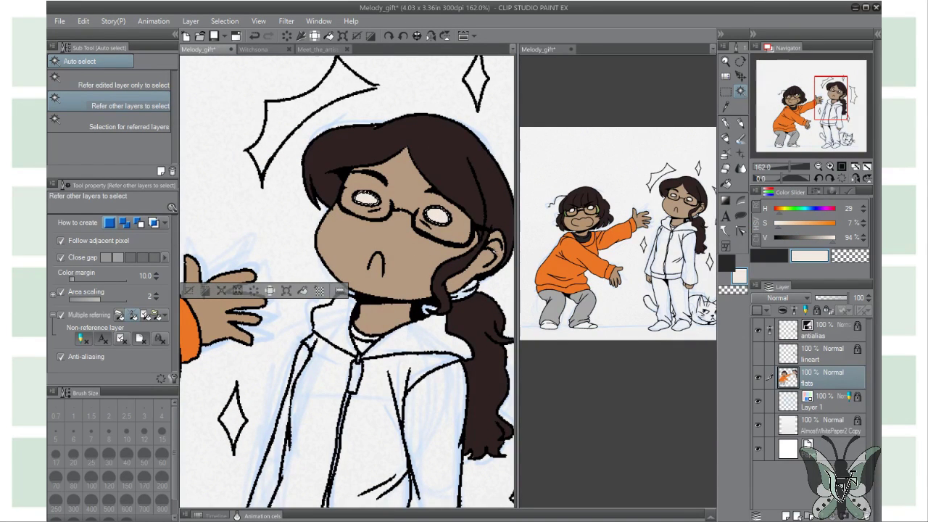
Select the standing figure's hoodie, including hood, sleeves and hem, and fill it with blue at H 199, S 71, V 91.
{"action": "mouse_move", "coordinate": [830, 97]}
{"action": "left_mouse_down"}
{"action": "mouse_move", "coordinate": [830, 142]}
{"action": "mouse_move", "coordinate": [830, 116]}
{"action": "left_mouse_up"}
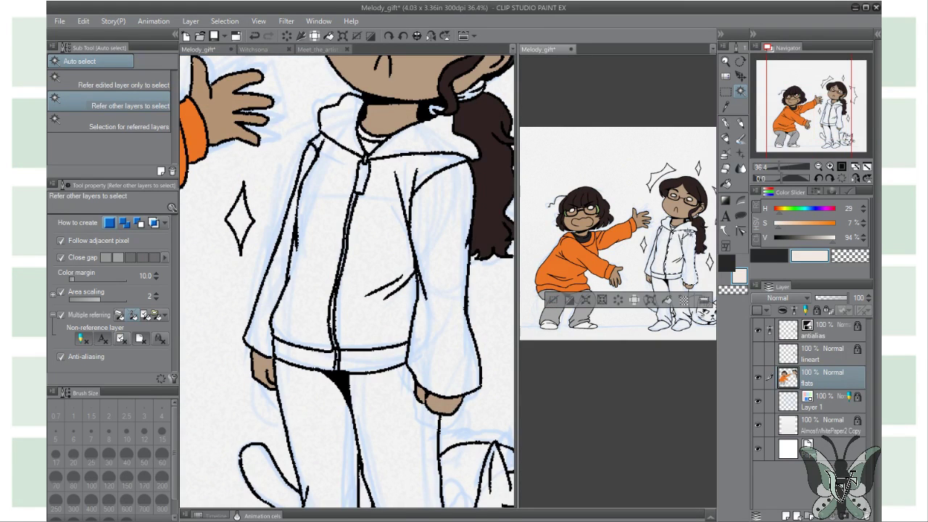
{"action": "left_click", "coordinate": [397, 267]}
{"action": "scroll", "coordinate": [397, 267], "scroll_direction": "up", "scroll_amount": 4}
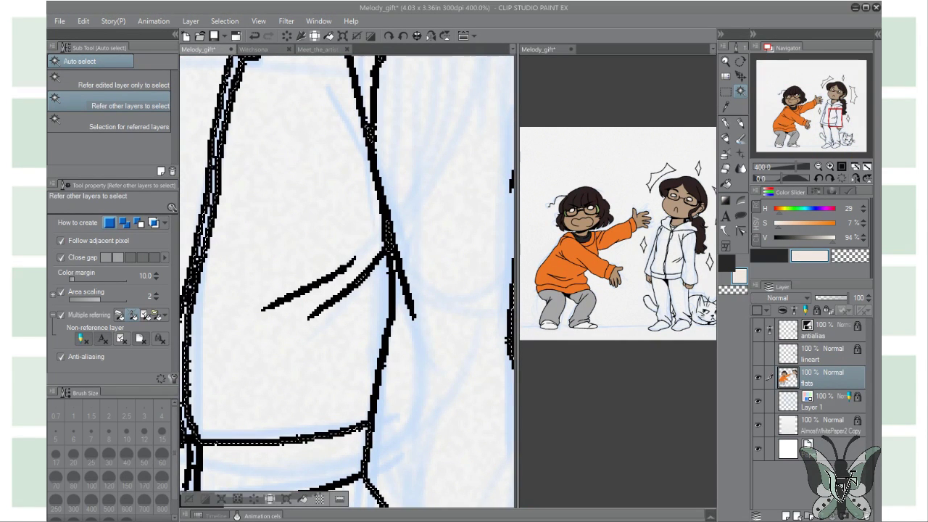
{"action": "scroll", "coordinate": [404, 261], "scroll_direction": "down", "scroll_amount": 4}
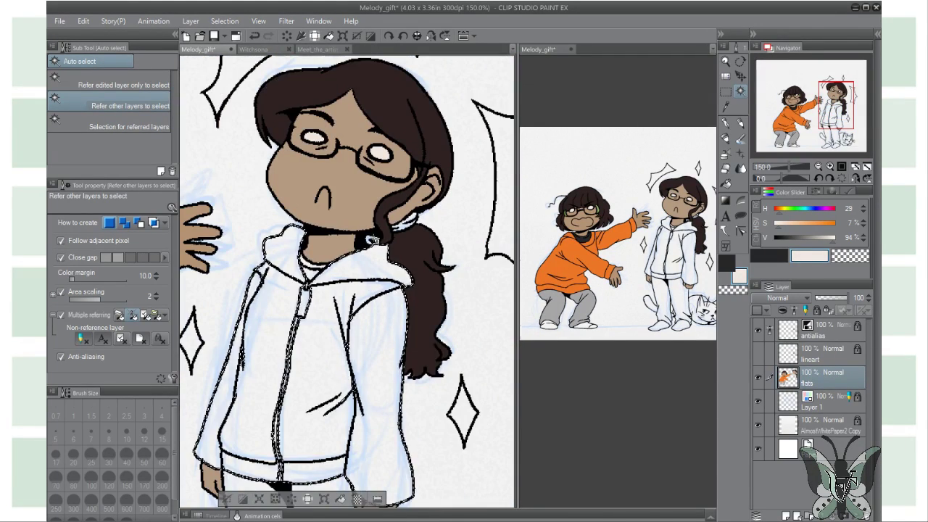
{"action": "scroll", "coordinate": [376, 240], "scroll_direction": "up", "scroll_amount": 2}
{"action": "left_click", "coordinate": [816, 191]}
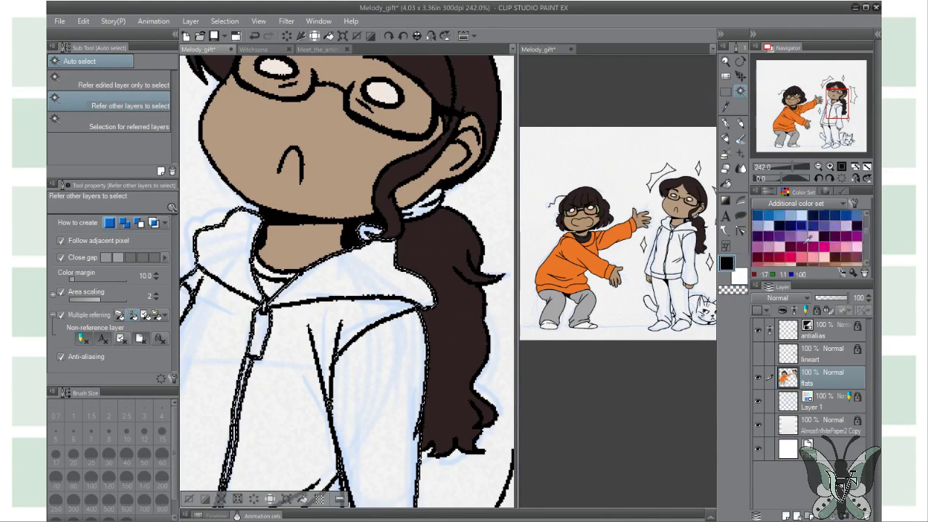
{"action": "key", "text": "alt+BackSpace"}
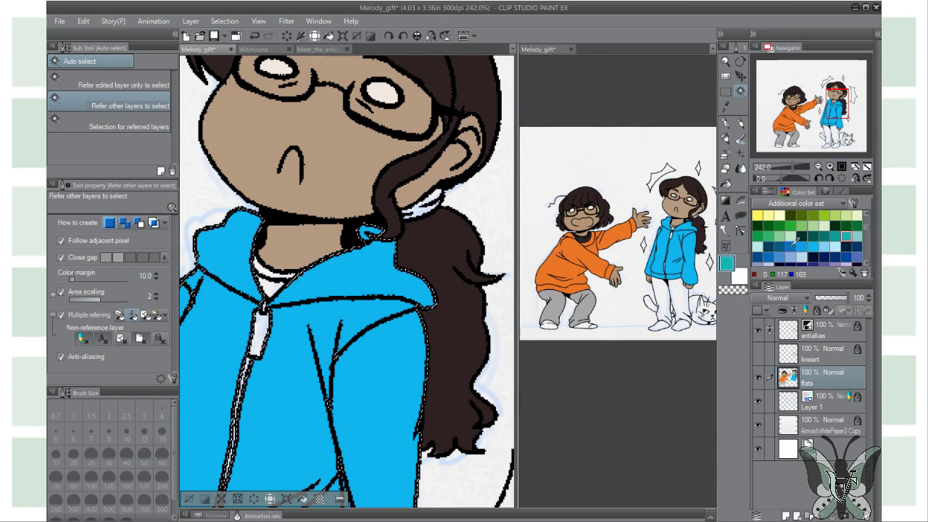
{"action": "left_click", "coordinate": [788, 191]}
Select both legs of the standing figure's trousers, including the small areas near the ankles.
{"action": "key", "text": "ctrl+minus"}
{"action": "left_click_drag", "start_coordinate": [371, 493], "coordinate": [369, 227]}
{"action": "scroll", "coordinate": [369, 227], "scroll_direction": "up", "scroll_amount": 2}
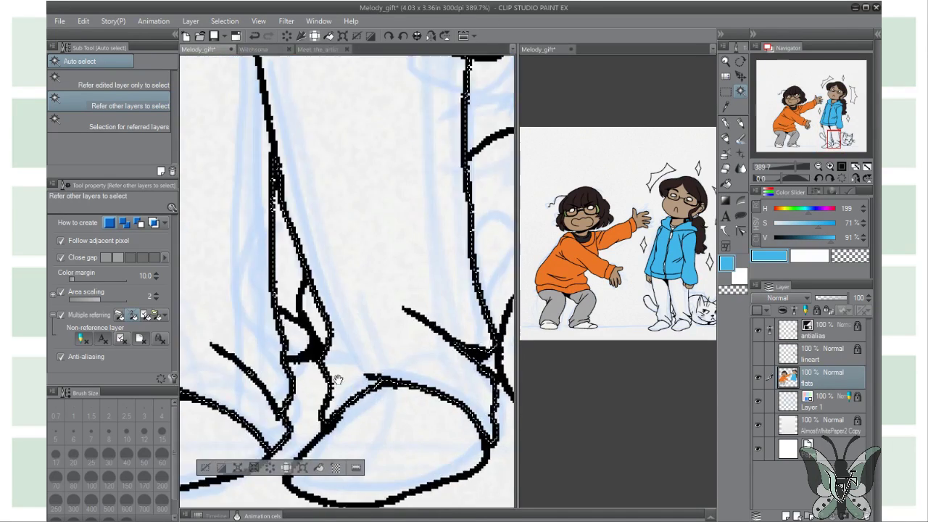
{"action": "left_click", "coordinate": [815, 191]}
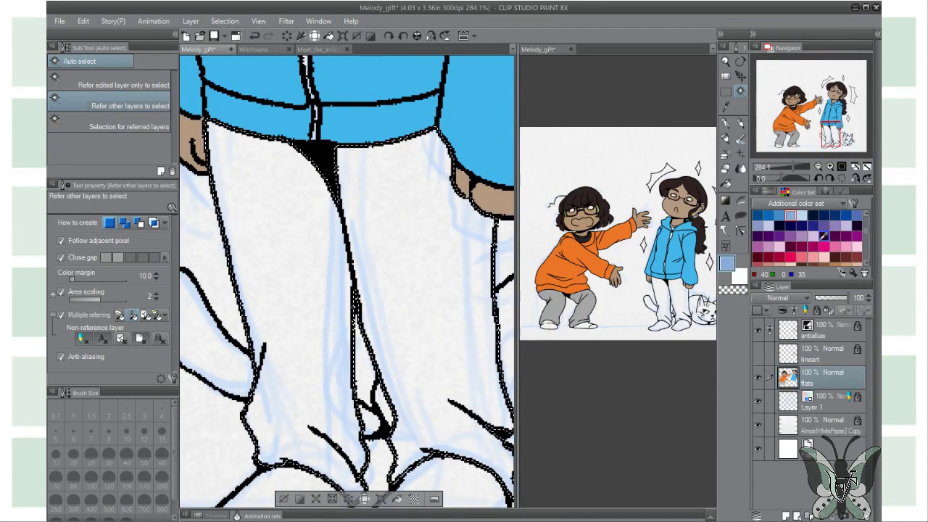
Try other swatches such as light pink on the selected trousers, and settle on a light lavender fill.
{"action": "left_click", "coordinate": [780, 235]}
{"action": "key", "text": "alt+BackSpace"}
{"action": "left_click", "coordinate": [780, 247]}
{"action": "key", "text": "alt+BackSpace"}
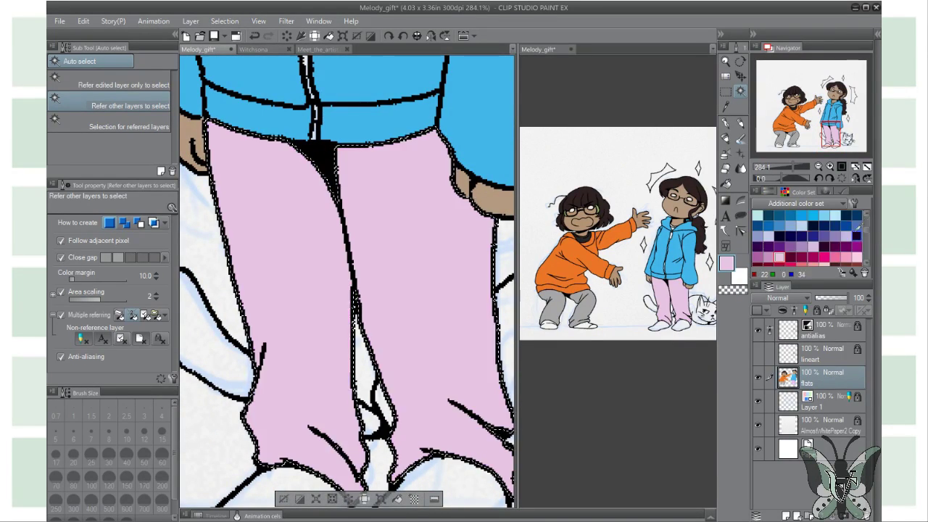
{"action": "left_click", "coordinate": [846, 235]}
{"action": "key", "text": "alt+BackSpace"}
Select the hoodie's zipper and zipper pull, including the tiny gaps along the zipper, and fill them with light gray.
{"action": "scroll", "coordinate": [411, 330], "scroll_direction": "up", "scroll_amount": 5}
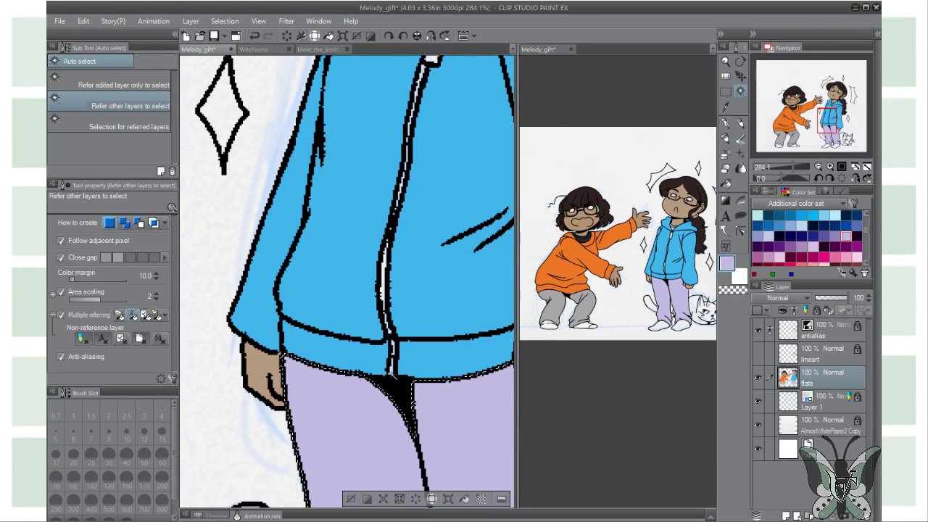
{"action": "scroll", "coordinate": [386, 285], "scroll_direction": "up", "scroll_amount": 3}
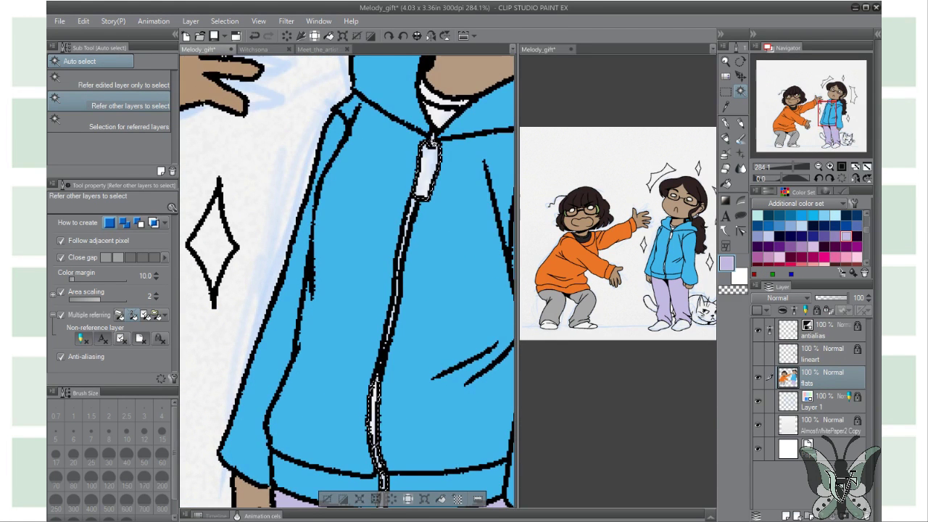
{"action": "scroll", "coordinate": [398, 287], "scroll_direction": "up", "scroll_amount": 3}
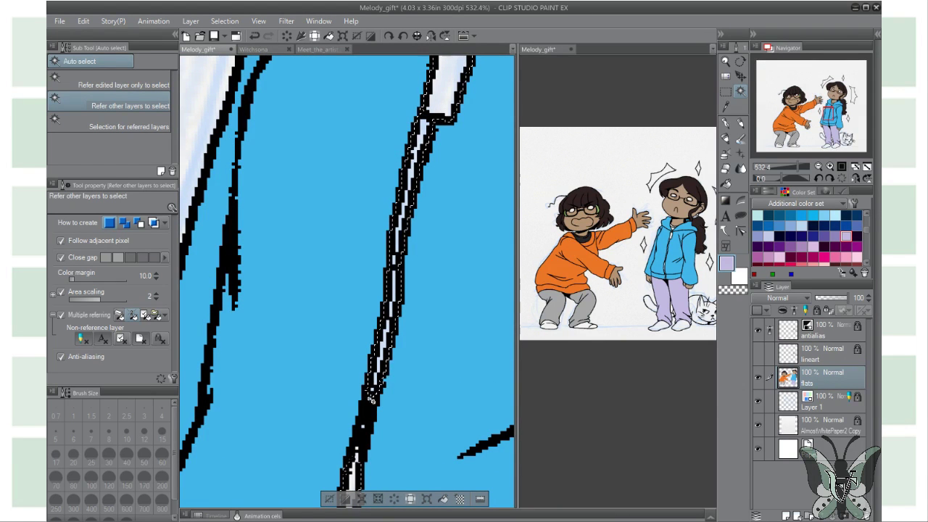
{"action": "scroll", "coordinate": [357, 457], "scroll_direction": "down", "scroll_amount": 5}
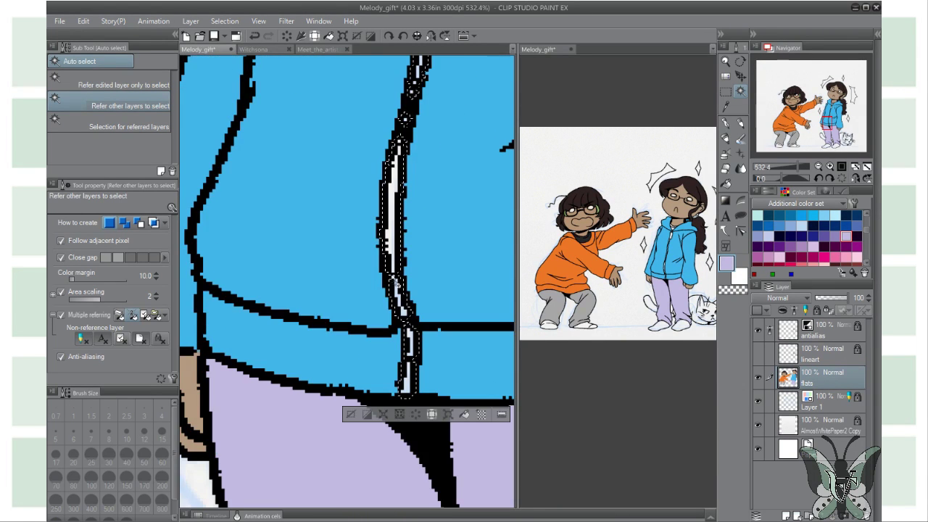
{"action": "scroll", "coordinate": [441, 212], "scroll_direction": "up", "scroll_amount": 5}
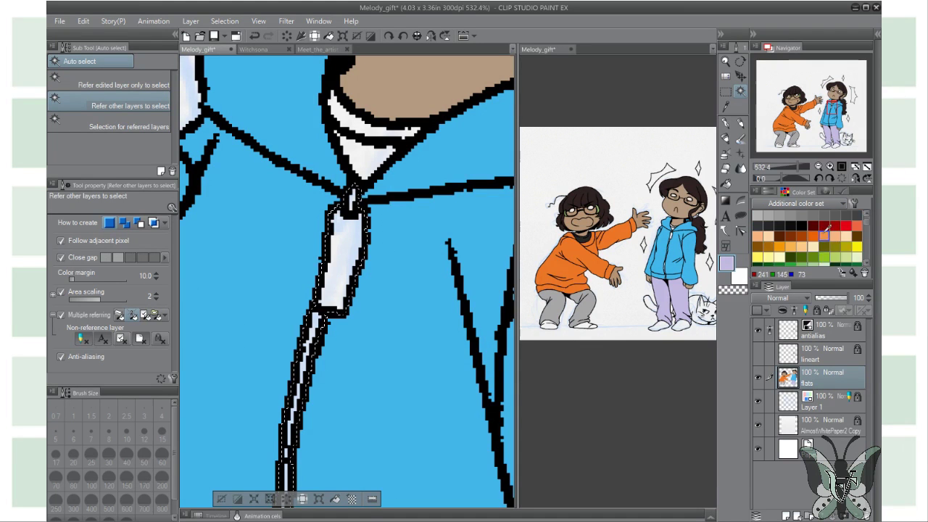
{"action": "scroll", "coordinate": [811, 109], "scroll_direction": "down", "scroll_amount": 3}
{"action": "scroll", "coordinate": [804, 232], "scroll_direction": "down", "scroll_amount": 2}
Fill the standing figure's shoes with peach and lighten the fill to H 33, S 7, V 99.
{"action": "left_click", "coordinate": [846, 225]}
{"action": "left_click", "coordinate": [297, 363]}
{"action": "left_click", "coordinate": [416, 366]}
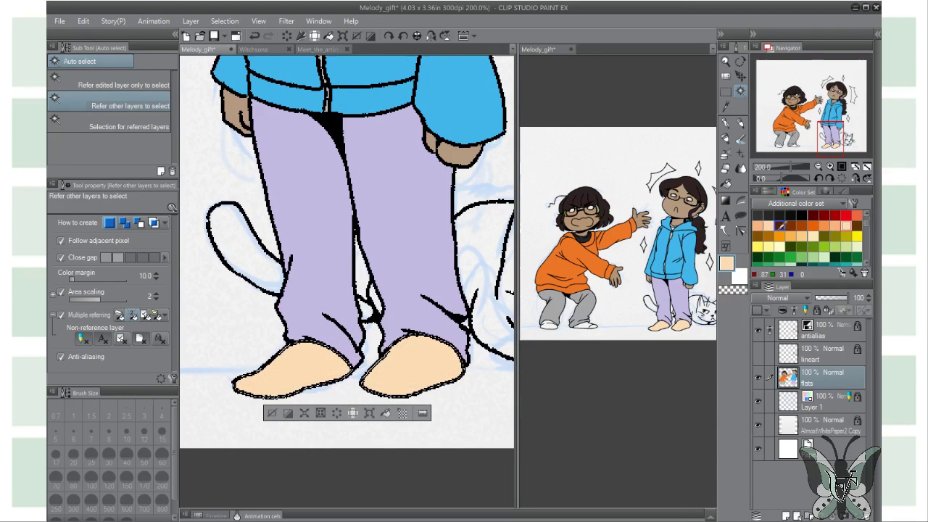
{"action": "left_click", "coordinate": [797, 192]}
{"action": "left_click_drag", "start_coordinate": [833, 222], "coordinate": [777, 222]}
{"action": "left_click", "coordinate": [282, 366]}
{"action": "left_click", "coordinate": [417, 366]}
Select the whole cat, including its tail, body, paws, ears, eyes, nose and the small gaps between lines.
{"action": "scroll", "coordinate": [396, 339], "scroll_direction": "up", "scroll_amount": 2}
{"action": "mouse_move", "coordinate": [395, 340]}
{"action": "left_mouse_down"}
{"action": "mouse_move", "coordinate": [395, 321]}
{"action": "mouse_move", "coordinate": [312, 320]}
{"action": "mouse_move", "coordinate": [386, 350]}
{"action": "left_mouse_up"}
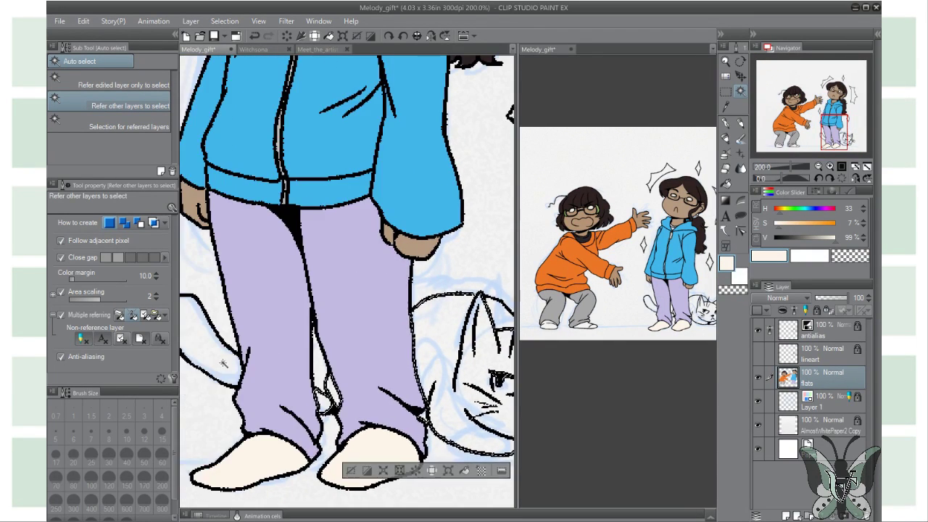
{"action": "scroll", "coordinate": [450, 305], "scroll_direction": "up", "scroll_amount": 3}
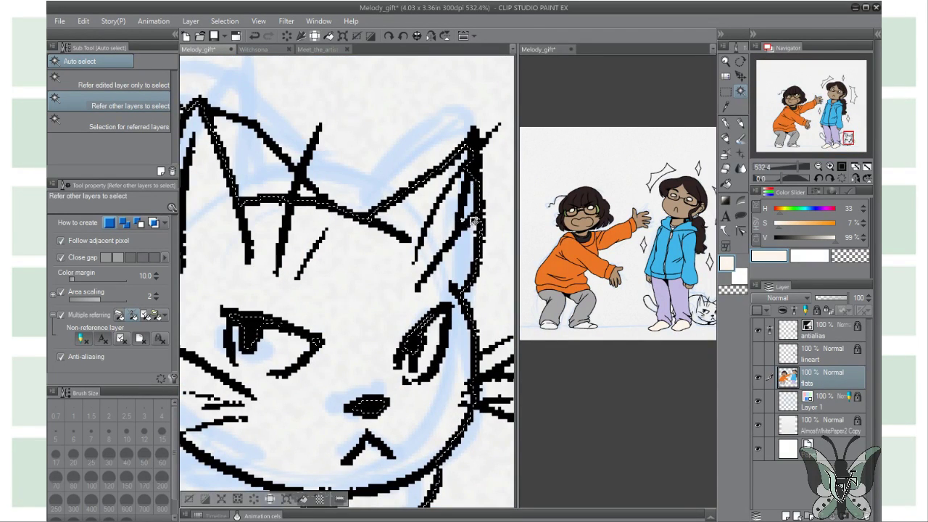
{"action": "left_click_drag", "start_coordinate": [294, 211], "coordinate": [442, 253]}
{"action": "scroll", "coordinate": [269, 296], "scroll_direction": "down", "scroll_amount": 4}
{"action": "scroll", "coordinate": [439, 300], "scroll_direction": "down", "scroll_amount": 3}
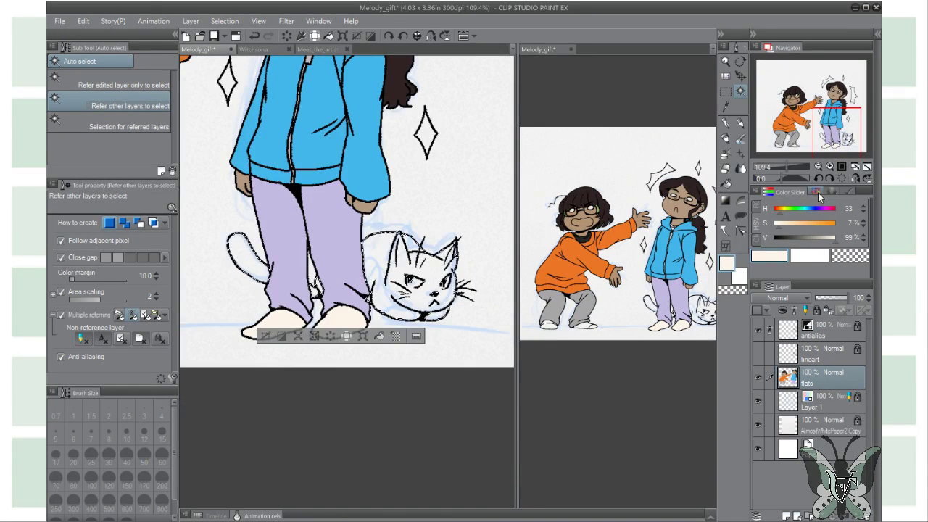
Fill the selected cat with very dark gray and clear the selection.
{"action": "left_click", "coordinate": [818, 192]}
{"action": "left_click", "coordinate": [768, 247]}
{"action": "key", "text": "alt+BackSpace"}
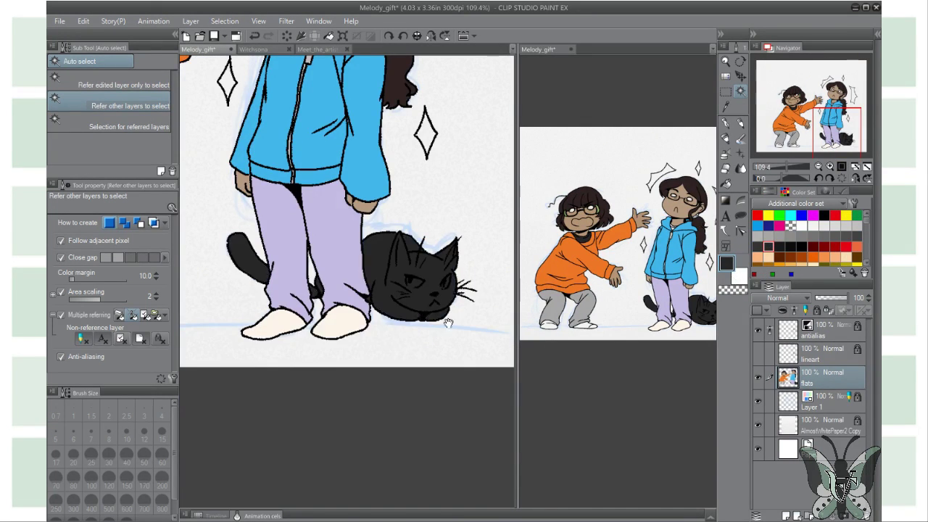
Fill the standing figure's hair tie with the hoodie's blue and the undershirt with the trousers' lavender, and save the file.
{"action": "left_click_drag", "start_coordinate": [377, 108], "coordinate": [383, 293]}
{"action": "scroll", "coordinate": [382, 293], "scroll_direction": "up", "scroll_amount": 2}
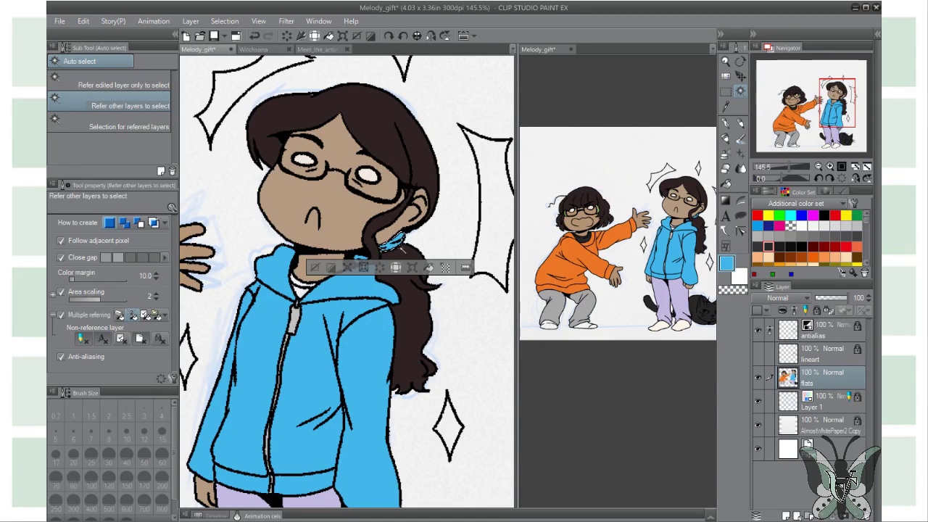
{"action": "left_click_drag", "start_coordinate": [366, 230], "coordinate": [352, 252]}
{"action": "left_click", "coordinate": [373, 263], "text": "alt"}
{"action": "left_click_drag", "start_coordinate": [465, 123], "coordinate": [450, 201]}
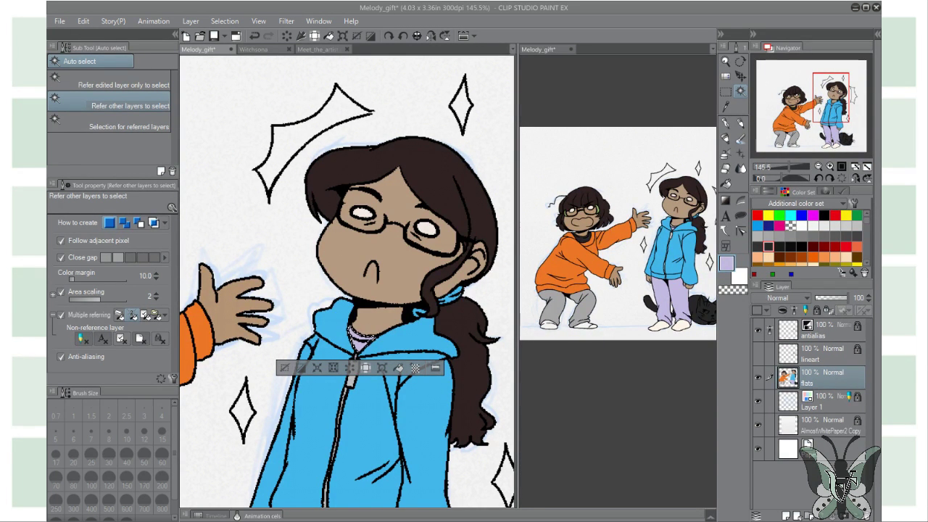
{"action": "mouse_move", "coordinate": [825, 80]}
{"action": "left_mouse_down"}
{"action": "mouse_move", "coordinate": [827, 117]}
{"action": "mouse_move", "coordinate": [827, 85]}
{"action": "left_mouse_up"}
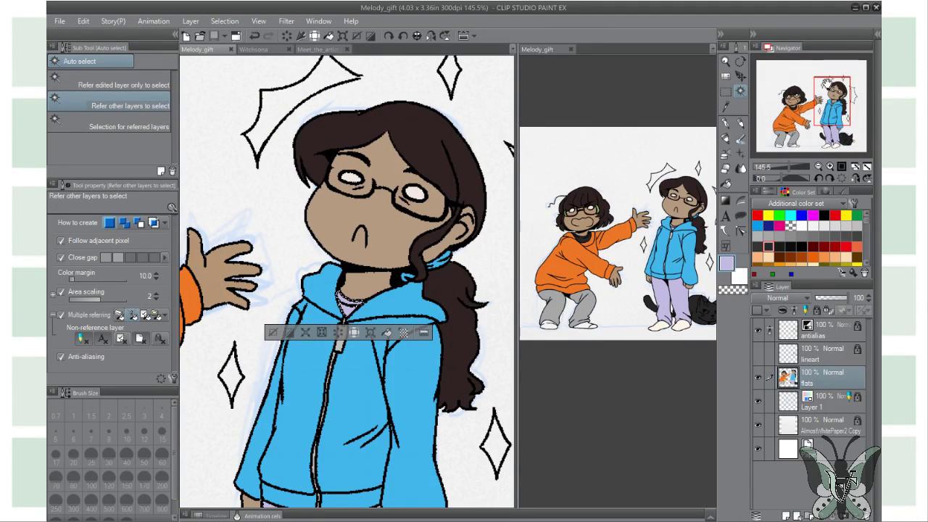
Select the large curved burst shapes beside the standing figure's head and fill them with yellow.
{"action": "left_click_drag", "start_coordinate": [826, 83], "coordinate": [831, 82]}
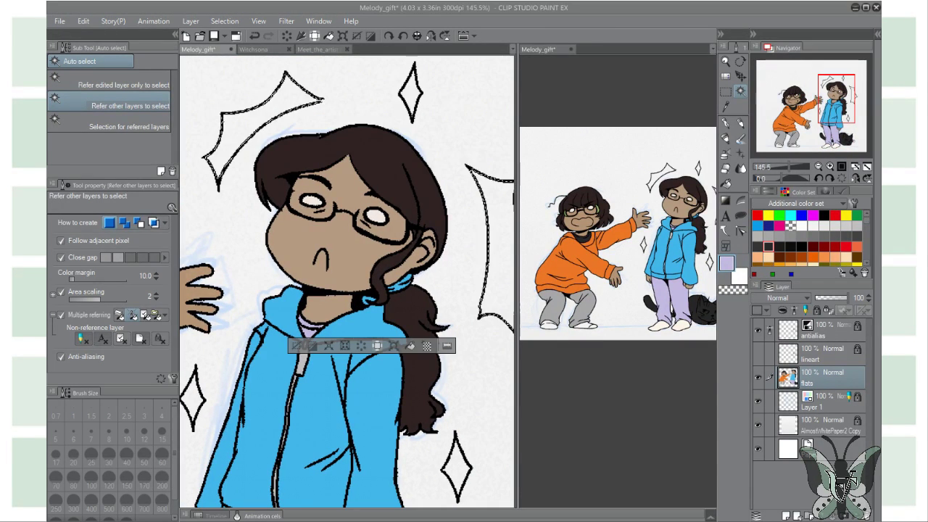
{"action": "scroll", "coordinate": [805, 239], "scroll_direction": "down", "scroll_amount": 3}
{"action": "left_click", "coordinate": [757, 222]}
{"action": "key", "text": "alt+BackSpace"}
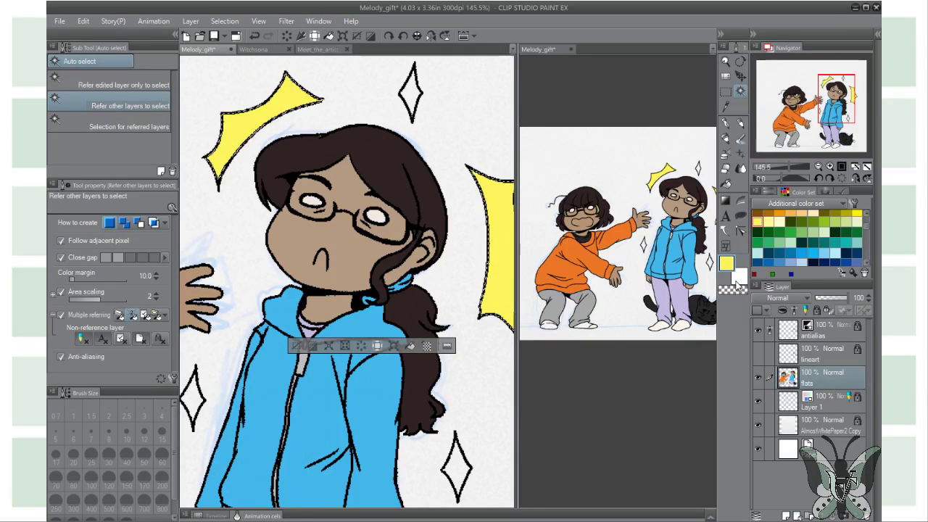
Select the small diamond sparkles around the standing figure, try orange, and fill them with pale yellow at H 56, S 35, V 100.
{"action": "scroll", "coordinate": [805, 239], "scroll_direction": "up", "scroll_amount": 3}
{"action": "left_click", "coordinate": [790, 247]}
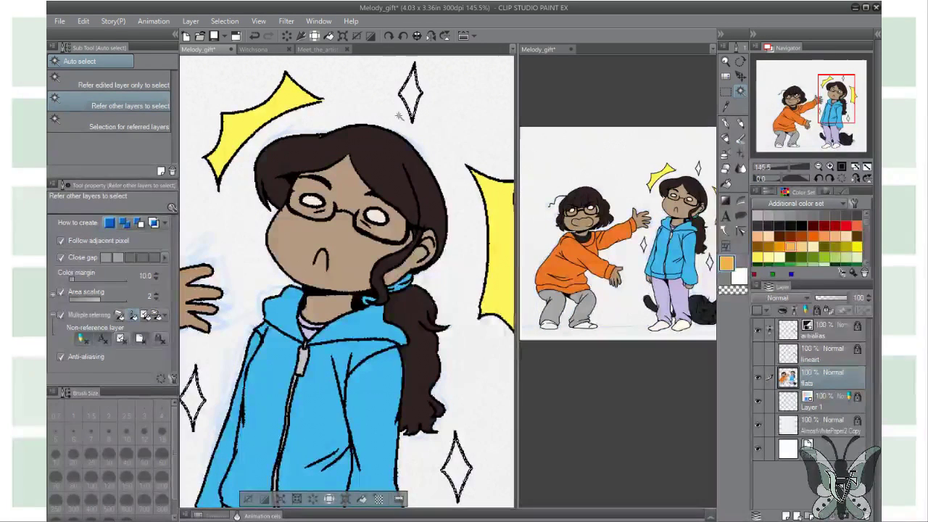
{"action": "key", "text": "alt+BackSpace"}
{"action": "left_click", "coordinate": [757, 256]}
{"action": "left_click", "coordinate": [781, 195]}
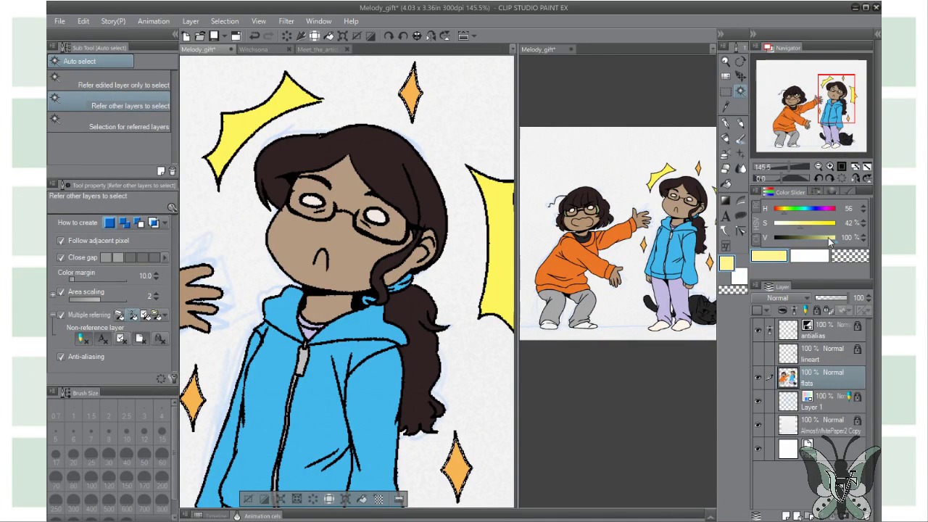
{"action": "key", "text": "alt+BackSpace"}
{"action": "left_click", "coordinate": [794, 223]}
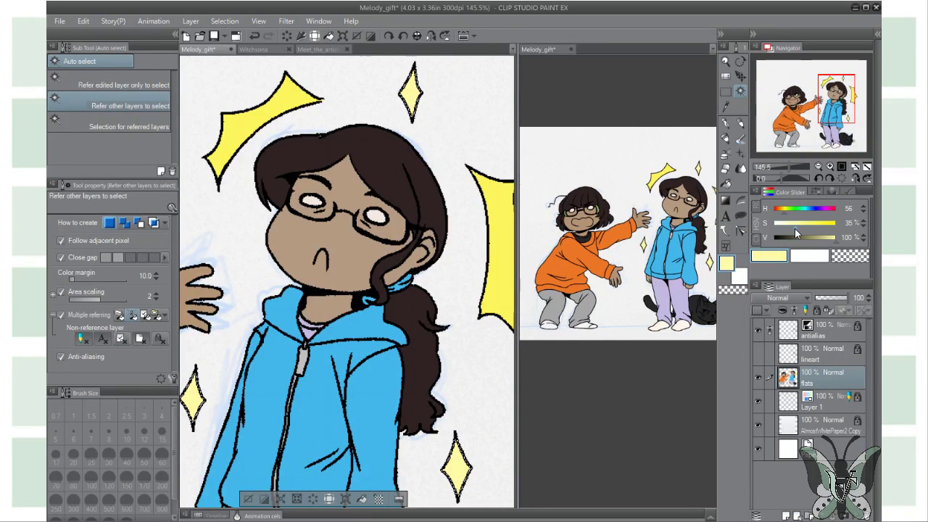
Paint the cat's eyes pale yellow on the flats layer with the Color Flats brush.
{"action": "left_click", "coordinate": [843, 137]}
{"action": "scroll", "coordinate": [362, 360], "scroll_direction": "up", "scroll_amount": 5}
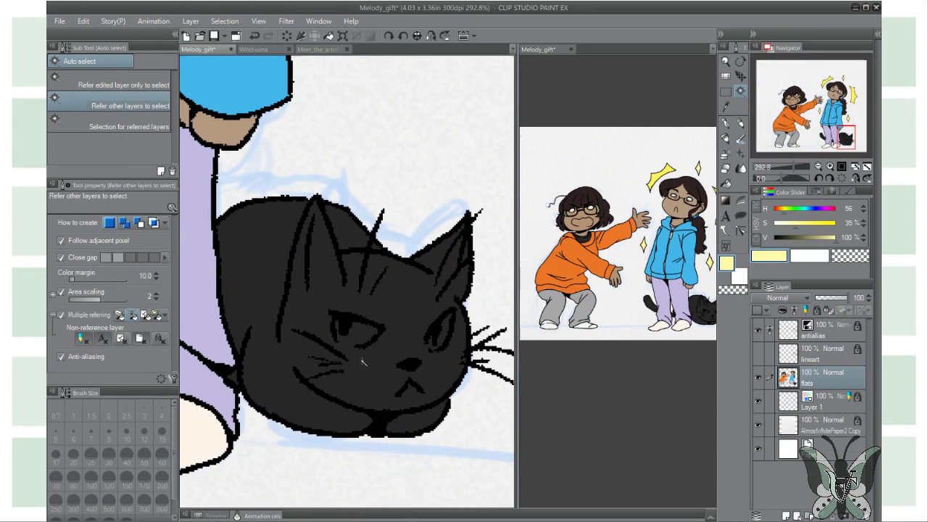
{"action": "key", "text": "p"}
{"action": "key", "text": "b"}
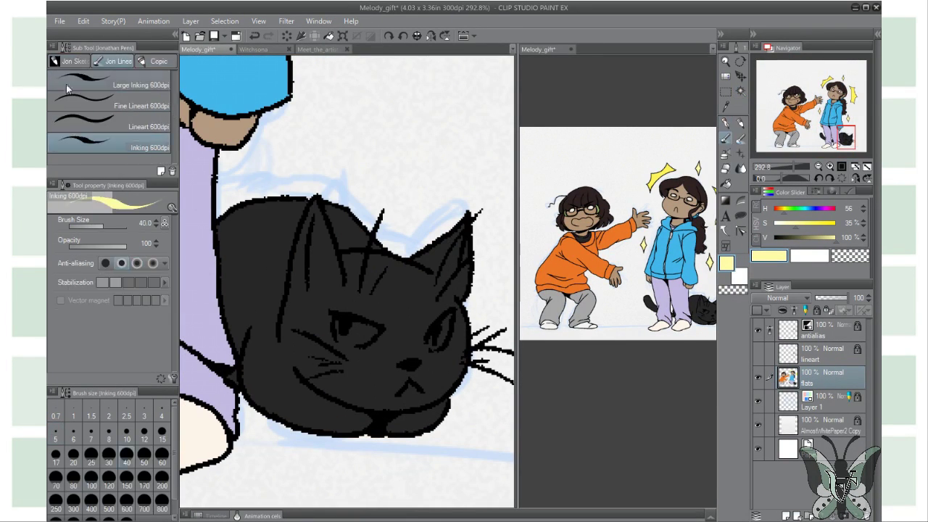
{"action": "left_click_drag", "start_coordinate": [362, 226], "coordinate": [385, 231]}
{"action": "left_click_drag", "start_coordinate": [453, 217], "coordinate": [461, 242]}
Paint the insides of the cat's ears a lighter gray at H 0, S 0, V 32.
{"action": "left_click", "coordinate": [290, 326], "text": "alt"}
{"action": "left_click", "coordinate": [792, 237]}
{"action": "left_click_drag", "start_coordinate": [324, 185], "coordinate": [335, 253]}
{"action": "left_click_drag", "start_coordinate": [467, 196], "coordinate": [459, 224]}
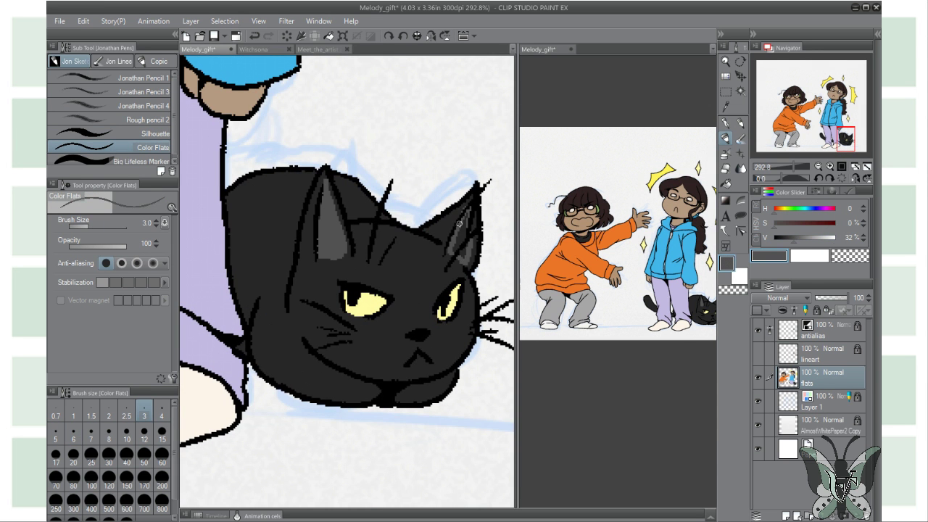
{"action": "left_click", "coordinate": [783, 237]}
{"action": "left_click", "coordinate": [740, 167]}
Choose a light pink from the color set and trace the inner edge of the crouching figure's open mouth with the Color Flats brush.
{"action": "left_click_drag", "start_coordinate": [846, 137], "coordinate": [795, 107]}
{"action": "key", "text": "b"}
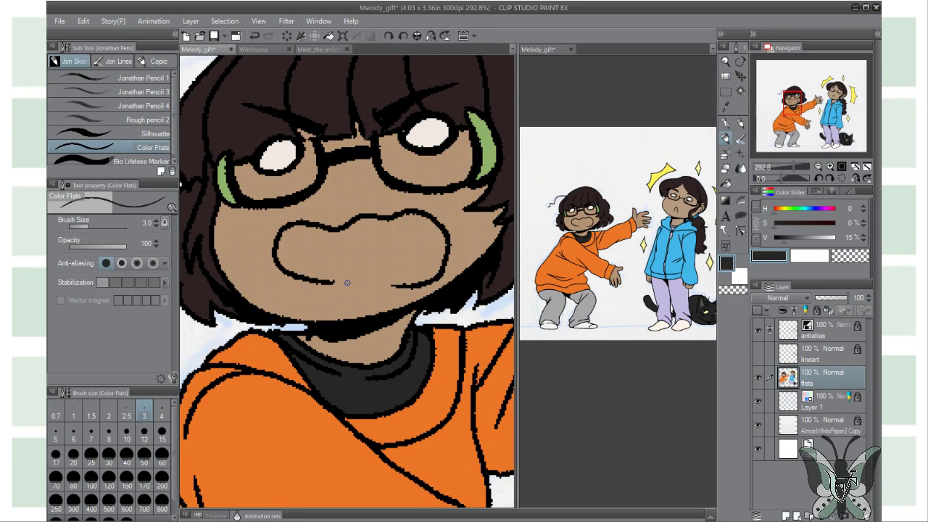
{"action": "key", "text": "x"}
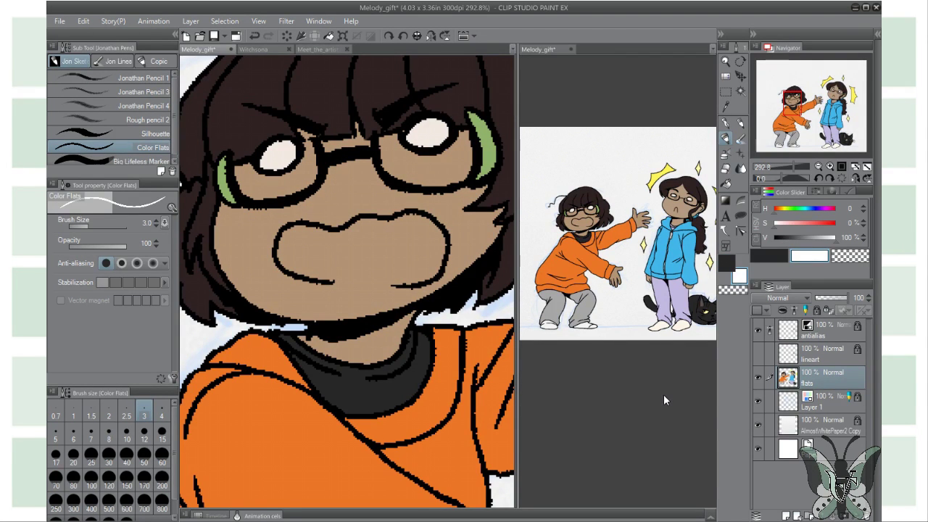
{"action": "left_click", "coordinate": [817, 192]}
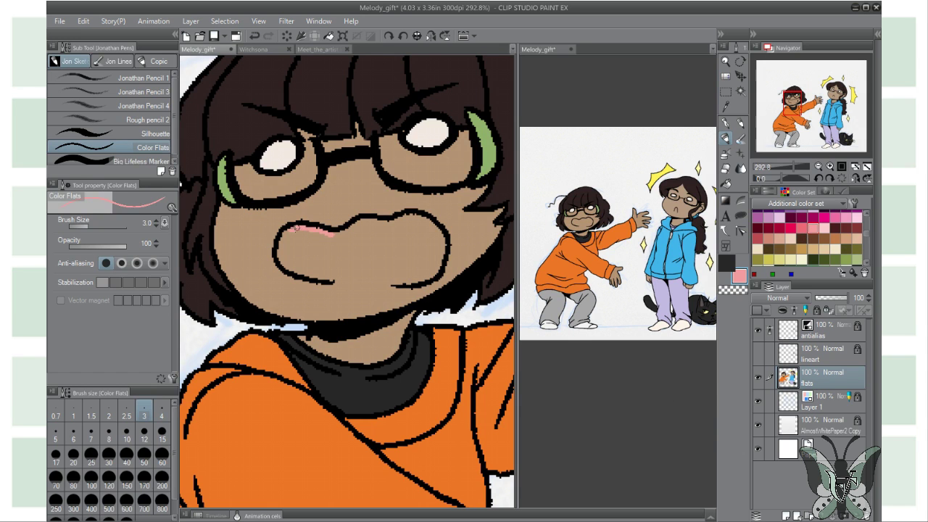
Try to select the inside of the crouching figure's mouth and fill it with pink.
{"action": "key", "text": "w"}
{"action": "left_click", "coordinate": [303, 259]}
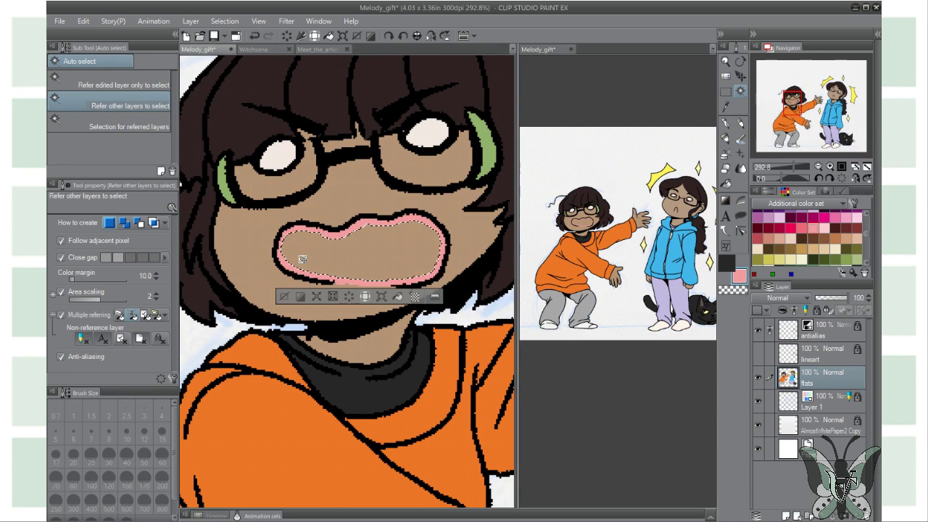
{"action": "left_click", "coordinate": [154, 295]}
{"action": "left_click", "coordinate": [367, 296]}
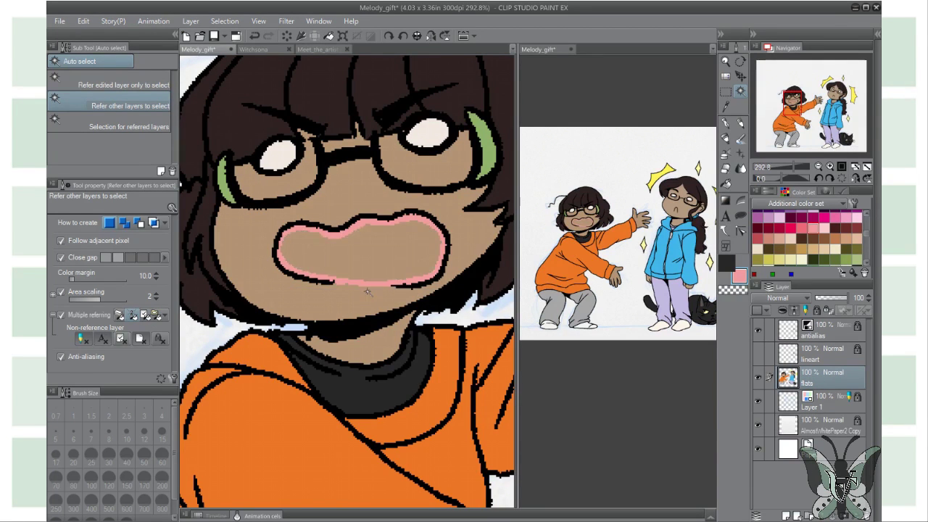
{"action": "key", "text": "g"}
{"action": "left_click", "coordinate": [369, 252]}
{"action": "key", "text": "ctrl+z"}
{"action": "left_click", "coordinate": [322, 254]}
{"action": "key", "text": "ctrl+z"}
Adjust the Fill tool's gap closing and color margin, and fill the inside of the crouching figure's mouth with pink.
{"action": "left_click", "coordinate": [61, 239]}
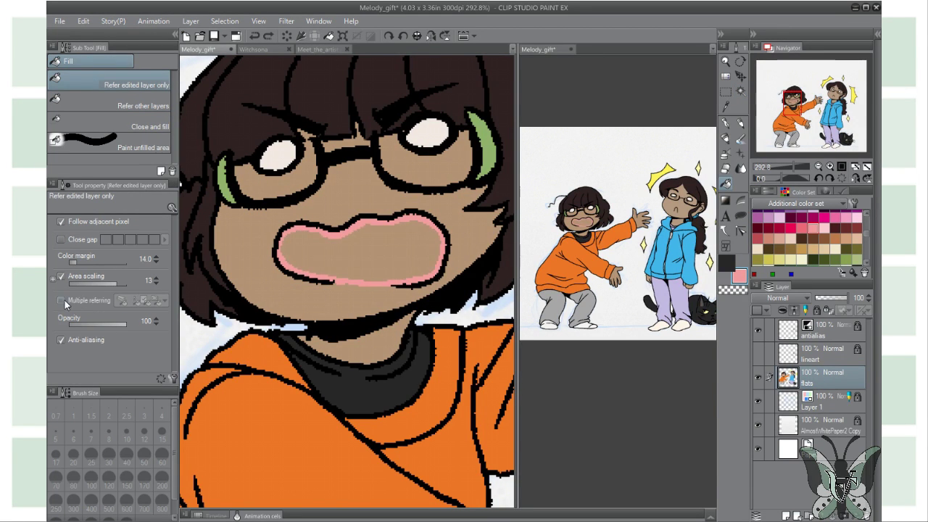
{"action": "left_click", "coordinate": [156, 261]}
{"action": "left_click", "coordinate": [156, 260]}
{"action": "left_click", "coordinate": [61, 239]}
{"action": "left_click", "coordinate": [362, 254]}
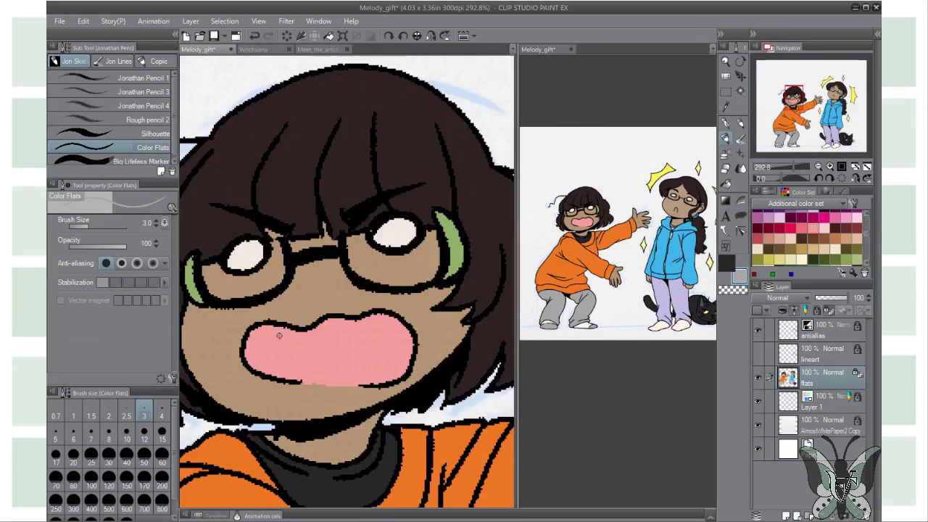
Add a layer named shade above the flats, set it to Multiply, and choose a medium purple.
{"action": "left_click_drag", "start_coordinate": [337, 362], "coordinate": [338, 315]}
{"action": "scroll", "coordinate": [251, 393], "scroll_direction": "down", "scroll_amount": 5}
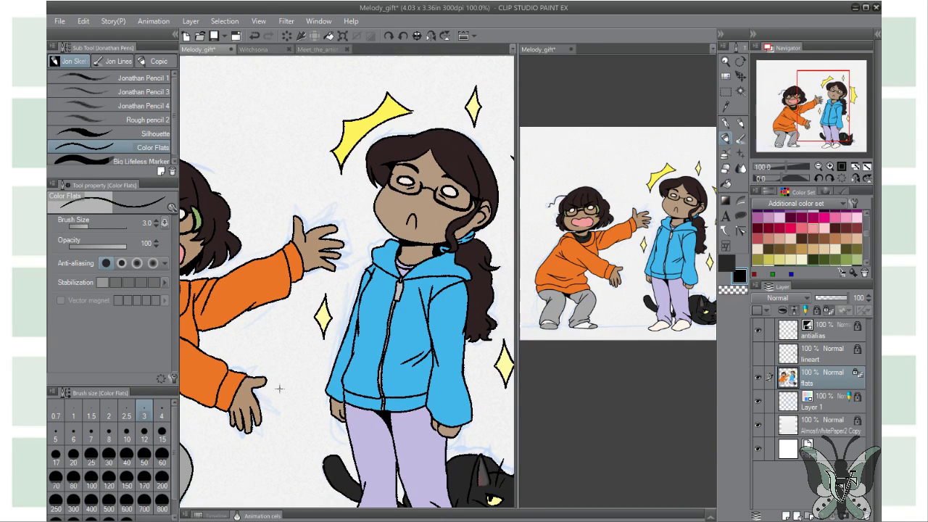
{"action": "left_click", "coordinate": [833, 402]}
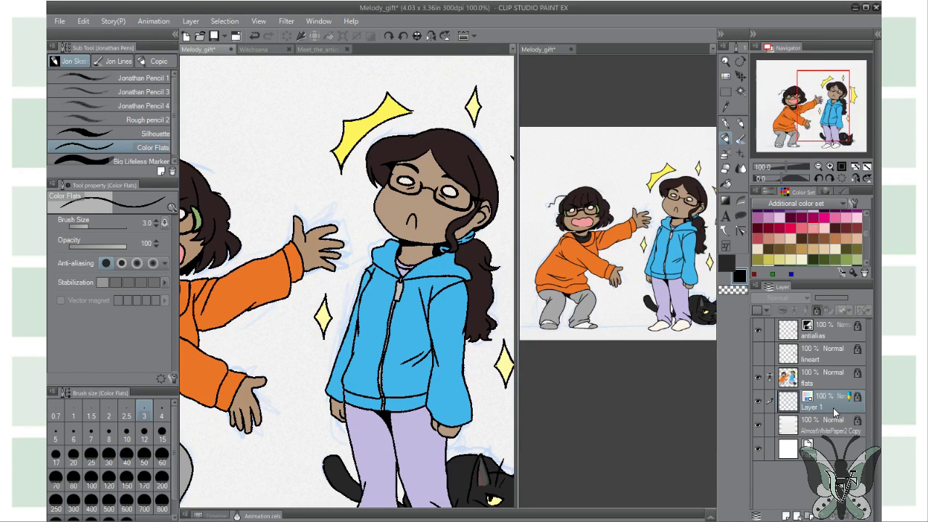
{"action": "key", "text": "ctrl+shift+n"}
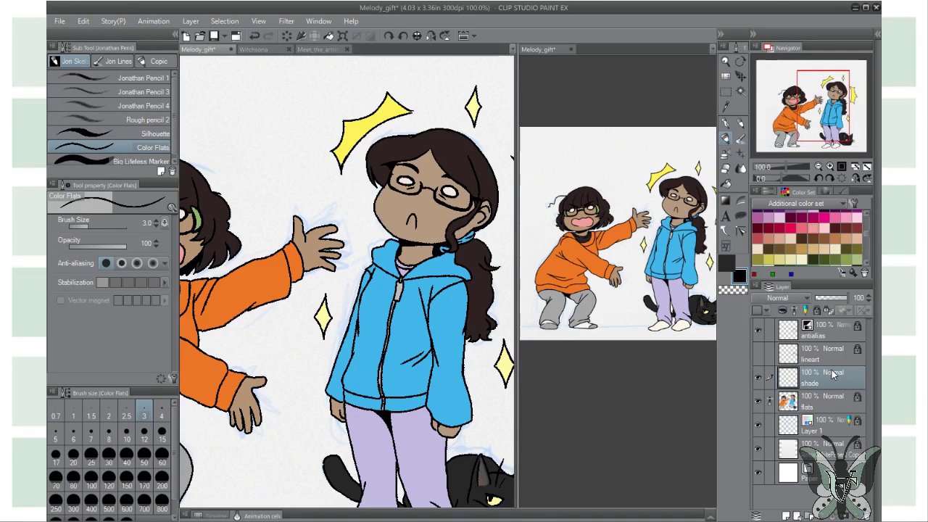
{"action": "scroll", "coordinate": [801, 228], "scroll_direction": "up", "scroll_amount": 3}
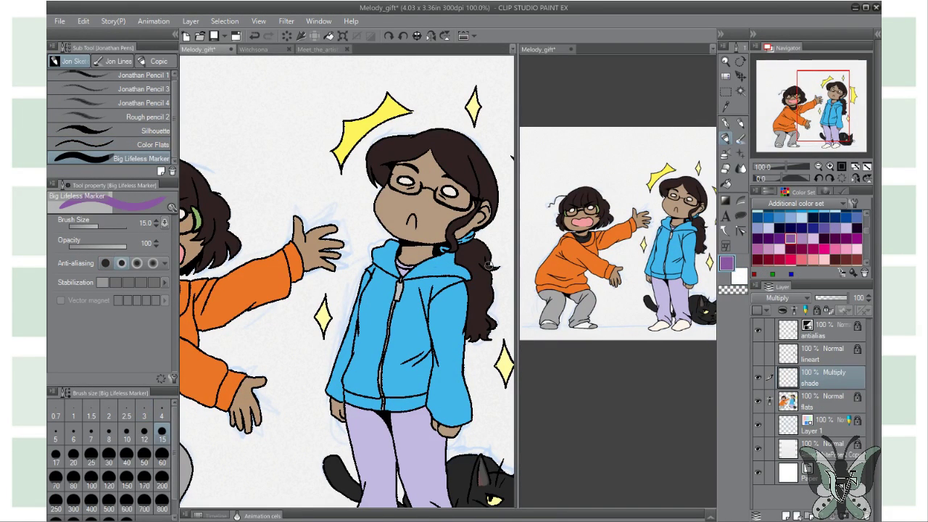
Set the shade layer's opacity to 80% and try purple shadows under the standing figure's chin with the Turnip pen.
{"action": "key", "text": "p"}
{"action": "scroll", "coordinate": [443, 229], "scroll_direction": "up", "scroll_amount": 4}
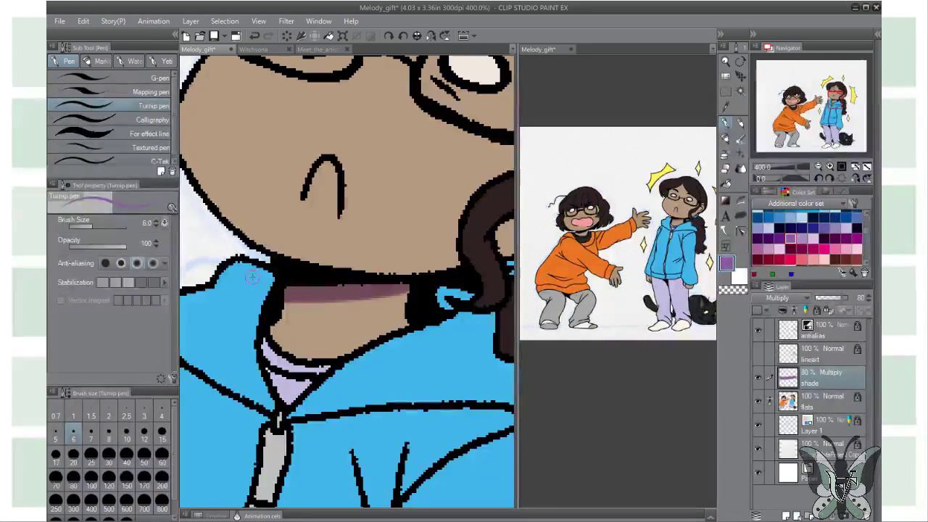
{"action": "scroll", "coordinate": [315, 306], "scroll_direction": "down", "scroll_amount": 3}
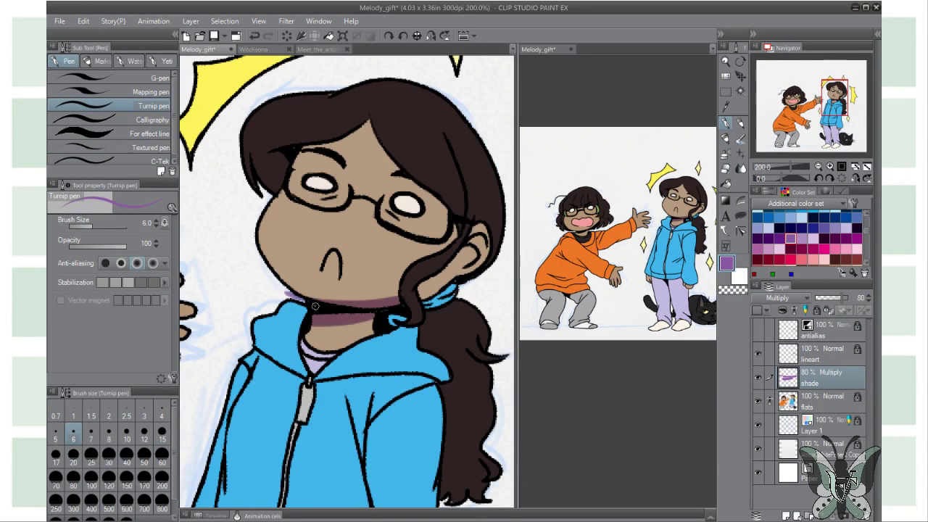
Select the skin areas and shade the standing figure's face, ear and neck in purple with the Turnip pen.
{"action": "key", "text": "w"}
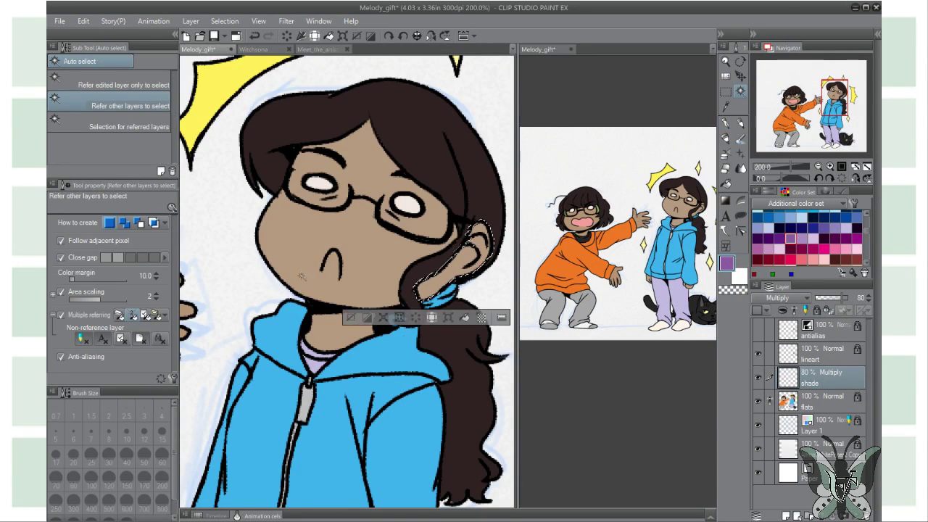
{"action": "left_click", "coordinate": [571, 203]}
{"action": "scroll", "coordinate": [580, 217], "scroll_direction": "up", "scroll_amount": 2}
{"action": "scroll", "coordinate": [580, 218], "scroll_direction": "down", "scroll_amount": 2}
{"action": "mouse_move", "coordinate": [323, 270]}
{"action": "left_mouse_down"}
{"action": "mouse_move", "coordinate": [425, 306]}
{"action": "mouse_move", "coordinate": [164, 485]}
{"action": "left_mouse_up"}
{"action": "key", "text": "p"}
{"action": "left_click_drag", "start_coordinate": [464, 239], "coordinate": [450, 304]}
{"action": "left_click_drag", "start_coordinate": [456, 217], "coordinate": [428, 268]}
{"action": "left_click_drag", "start_coordinate": [297, 176], "coordinate": [394, 208]}
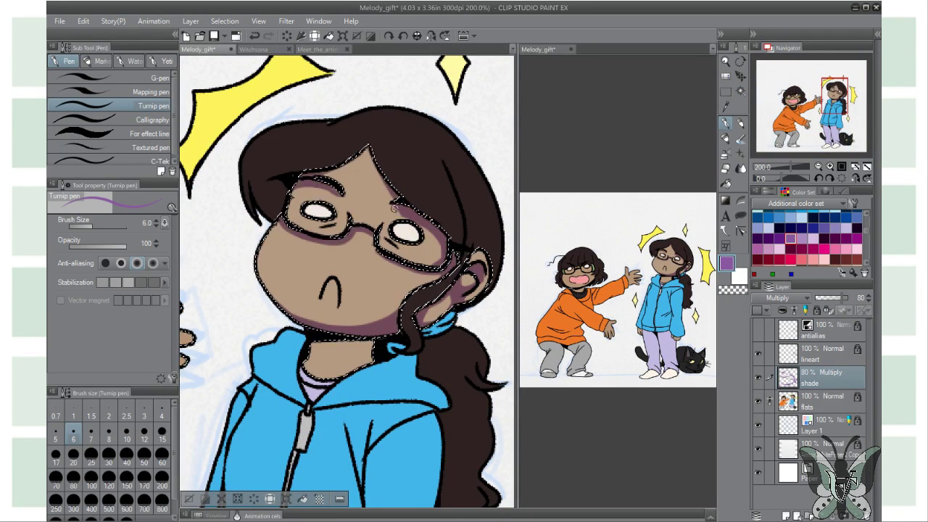
Shade the crouching figure's hand, face and neck in purple within the skin selection.
{"action": "mouse_move", "coordinate": [258, 228]}
{"action": "left_mouse_down"}
{"action": "mouse_move", "coordinate": [275, 87]}
{"action": "mouse_move", "coordinate": [406, 319]}
{"action": "mouse_move", "coordinate": [349, 219]}
{"action": "mouse_move", "coordinate": [345, 230]}
{"action": "left_mouse_up"}
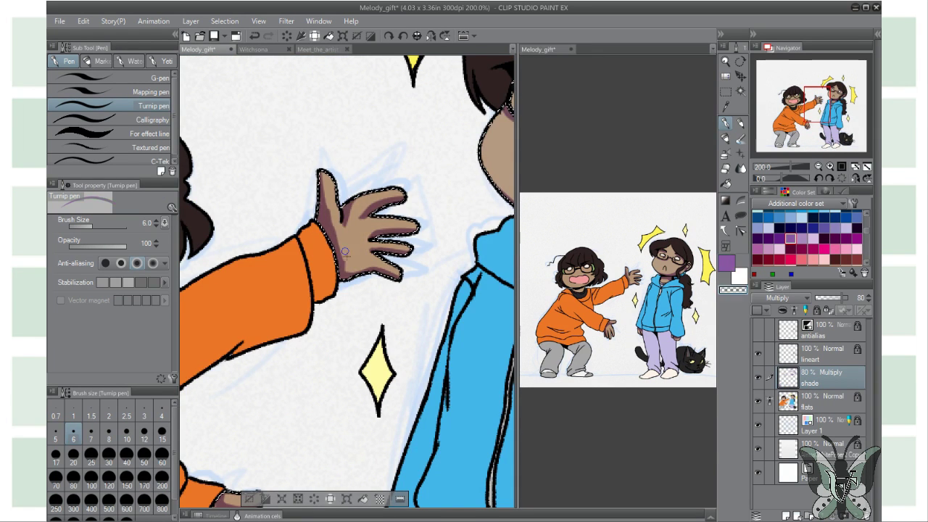
{"action": "left_click_drag", "start_coordinate": [257, 241], "coordinate": [197, 304]}
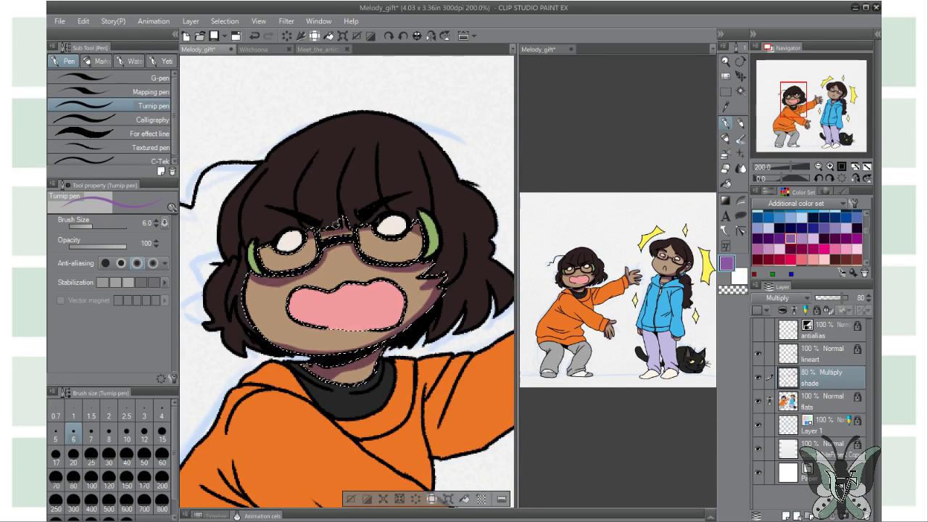
{"action": "left_click_drag", "start_coordinate": [370, 397], "coordinate": [325, 386]}
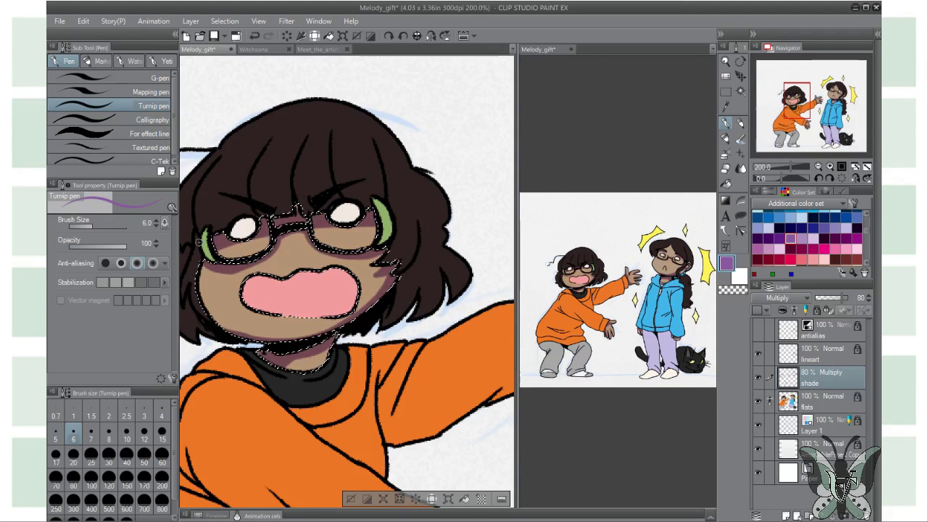
{"action": "left_click_drag", "start_coordinate": [341, 290], "coordinate": [340, 325]}
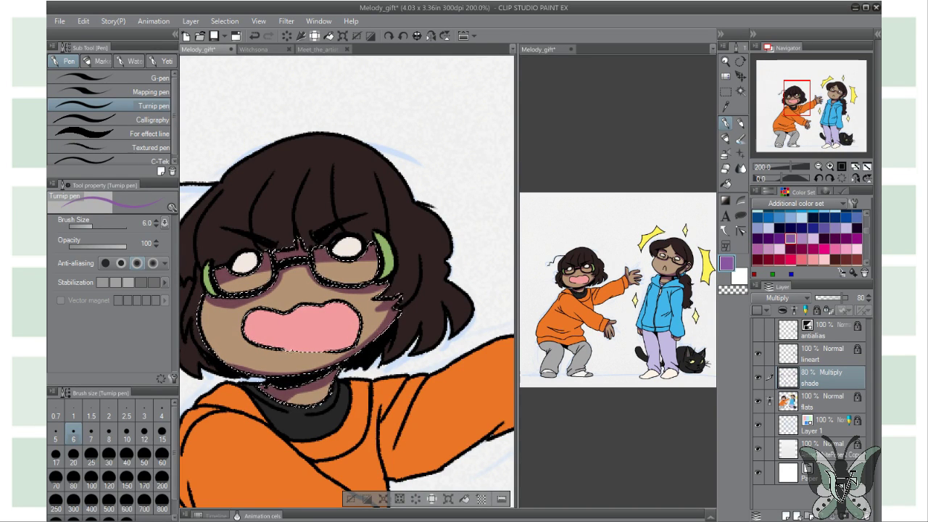
Select the crouching figure's hair, paint purple shadows along its strands and edges, and save the file.
{"action": "key", "text": "w"}
{"action": "left_click", "coordinate": [341, 218]}
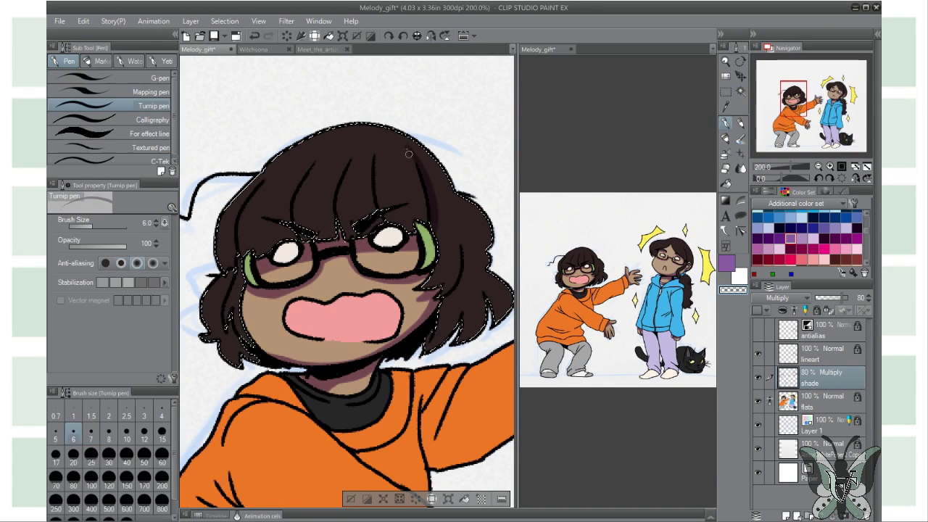
{"action": "key", "text": "g"}
{"action": "key", "text": "p"}
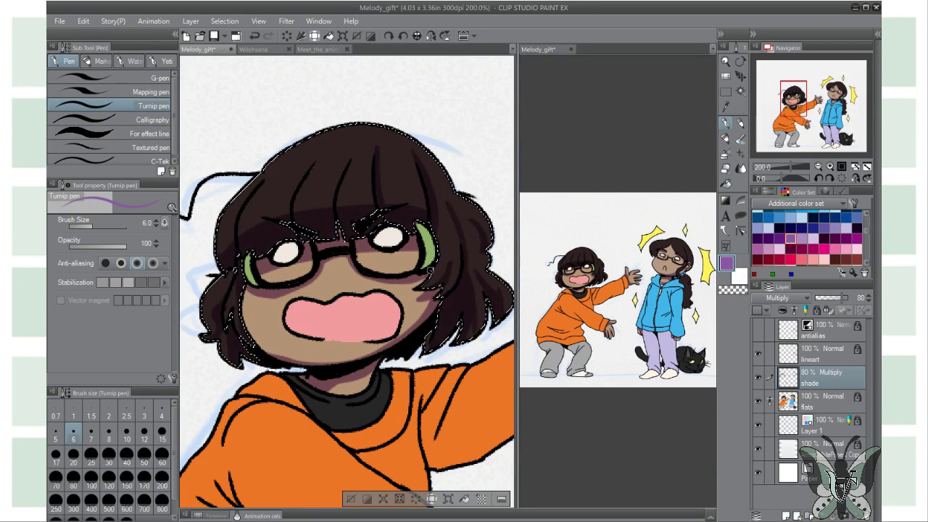
{"action": "key", "text": "ctrl+s"}
Shade the standing figure's hair and ponytail in purple, undoing a stray stroke on the ponytail.
{"action": "scroll", "coordinate": [346, 290], "scroll_direction": "right", "scroll_amount": 10}
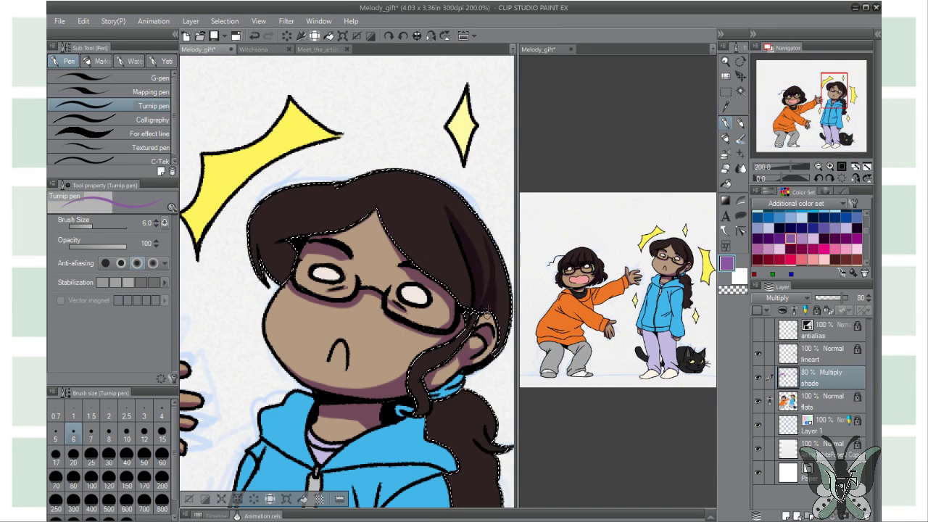
{"action": "left_click_drag", "start_coordinate": [241, 233], "coordinate": [270, 243]}
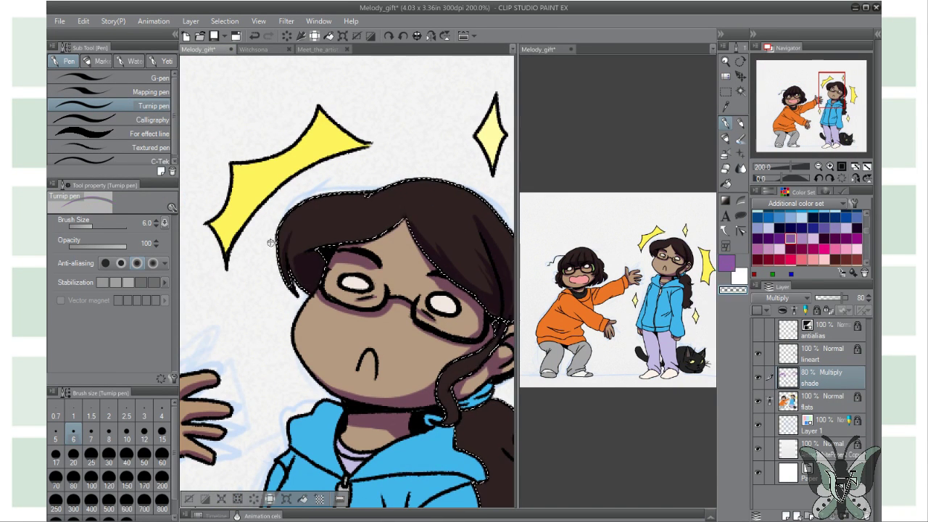
{"action": "scroll", "coordinate": [361, 192], "scroll_direction": "down", "scroll_amount": 6}
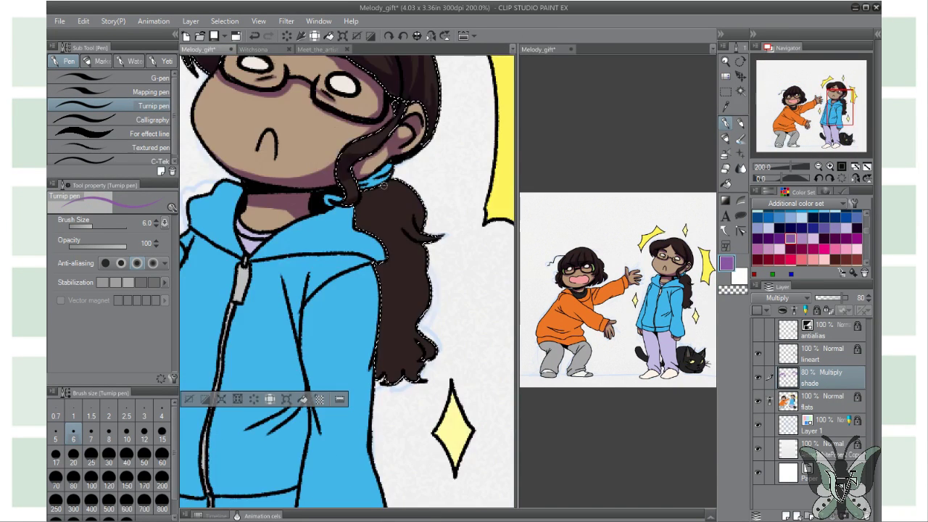
{"action": "scroll", "coordinate": [430, 209], "scroll_direction": "down", "scroll_amount": 3}
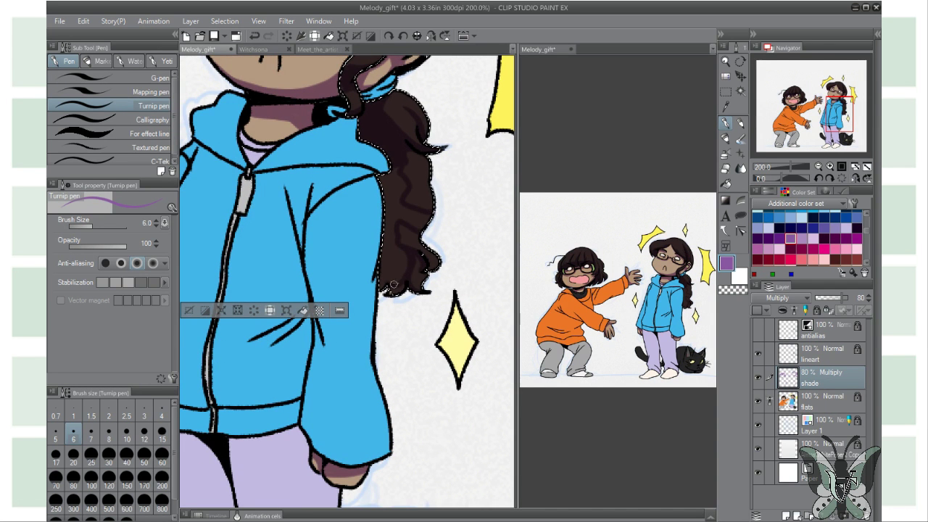
{"action": "left_click_drag", "start_coordinate": [393, 285], "coordinate": [388, 171]}
{"action": "key", "text": "ctrl+z"}
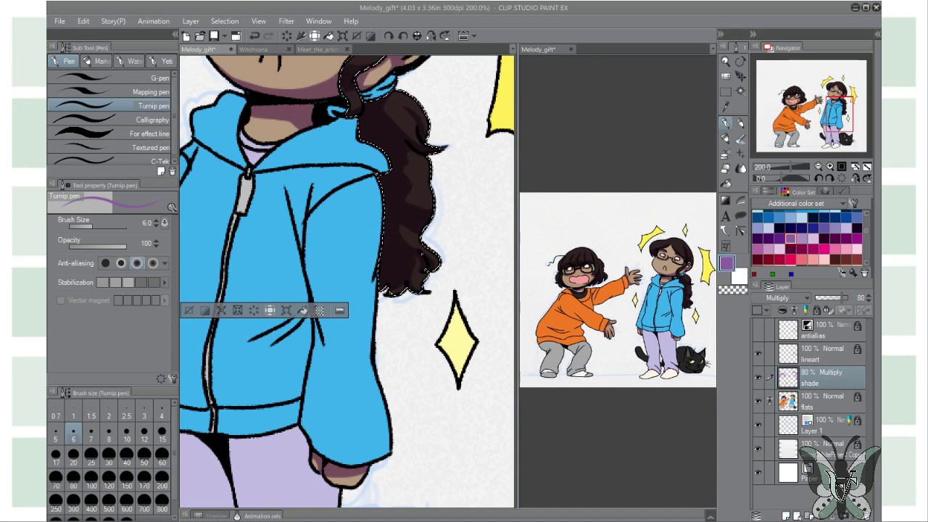
Select the standing figure's blue hoodie and shade its hood, chest, side folds and hem in purple with the Turnip pen.
{"action": "scroll", "coordinate": [348, 282], "scroll_direction": "left", "scroll_amount": 5}
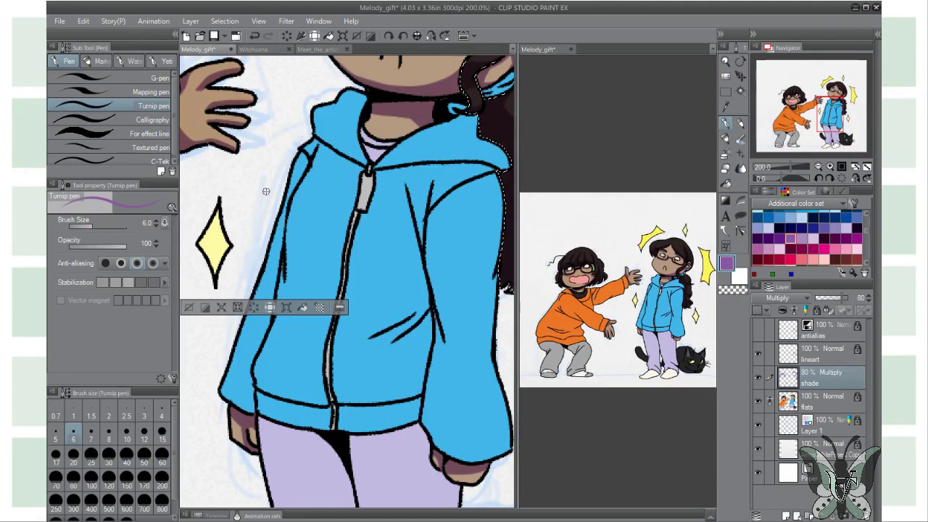
{"action": "key", "text": "w"}
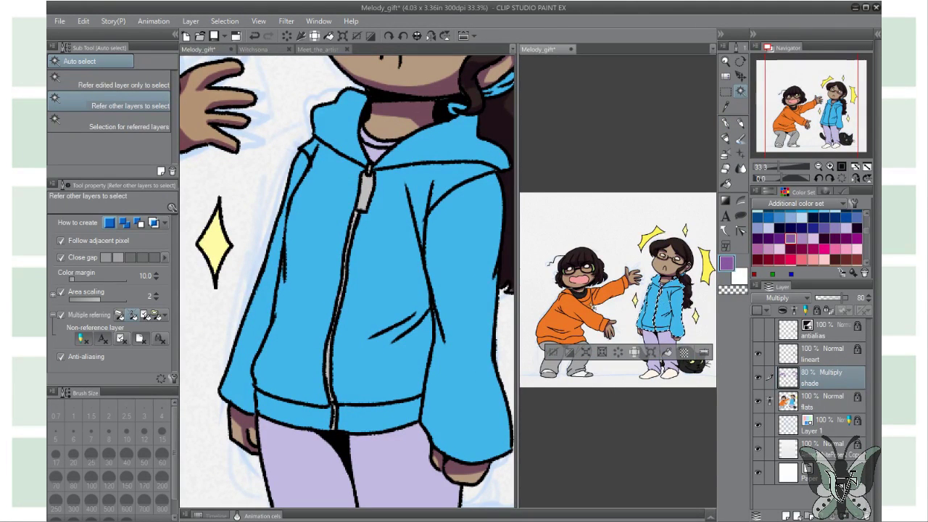
{"action": "left_click", "coordinate": [468, 254]}
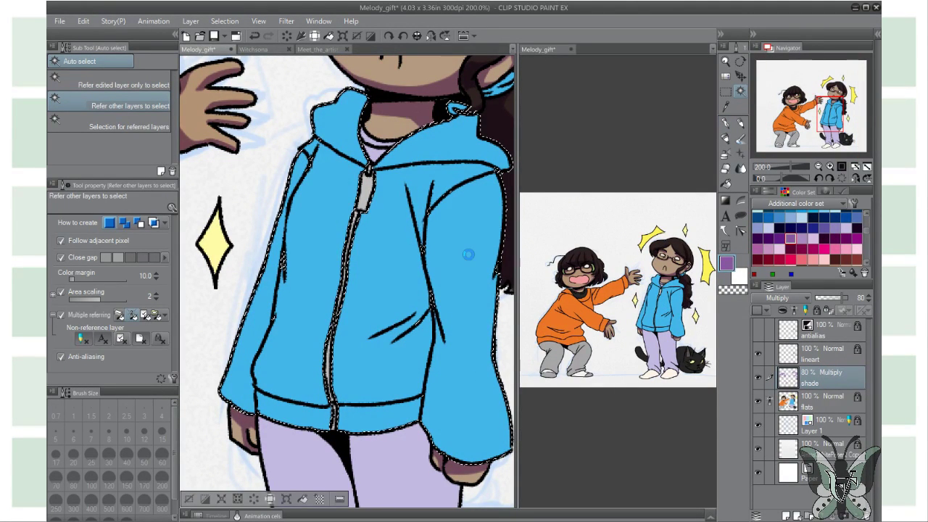
{"action": "key", "text": "p"}
{"action": "left_click_drag", "start_coordinate": [426, 319], "coordinate": [404, 262]}
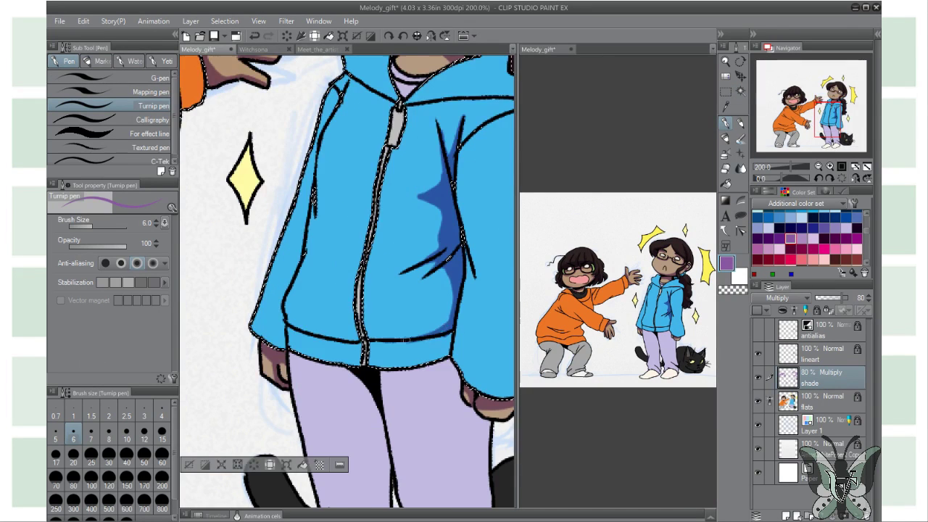
{"action": "left_click_drag", "start_coordinate": [392, 246], "coordinate": [290, 334]}
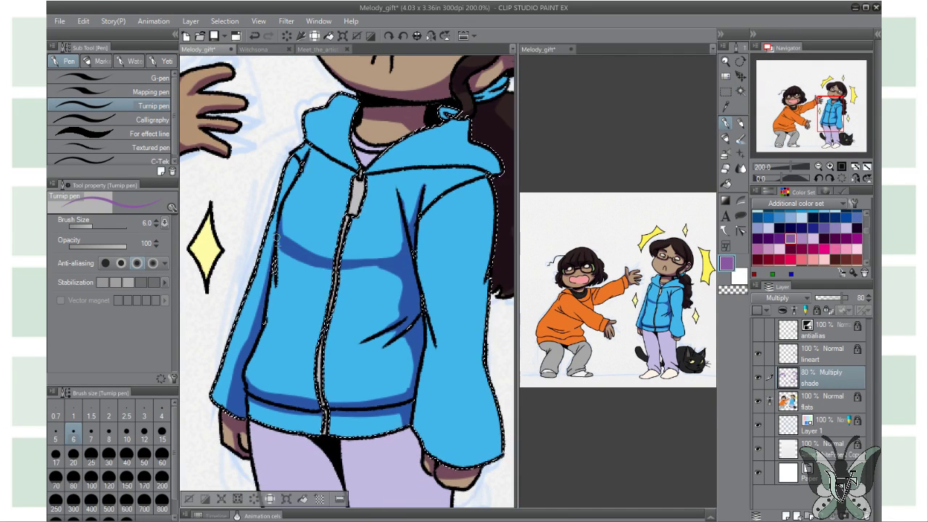
{"action": "left_click_drag", "start_coordinate": [275, 232], "coordinate": [394, 279]}
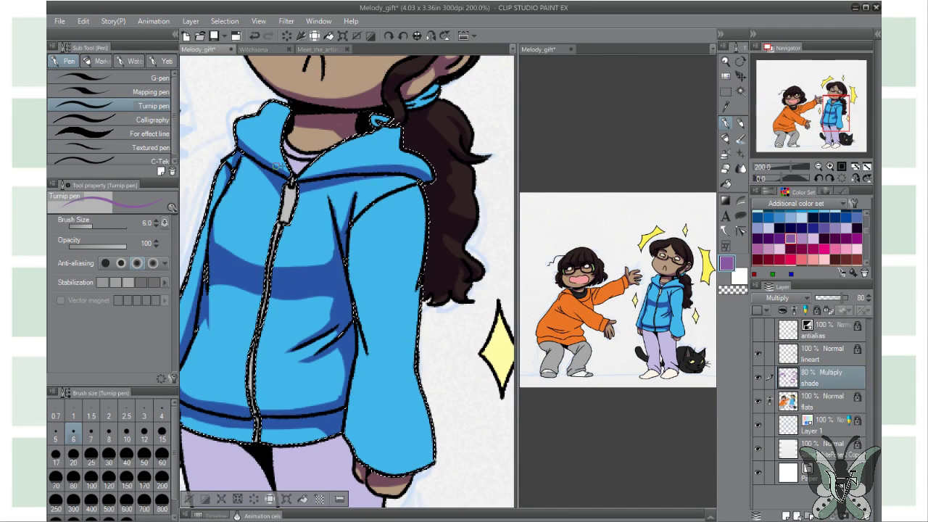
{"action": "left_click_drag", "start_coordinate": [391, 174], "coordinate": [319, 143]}
Select the standing figure's hair tie and shade it, and paint fold shadows on the hoodie sleeve beside the ponytail.
{"action": "key", "text": "w"}
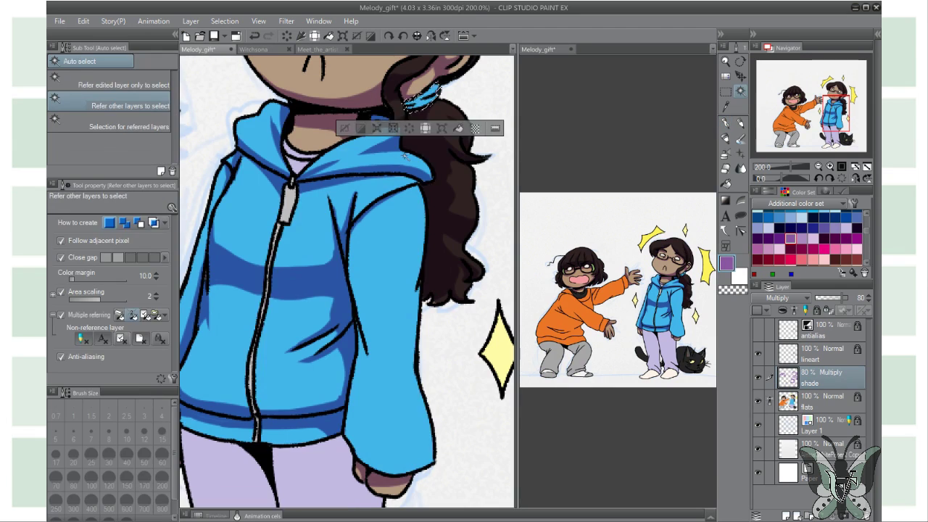
{"action": "key", "text": "p"}
{"action": "scroll", "coordinate": [341, 203], "scroll_direction": "down", "scroll_amount": 3}
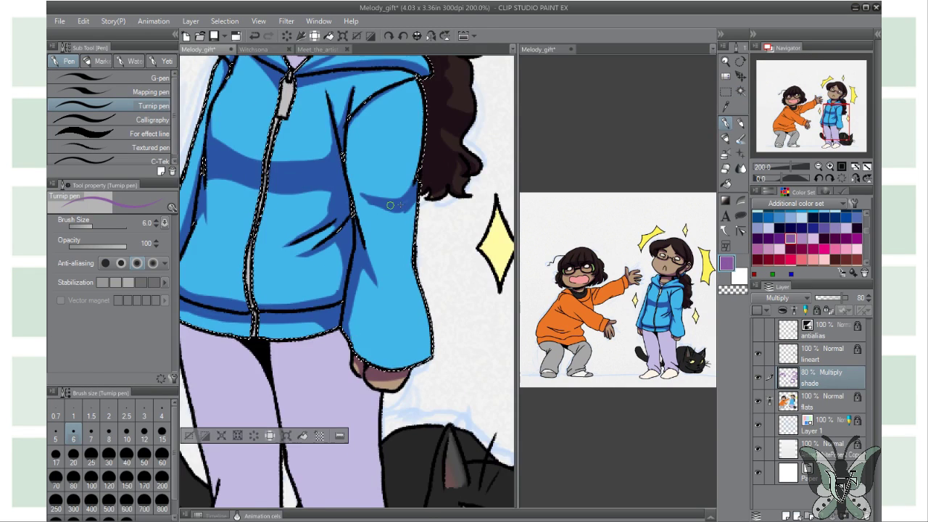
{"action": "scroll", "coordinate": [315, 256], "scroll_direction": "down", "scroll_amount": 2}
{"action": "scroll", "coordinate": [314, 255], "scroll_direction": "up", "scroll_amount": 2}
Shade the cuffs, underarm and sleeve folds of the crouching figure's orange sweater.
{"action": "scroll", "coordinate": [256, 263], "scroll_direction": "left", "scroll_amount": 6}
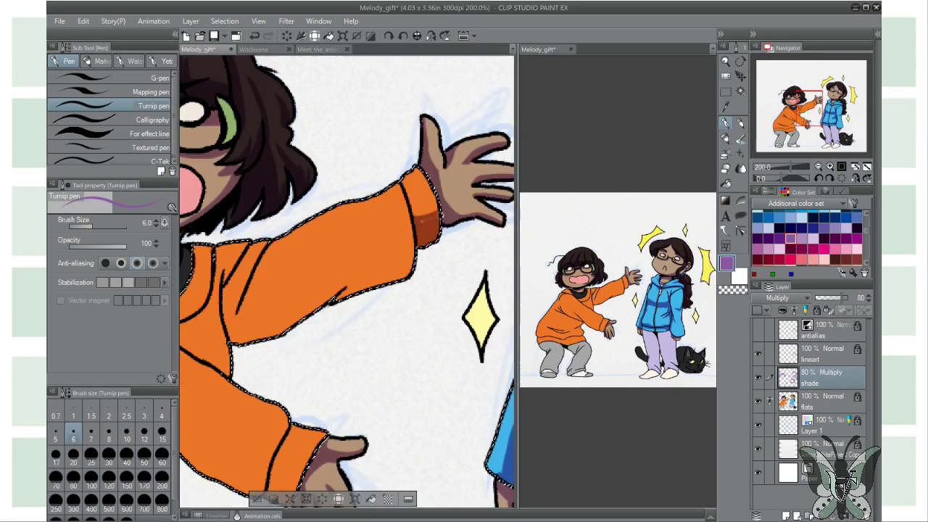
{"action": "scroll", "coordinate": [368, 248], "scroll_direction": "down", "scroll_amount": 3}
{"action": "mouse_move", "coordinate": [367, 247]}
{"action": "left_mouse_down"}
{"action": "mouse_move", "coordinate": [327, 163]}
{"action": "mouse_move", "coordinate": [313, 214]}
{"action": "left_mouse_up"}
{"action": "scroll", "coordinate": [314, 214], "scroll_direction": "down", "scroll_amount": 2}
{"action": "scroll", "coordinate": [296, 212], "scroll_direction": "left", "scroll_amount": 3}
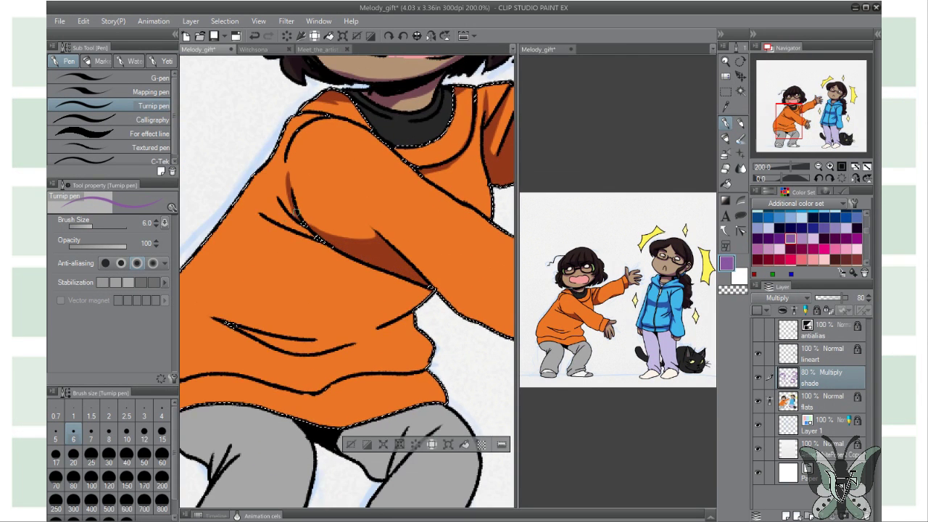
Shade the belly folds, waist and hem of the crouching figure's orange sweater.
{"action": "scroll", "coordinate": [267, 146], "scroll_direction": "down", "scroll_amount": 2}
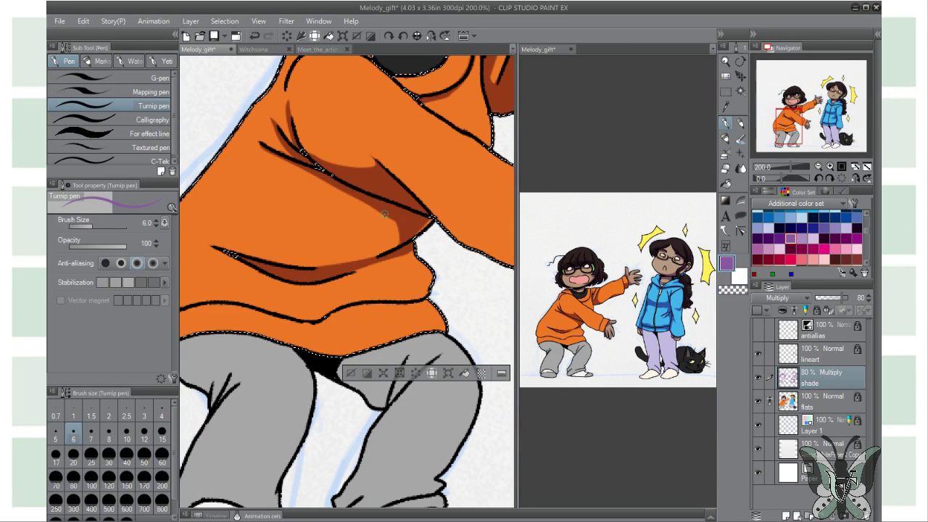
{"action": "left_click_drag", "start_coordinate": [385, 214], "coordinate": [323, 187]}
{"action": "scroll", "coordinate": [327, 232], "scroll_direction": "left", "scroll_amount": 2}
{"action": "scroll", "coordinate": [318, 247], "scroll_direction": "down", "scroll_amount": 2}
{"action": "left_click_drag", "start_coordinate": [392, 268], "coordinate": [341, 290]}
{"action": "left_click_drag", "start_coordinate": [369, 232], "coordinate": [253, 250]}
{"action": "scroll", "coordinate": [304, 246], "scroll_direction": "up", "scroll_amount": 2}
{"action": "scroll", "coordinate": [217, 248], "scroll_direction": "right", "scroll_amount": 1}
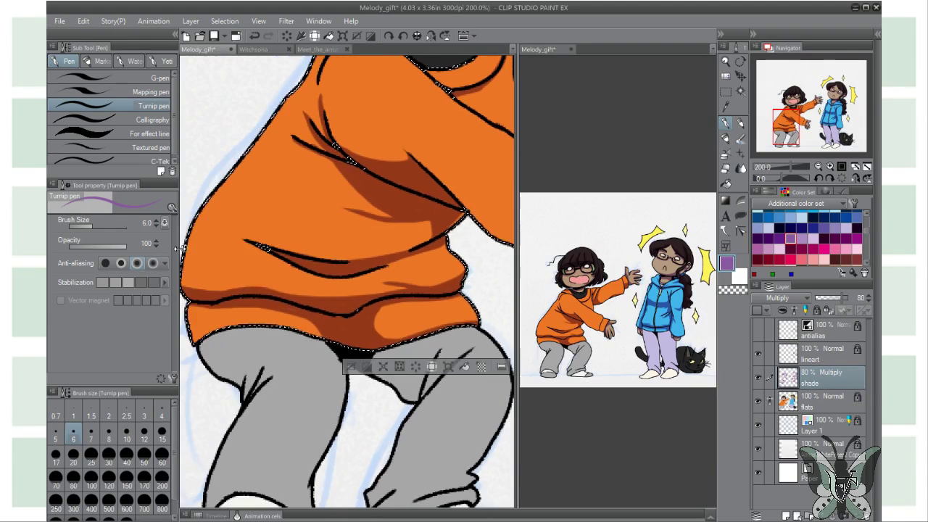
{"action": "scroll", "coordinate": [348, 276], "scroll_direction": "up", "scroll_amount": 6}
{"action": "scroll", "coordinate": [347, 276], "scroll_direction": "right", "scroll_amount": 3}
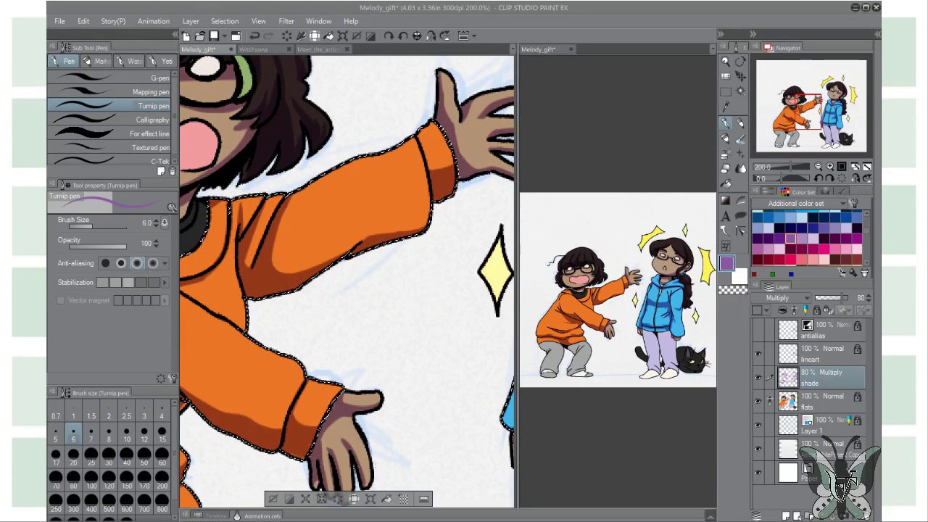
Select the crouching figure's black collar, both figures' trousers and the standing figure's undershirt, and shade the undershirt's neckline.
{"action": "scroll", "coordinate": [314, 257], "scroll_direction": "up", "scroll_amount": 4}
{"action": "scroll", "coordinate": [314, 256], "scroll_direction": "left", "scroll_amount": 4}
{"action": "scroll", "coordinate": [313, 257], "scroll_direction": "down", "scroll_amount": 4}
{"action": "scroll", "coordinate": [314, 257], "scroll_direction": "up", "scroll_amount": 4}
{"action": "key", "text": "w"}
{"action": "left_click", "coordinate": [341, 308]}
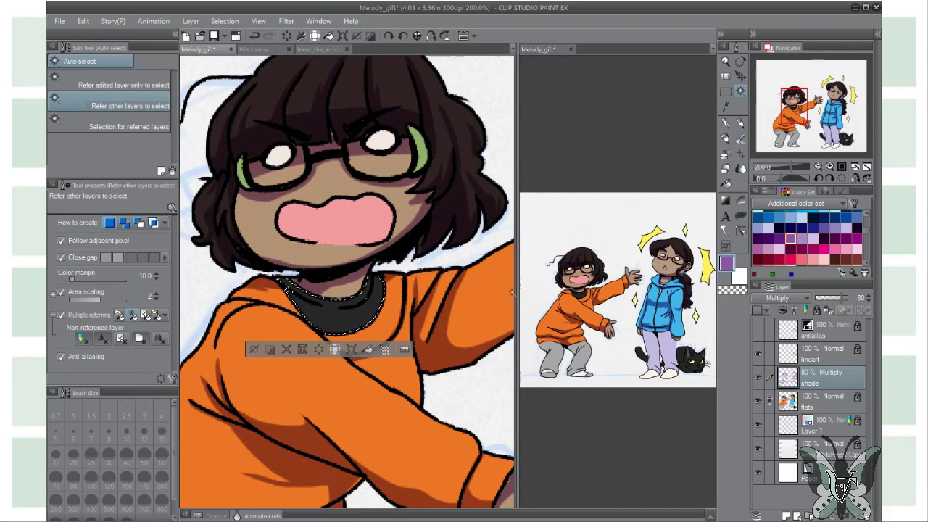
{"action": "scroll", "coordinate": [348, 275], "scroll_direction": "right", "scroll_amount": 5}
{"action": "scroll", "coordinate": [348, 275], "scroll_direction": "down", "scroll_amount": 6}
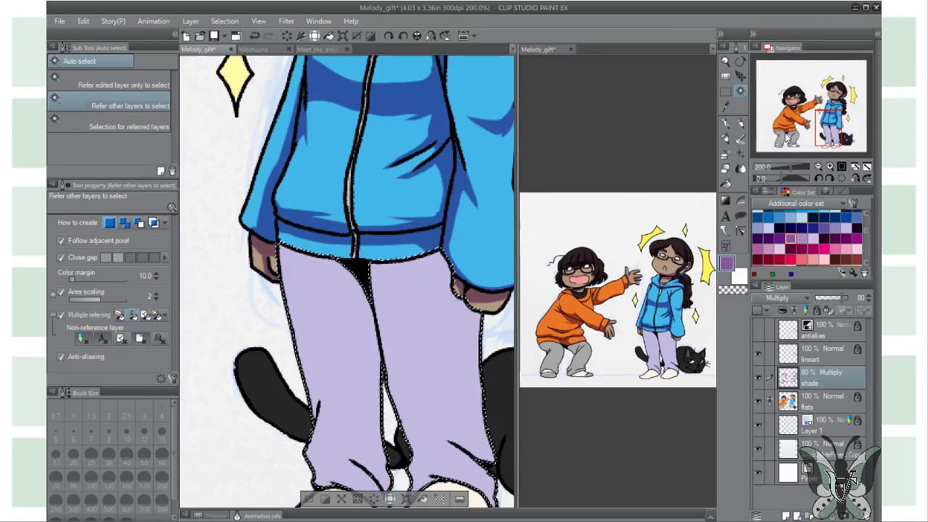
{"action": "scroll", "coordinate": [348, 275], "scroll_direction": "left", "scroll_amount": 5}
{"action": "left_click", "coordinate": [276, 326]}
{"action": "left_click", "coordinate": [418, 283]}
{"action": "left_click_drag", "start_coordinate": [786, 132], "coordinate": [833, 96]}
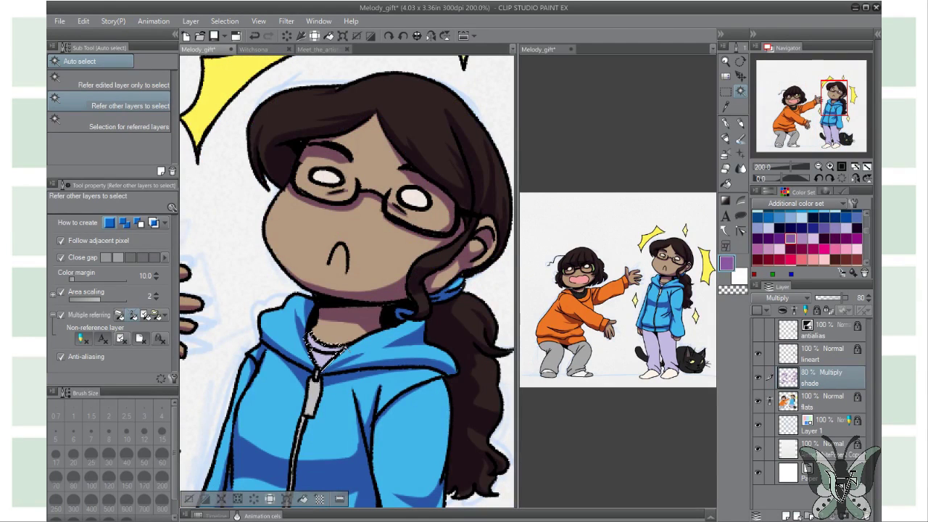
{"action": "key", "text": "p"}
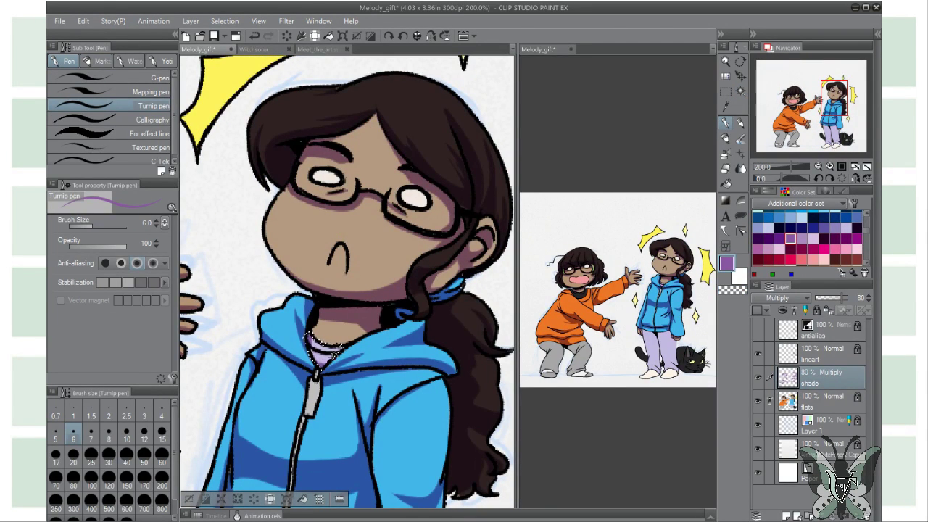
Set the brush size to 8 and shade the inner side, knee and hem folds of the standing figure's trouser leg farther from the cat's head.
{"action": "scroll", "coordinate": [307, 259], "scroll_direction": "down", "scroll_amount": 5}
{"action": "key", "text": "bracketright"}
{"action": "key", "text": "bracketright"}
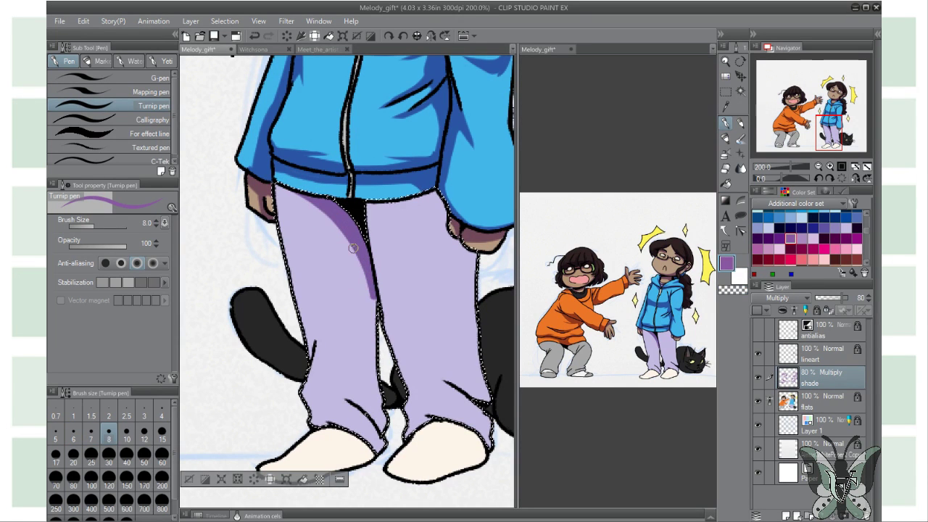
{"action": "left_click_drag", "start_coordinate": [335, 207], "coordinate": [352, 344]}
{"action": "left_click_drag", "start_coordinate": [357, 310], "coordinate": [316, 388]}
{"action": "key", "text": "c"}
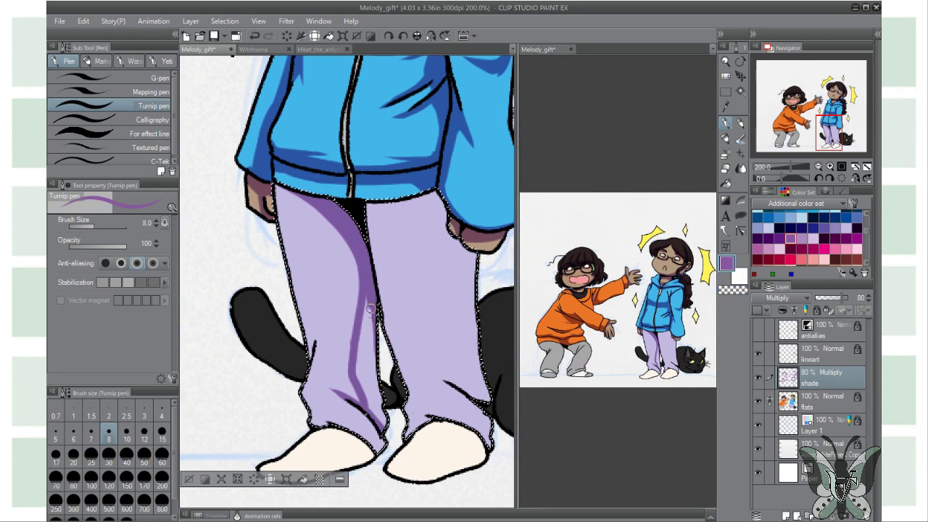
{"action": "mouse_move", "coordinate": [377, 232]}
{"action": "left_mouse_down"}
{"action": "mouse_move", "coordinate": [345, 196]}
{"action": "mouse_move", "coordinate": [278, 255]}
{"action": "left_mouse_up"}
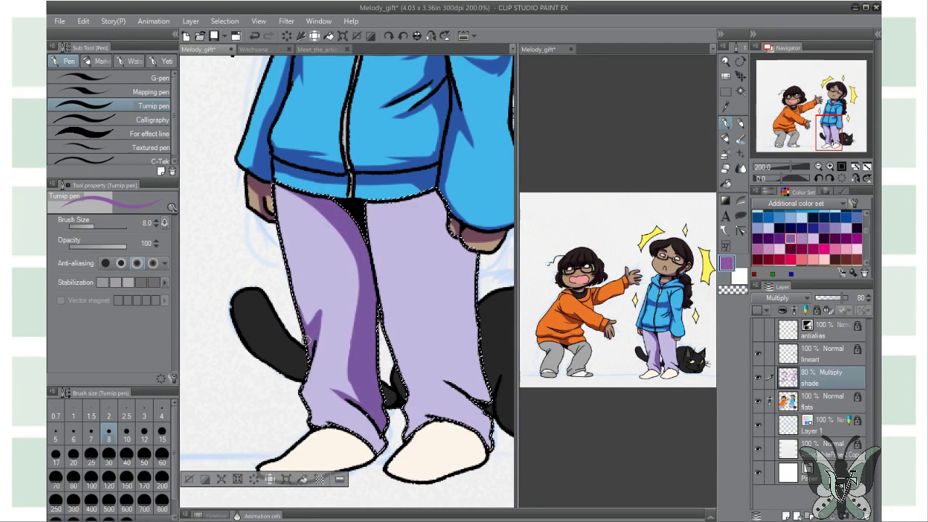
{"action": "scroll", "coordinate": [363, 321], "scroll_direction": "down", "scroll_amount": 3}
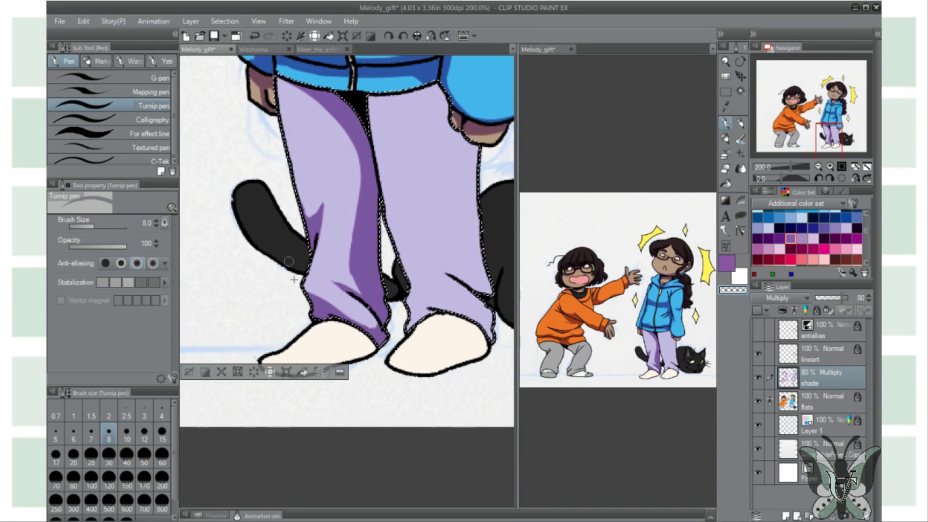
{"action": "left_click_drag", "start_coordinate": [366, 333], "coordinate": [309, 362]}
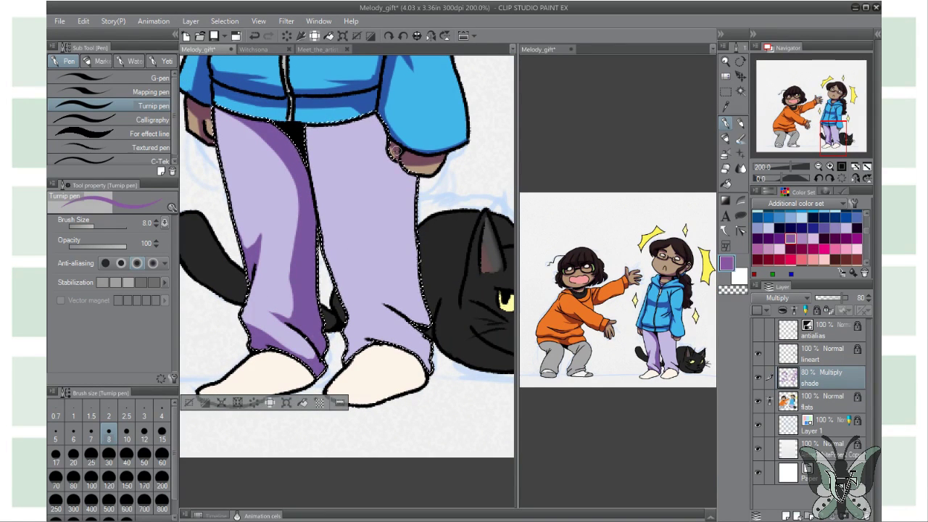
Shade the standing figure's trouser leg beside the cat's head, alternating purple and transparent strokes to refine the shadow edges.
{"action": "left_click_drag", "start_coordinate": [428, 337], "coordinate": [355, 308]}
{"action": "mouse_move", "coordinate": [432, 347]}
{"action": "left_mouse_down"}
{"action": "mouse_move", "coordinate": [386, 333]}
{"action": "mouse_move", "coordinate": [430, 436]}
{"action": "left_mouse_up"}
{"action": "key", "text": "c"}
{"action": "mouse_move", "coordinate": [322, 418]}
{"action": "left_mouse_down"}
{"action": "mouse_move", "coordinate": [449, 464]}
{"action": "mouse_move", "coordinate": [493, 435]}
{"action": "mouse_move", "coordinate": [471, 485]}
{"action": "mouse_move", "coordinate": [490, 333]}
{"action": "left_mouse_up"}
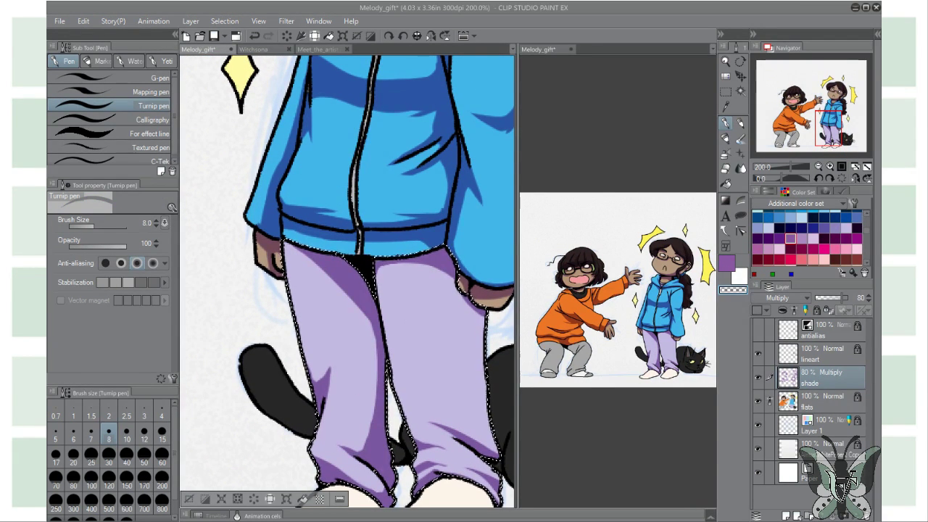
{"action": "key", "text": "c"}
{"action": "mouse_move", "coordinate": [246, 206]}
{"action": "left_mouse_down"}
{"action": "mouse_move", "coordinate": [246, 169]}
{"action": "mouse_move", "coordinate": [278, 249]}
{"action": "left_mouse_up"}
With brush size 5, shade the inner thigh and outline the lower shadows on the crouching figure's leg nearest the standing figure.
{"action": "mouse_move", "coordinate": [833, 120]}
{"action": "left_mouse_down"}
{"action": "mouse_move", "coordinate": [793, 94]}
{"action": "mouse_move", "coordinate": [787, 134]}
{"action": "left_mouse_up"}
{"action": "key", "text": "c"}
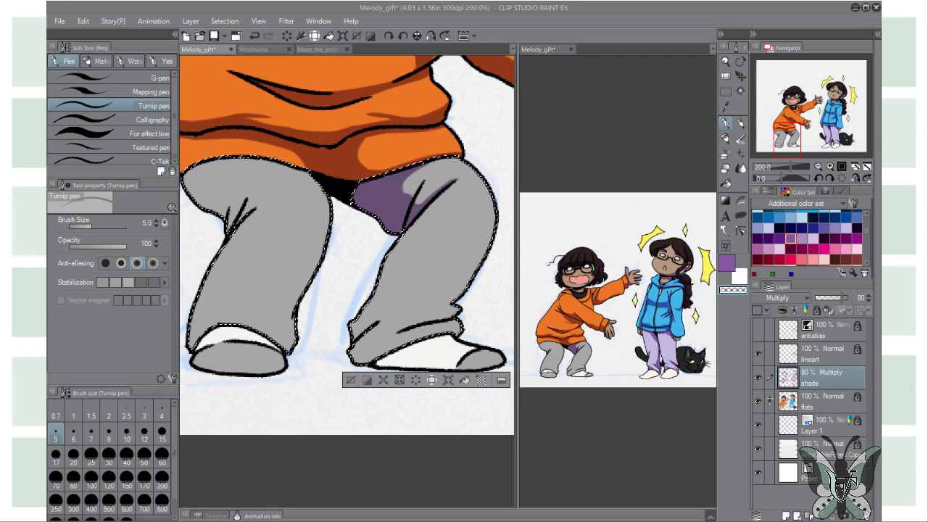
{"action": "key", "text": "c"}
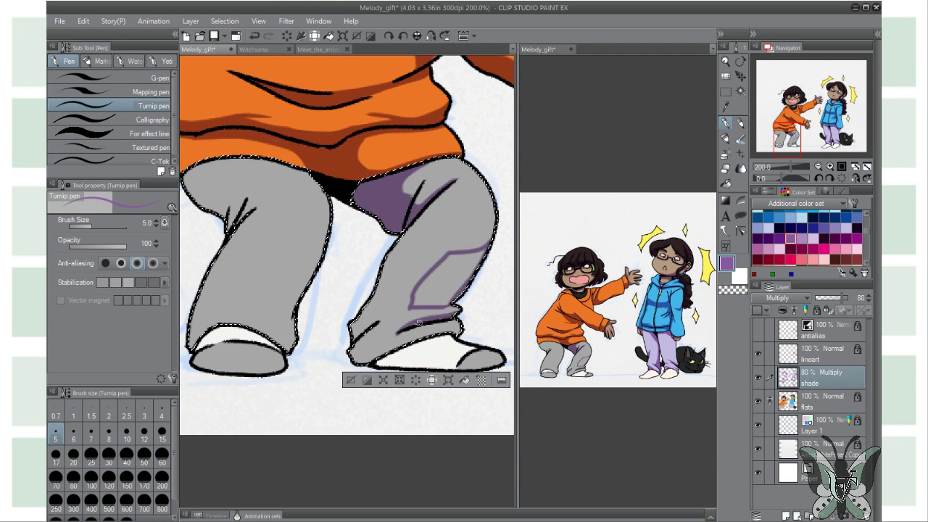
Fill the outlined leg shadows with purple using Close gap, undo a misplaced fill, and touch up the edges with the pen.
{"action": "key", "text": "g"}
{"action": "left_click", "coordinate": [388, 292]}
{"action": "left_click", "coordinate": [239, 275]}
{"action": "key", "text": "ctrl+z"}
{"action": "left_click", "coordinate": [61, 240]}
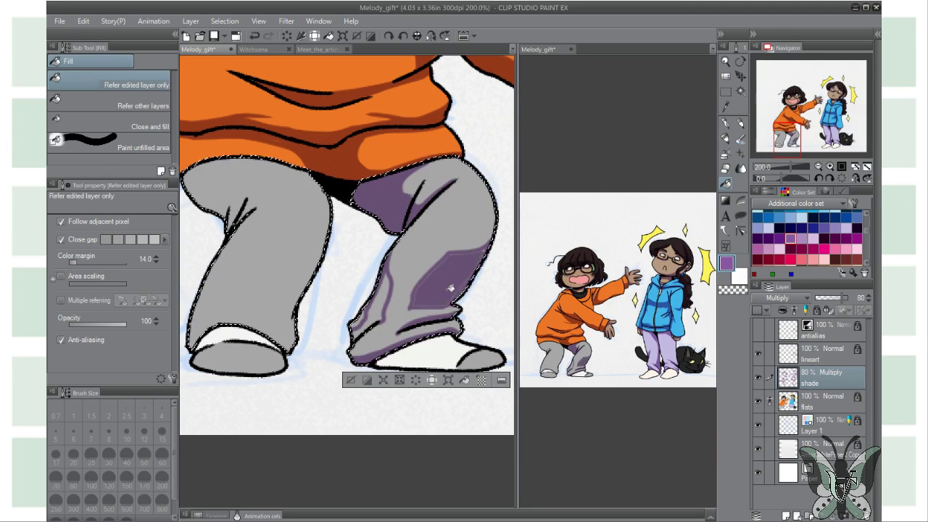
{"action": "key", "text": "p"}
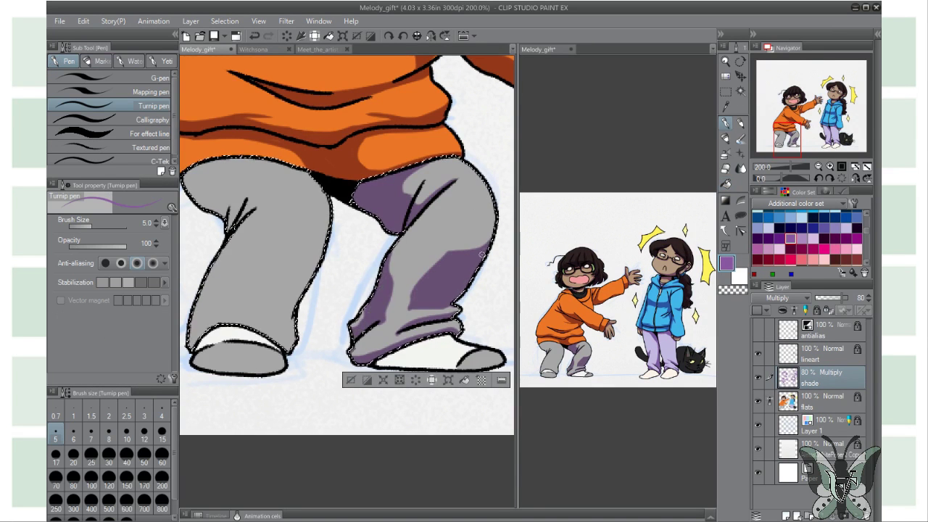
{"action": "left_click_drag", "start_coordinate": [494, 228], "coordinate": [429, 215]}
Outline and fill the shadows on the crouching figure's other grey trouser leg, refining the knee folds with the pen.
{"action": "left_click_drag", "start_coordinate": [231, 158], "coordinate": [376, 167]}
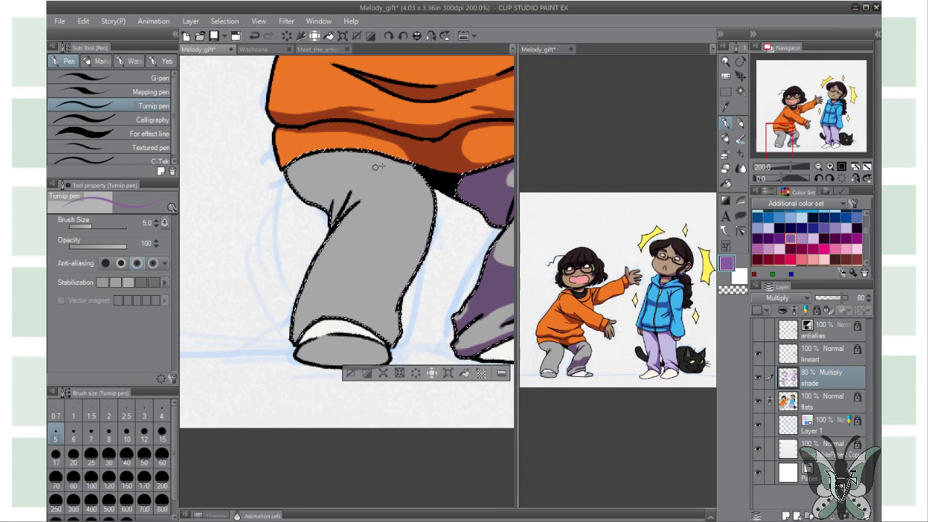
{"action": "key", "text": "g"}
{"action": "left_click", "coordinate": [316, 264]}
{"action": "key", "text": "p"}
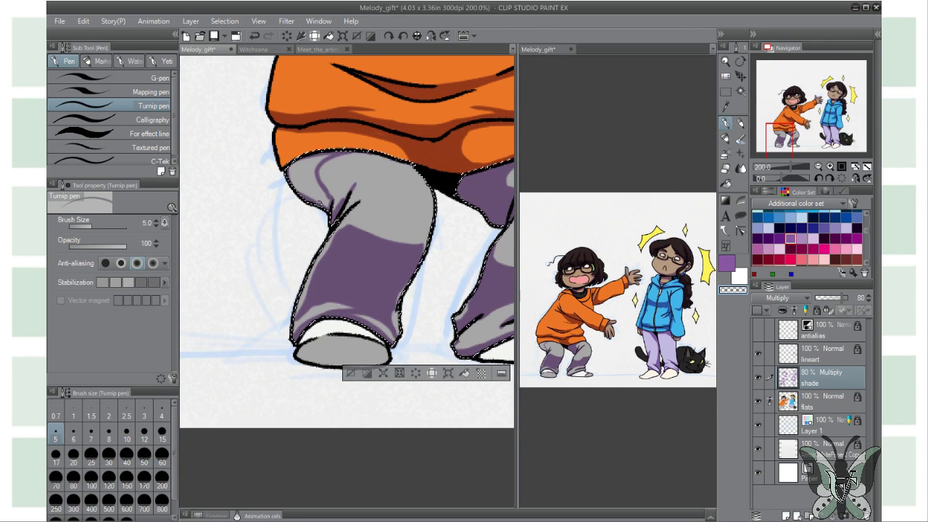
{"action": "left_click_drag", "start_coordinate": [348, 218], "coordinate": [268, 120]}
Select and shade the standing figure's hoodie zipper and shoes in purple.
{"action": "key", "text": "w"}
{"action": "left_click", "coordinate": [633, 338]}
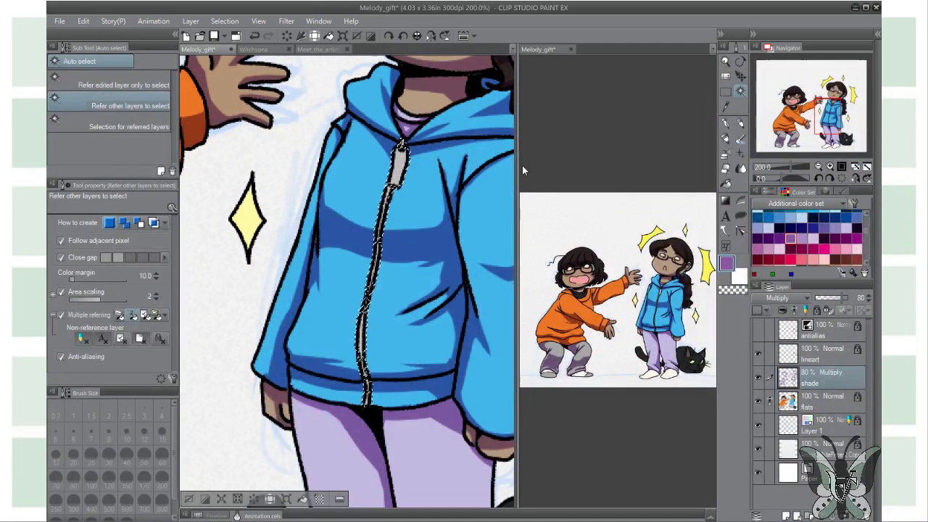
{"action": "key", "text": "p"}
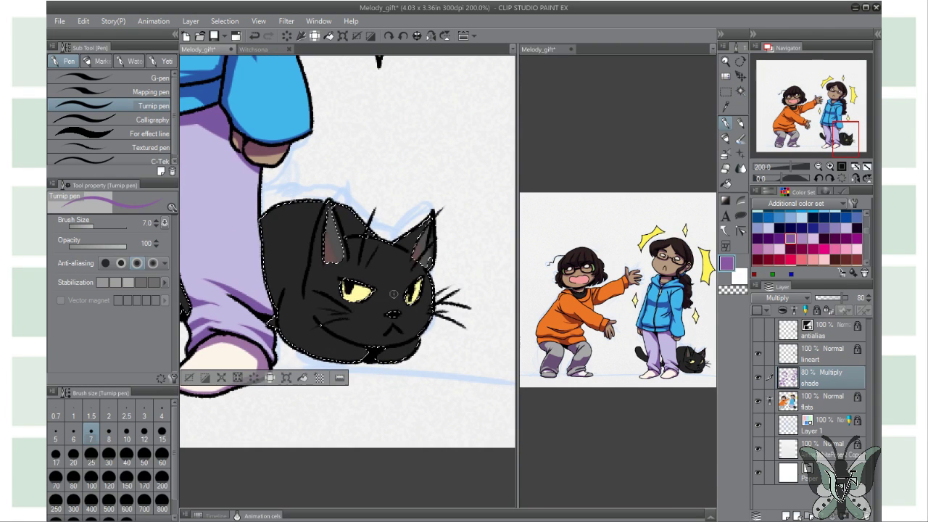
Shade the selected black cat's head, body, paws and tail in purple with the Turnip pen at size 7.
{"action": "mouse_move", "coordinate": [393, 293]}
{"action": "left_mouse_down"}
{"action": "mouse_move", "coordinate": [341, 348]}
{"action": "mouse_move", "coordinate": [283, 290]}
{"action": "mouse_move", "coordinate": [406, 334]}
{"action": "mouse_move", "coordinate": [413, 247]}
{"action": "mouse_move", "coordinate": [319, 261]}
{"action": "left_mouse_up"}
{"action": "left_click_drag", "start_coordinate": [340, 340], "coordinate": [290, 355]}
{"action": "left_click_drag", "start_coordinate": [275, 254], "coordinate": [363, 348]}
{"action": "left_click_drag", "start_coordinate": [334, 203], "coordinate": [268, 305]}
{"action": "left_click_drag", "start_coordinate": [236, 274], "coordinate": [431, 318]}
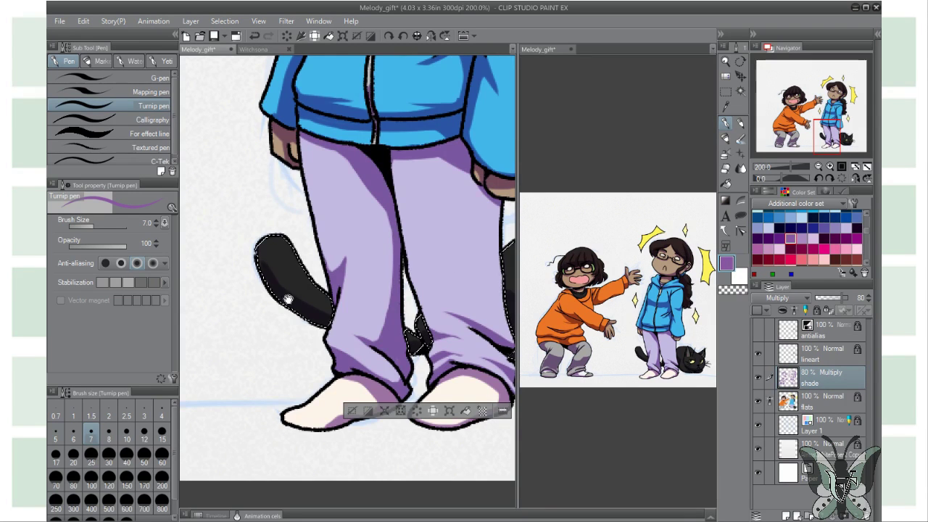
{"action": "left_click_drag", "start_coordinate": [288, 299], "coordinate": [94, 314]}
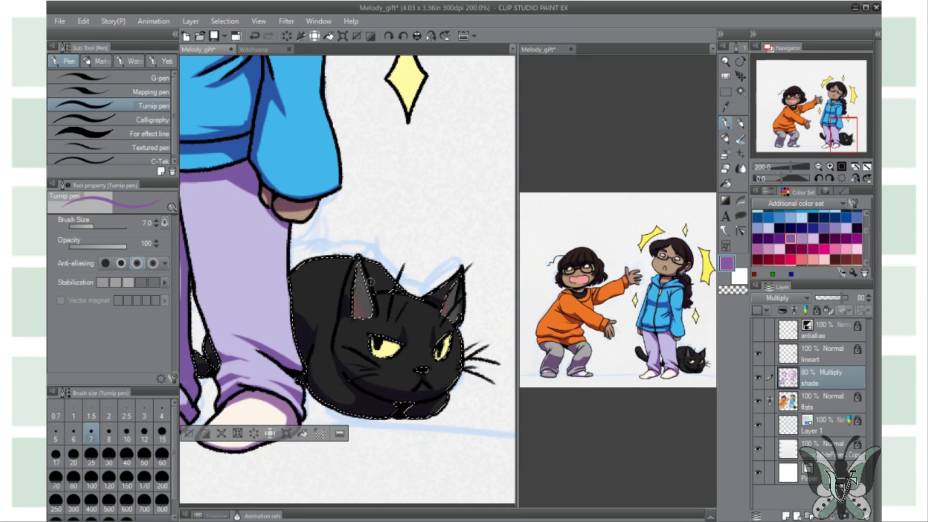
Pick black from the cat's line art, clear the selection, and save the file.
{"action": "left_click", "coordinate": [344, 307], "text": "alt"}
{"action": "key", "text": "ctrl+d"}
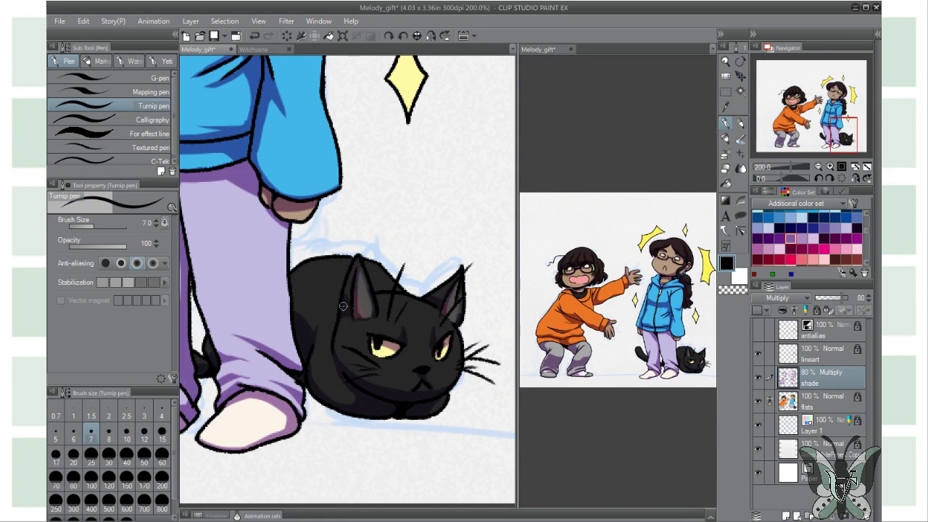
{"action": "key", "text": "ctrl+s"}
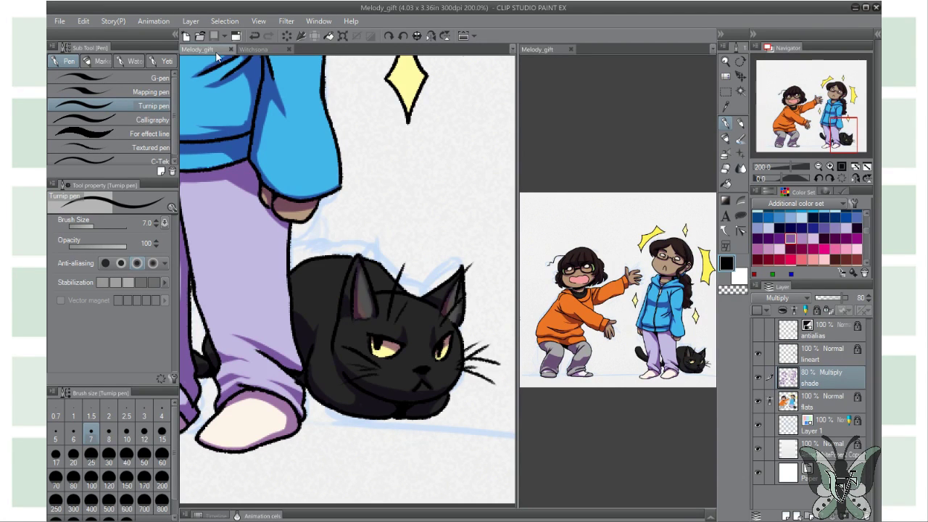
Add a Multiply layer named shade2 at 80% opacity above the shade layer and show the HSV sliders for the purple colour.
{"action": "left_click", "coordinate": [824, 139]}
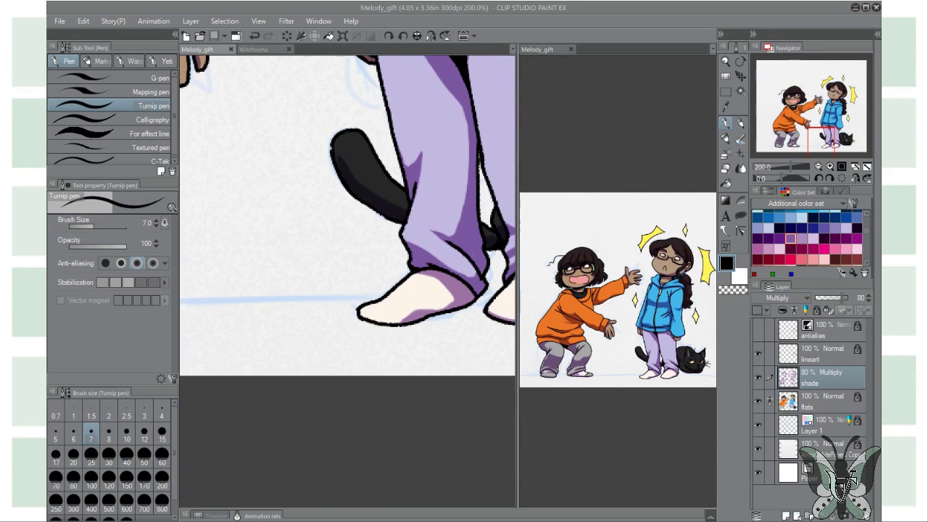
{"action": "left_click", "coordinate": [834, 96]}
{"action": "key", "text": "ctrl+shift+n"}
{"action": "left_click", "coordinate": [773, 192]}
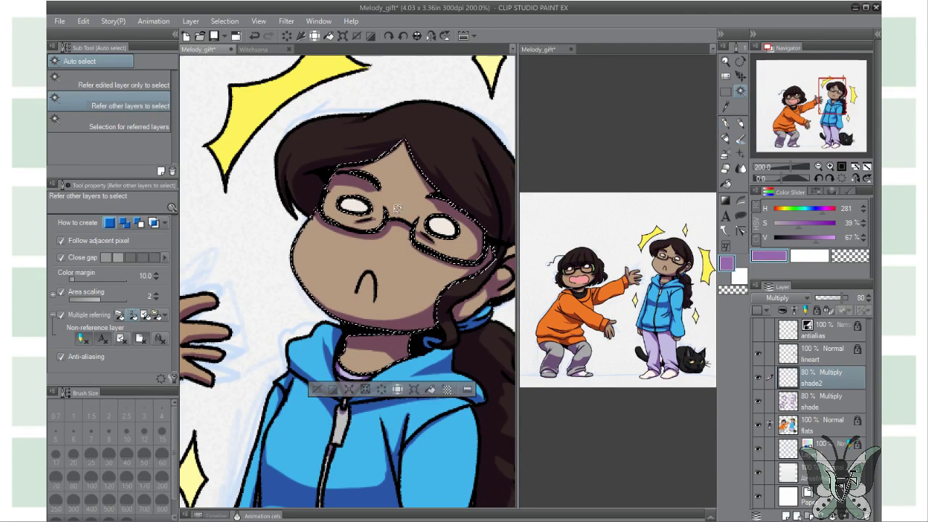
Shade both figures' selected skin with the Soft airbrush in purple, and set shade2 to 60% opacity beneath the shade layer.
{"action": "scroll", "coordinate": [218, 359], "scroll_direction": "down", "scroll_amount": 3}
{"action": "left_click_drag", "start_coordinate": [218, 359], "coordinate": [377, 348]}
{"action": "scroll", "coordinate": [377, 348], "scroll_direction": "down", "scroll_amount": 3}
{"action": "key", "text": "Tab"}
{"action": "key", "text": "Tab"}
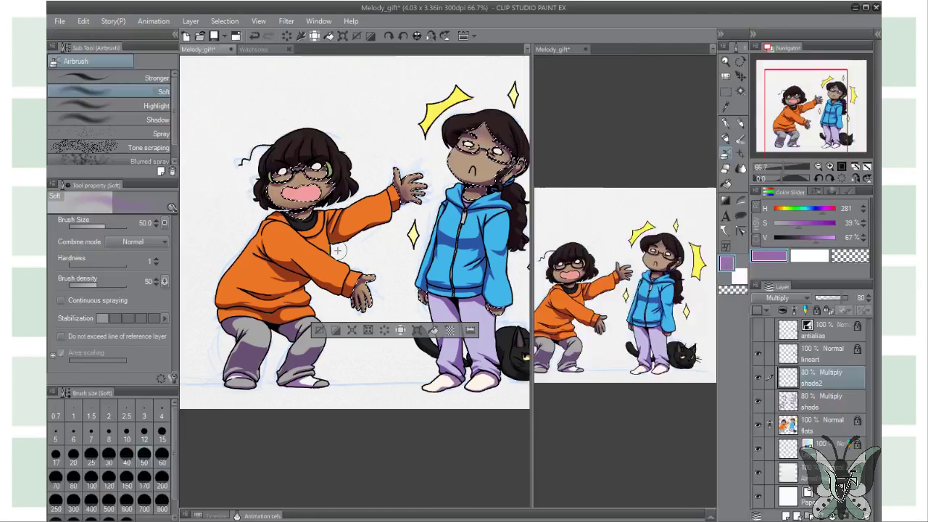
{"action": "left_click", "coordinate": [726, 154]}
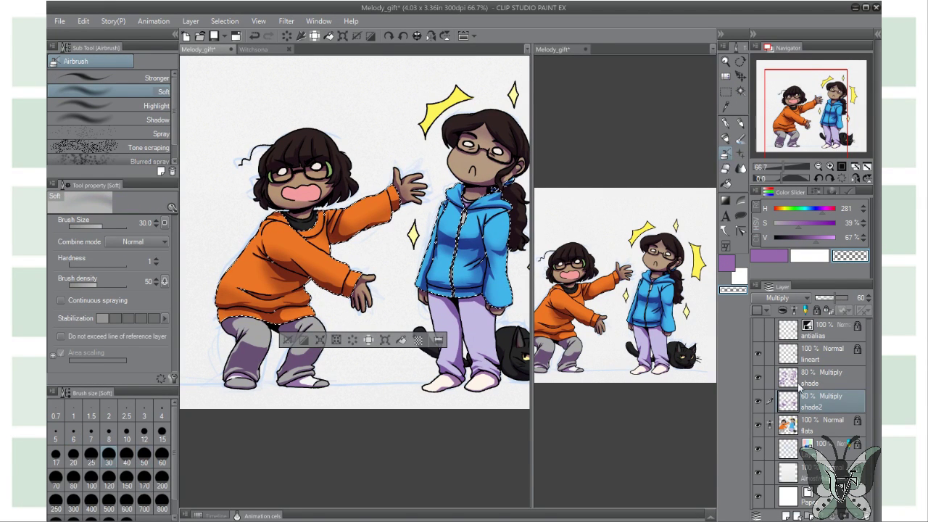
Select both figures' trousers and airbrush soft purple shading onto them on shade2.
{"action": "key", "text": "w"}
{"action": "left_click", "coordinate": [489, 332]}
{"action": "left_click", "coordinate": [726, 153]}
{"action": "key", "text": "w"}
{"action": "left_click", "coordinate": [726, 168]}
{"action": "left_click", "coordinate": [725, 154]}
{"action": "mouse_move", "coordinate": [232, 341]}
{"action": "left_mouse_down"}
{"action": "mouse_move", "coordinate": [311, 348]}
{"action": "mouse_move", "coordinate": [246, 363]}
{"action": "left_mouse_up"}
{"action": "left_click_drag", "start_coordinate": [435, 312], "coordinate": [445, 322]}
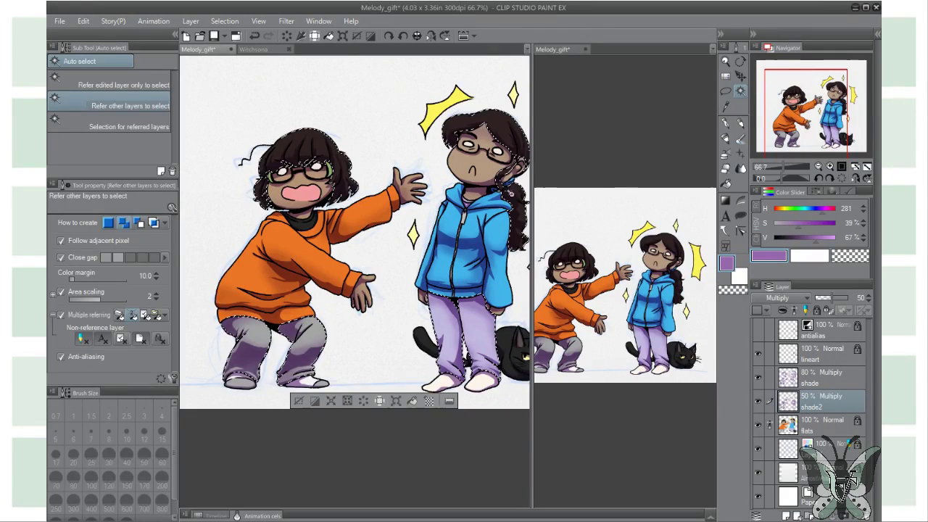
Select the black cat and shade it softly in purple with the Soft airbrush at size 40.
{"action": "mouse_move", "coordinate": [354, 330]}
{"action": "left_mouse_down"}
{"action": "mouse_move", "coordinate": [386, 353]}
{"action": "mouse_move", "coordinate": [353, 366]}
{"action": "left_mouse_up"}
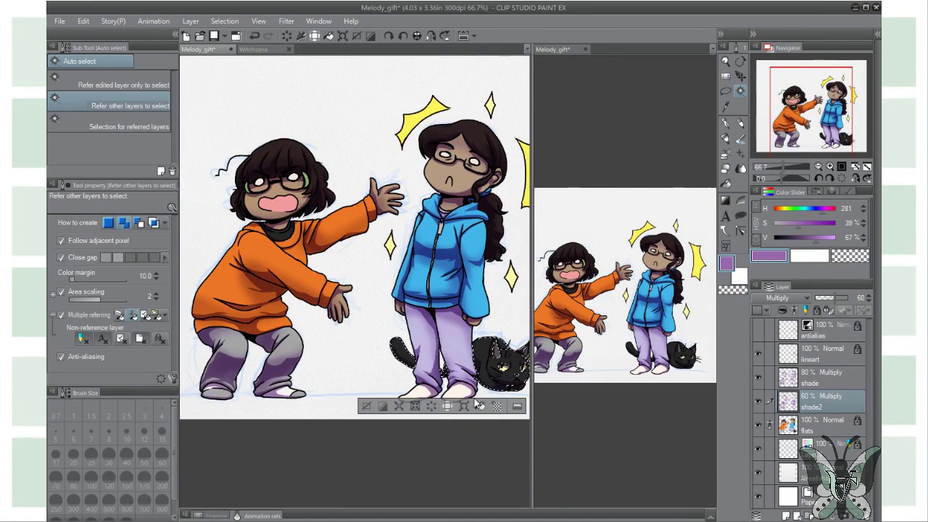
{"action": "left_click_drag", "start_coordinate": [454, 354], "coordinate": [424, 355]}
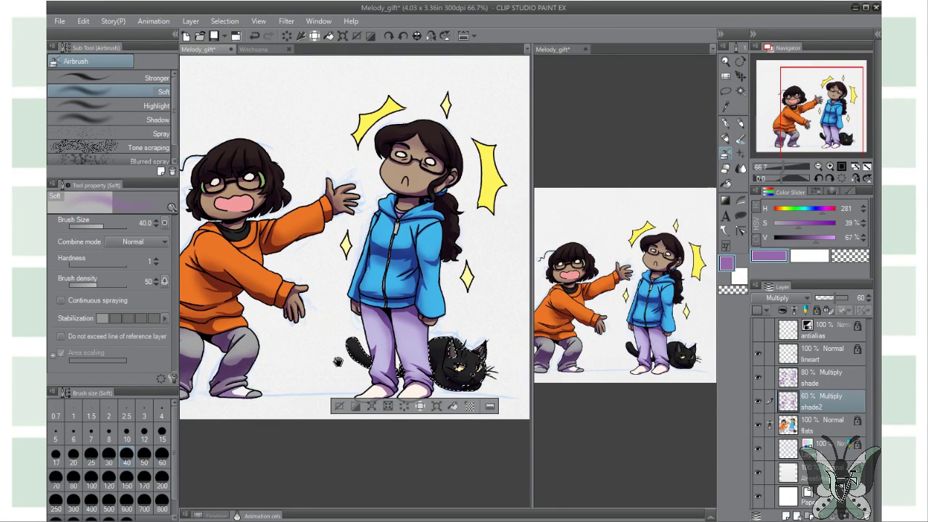
{"action": "scroll", "coordinate": [338, 362], "scroll_direction": "up", "scroll_amount": 3}
Add an Overlay layer named light at 40% opacity above the shade layer and choose a light peach colour.
{"action": "left_click", "coordinate": [833, 377]}
{"action": "key", "text": "ctrl+shift+n"}
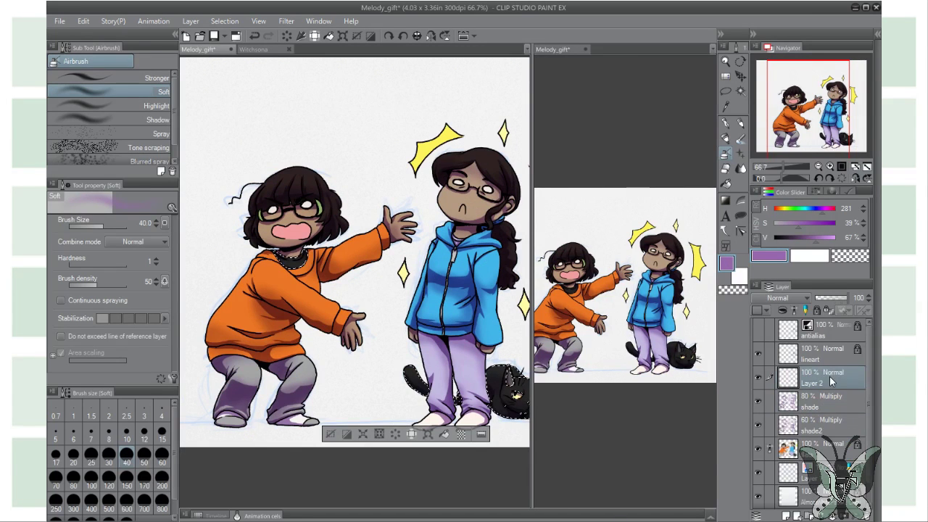
{"action": "left_click_drag", "start_coordinate": [864, 295], "coordinate": [821, 298]}
{"action": "left_click", "coordinate": [815, 191]}
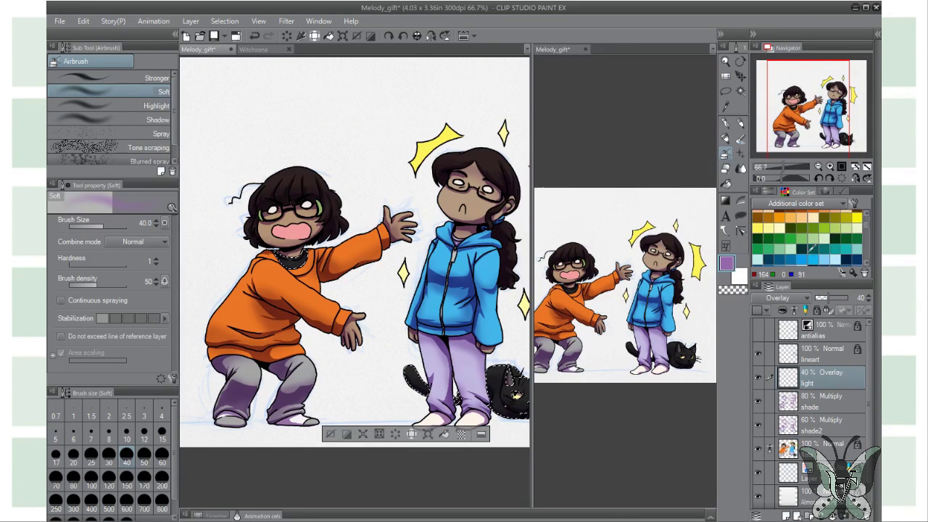
{"action": "left_click", "coordinate": [845, 217]}
Select both figures' skin and airbrush soft peach highlights onto it with a smaller brush.
{"action": "key", "text": "w"}
{"action": "left_click", "coordinate": [463, 203]}
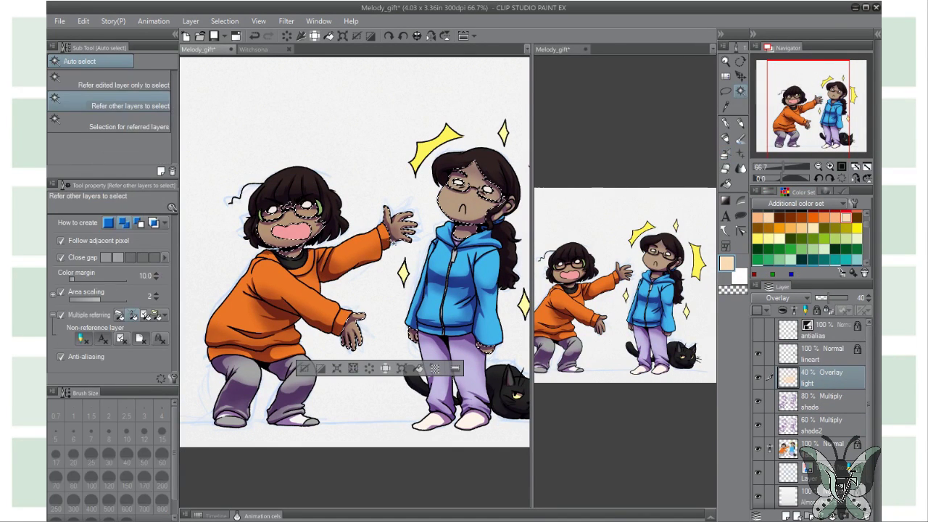
{"action": "key", "text": "b"}
{"action": "key", "text": "bracketleft"}
{"action": "key", "text": "bracketleft"}
{"action": "key", "text": "bracketleft"}
{"action": "key", "text": "bracketleft"}
{"action": "scroll", "coordinate": [355, 254], "scroll_direction": "up", "scroll_amount": 1}
Select the orange sweater and blue hoodie, airbrush peach highlights onto them, and clear the selection.
{"action": "key", "text": "w"}
{"action": "left_click", "coordinate": [276, 305]}
{"action": "left_click", "coordinate": [432, 308], "text": "shift"}
{"action": "key", "text": "b"}
{"action": "key", "text": "bracketright"}
{"action": "key", "text": "bracketright"}
{"action": "key", "text": "bracketright"}
{"action": "key", "text": "bracketright"}
{"action": "mouse_move", "coordinate": [291, 299]}
{"action": "left_mouse_down"}
{"action": "mouse_move", "coordinate": [442, 283]}
{"action": "mouse_move", "coordinate": [421, 305]}
{"action": "left_mouse_up"}
{"action": "key", "text": "ctrl+d"}
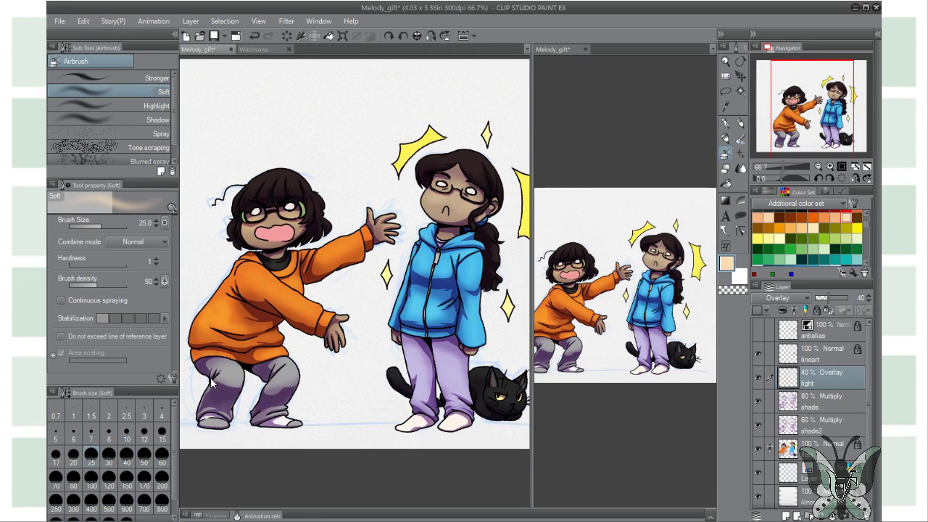
Shade the crouching figure's open mouth in purple on the shade layer with the Turnip pen at size 7, and save the file.
{"action": "scroll", "coordinate": [500, 371], "scroll_direction": "up", "scroll_amount": 1}
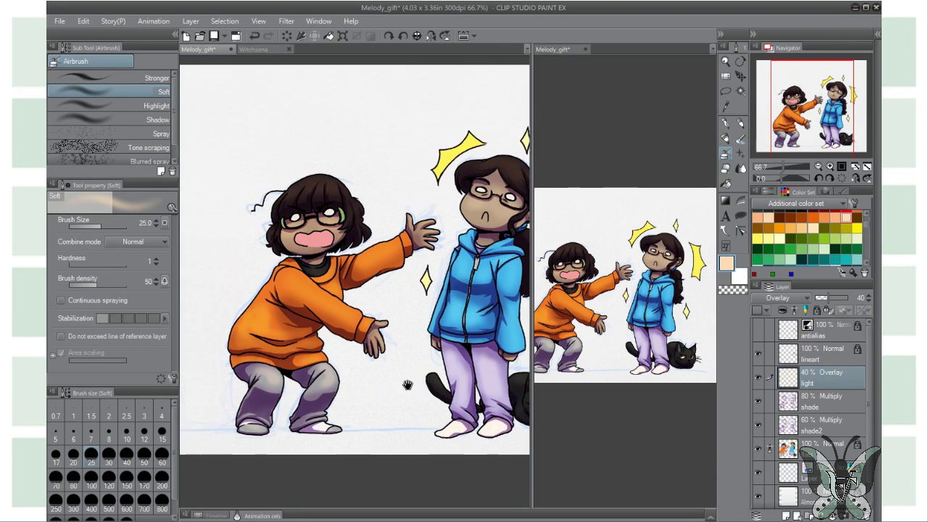
{"action": "key", "text": "w"}
{"action": "left_click", "coordinate": [826, 425]}
{"action": "left_click", "coordinate": [311, 232]}
{"action": "left_click", "coordinate": [859, 297]}
{"action": "left_click_drag", "start_coordinate": [859, 298], "coordinate": [844, 298]}
{"action": "left_click", "coordinate": [778, 297]}
{"action": "left_click", "coordinate": [783, 340]}
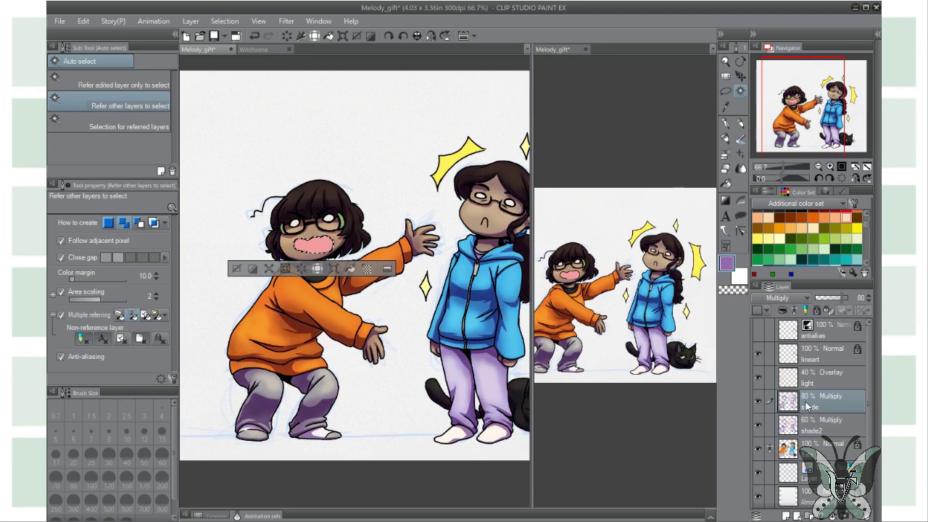
{"action": "key", "text": "ctrl+d"}
{"action": "key", "text": "p"}
{"action": "scroll", "coordinate": [312, 240], "scroll_direction": "up", "scroll_amount": 2}
{"action": "scroll", "coordinate": [312, 240], "scroll_direction": "down", "scroll_amount": 2}
{"action": "left_click", "coordinate": [826, 377]}
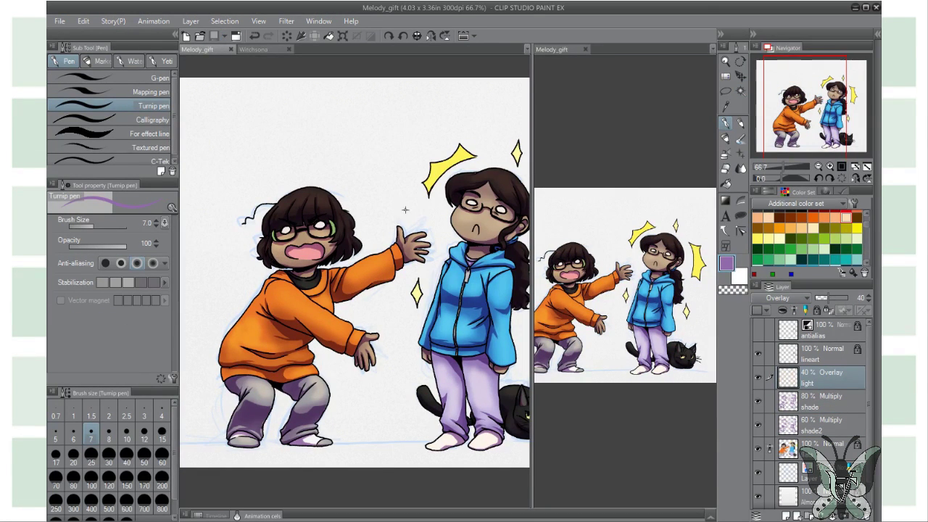
{"action": "key", "text": "Return"}
{"action": "left_click", "coordinate": [826, 424]}
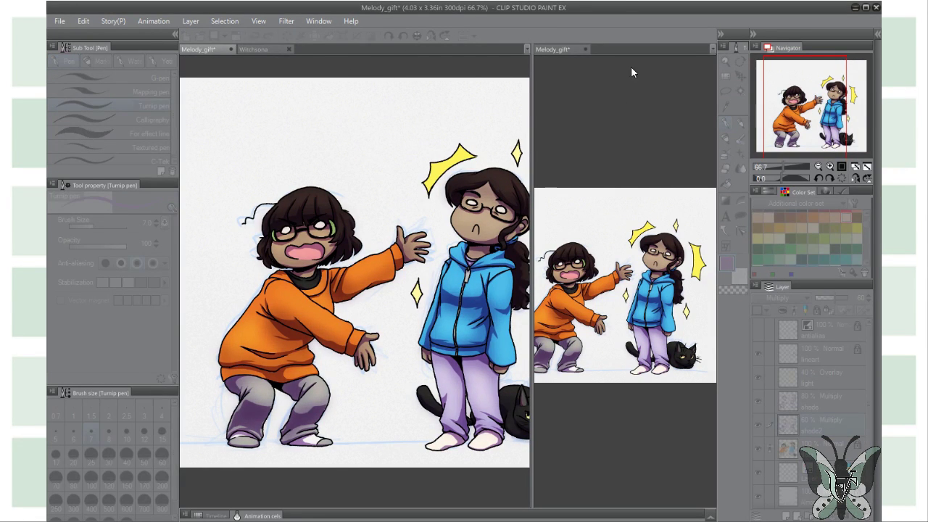
{"action": "scroll", "coordinate": [355, 272], "scroll_direction": "down", "scroll_amount": 2}
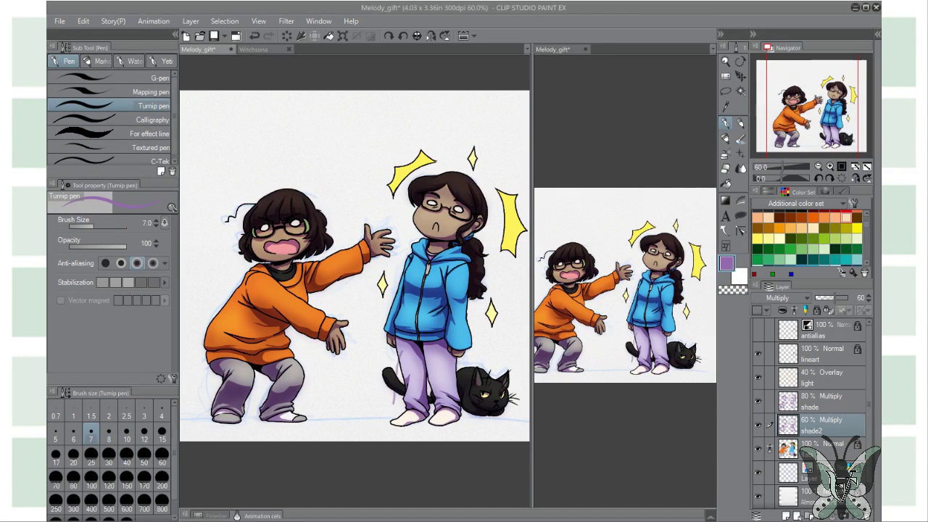
On a new layer below the flats, fill a thin rectangular selection under the feet with a purple-to-transparent gradient.
{"action": "key", "text": "ctrl+minus"}
{"action": "key", "text": "m"}
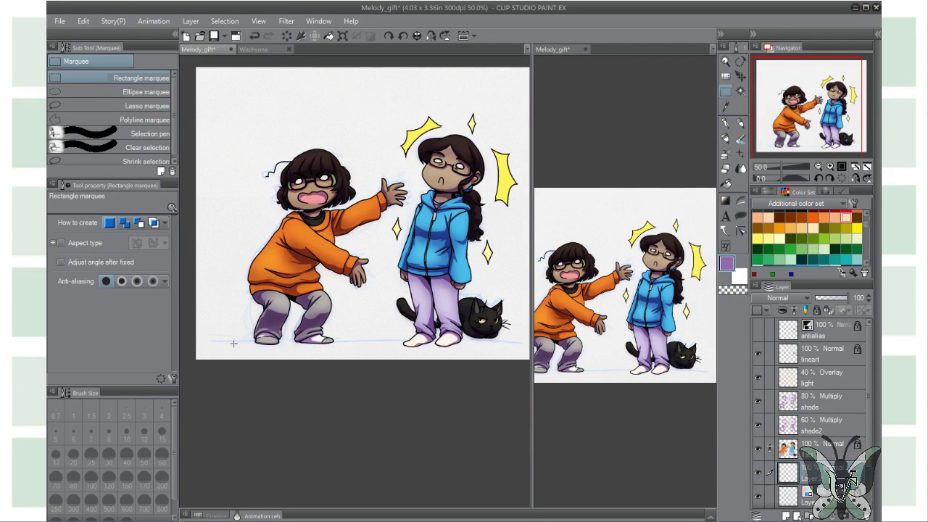
{"action": "left_click_drag", "start_coordinate": [513, 353], "coordinate": [512, 353]}
{"action": "key", "text": "g"}
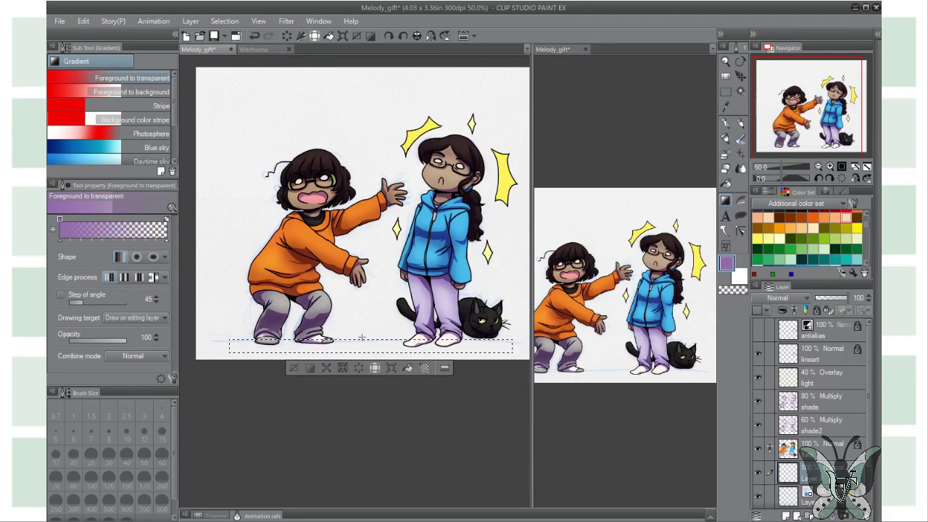
{"action": "left_click_drag", "start_coordinate": [345, 336], "coordinate": [345, 353]}
{"action": "key", "text": "ctrl+z"}
{"action": "left_click_drag", "start_coordinate": [386, 332], "coordinate": [385, 353]}
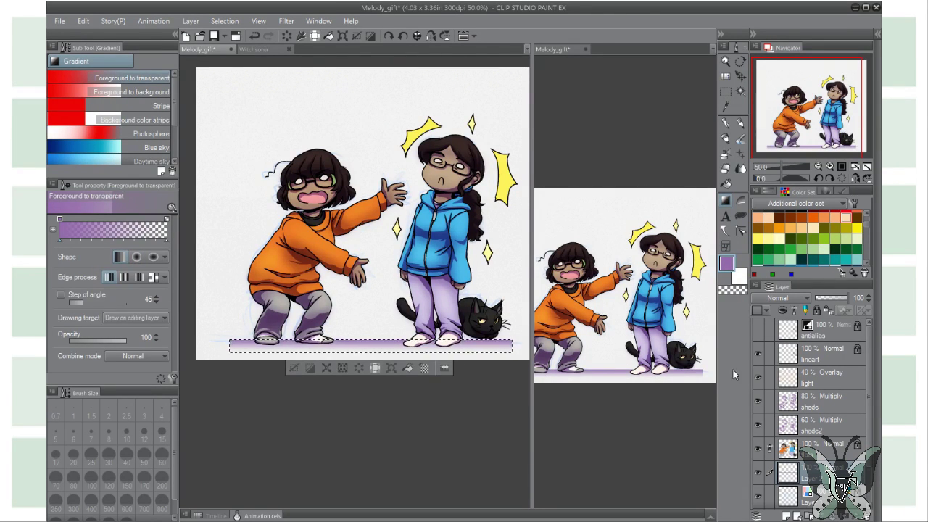
Clear the selection and soften the ends of the purple ground strip with the Blur tool.
{"action": "scroll", "coordinate": [471, 327], "scroll_direction": "up", "scroll_amount": 3}
{"action": "key", "text": "ctrl+d"}
{"action": "key", "text": "j"}
{"action": "scroll", "coordinate": [272, 338], "scroll_direction": "down", "scroll_amount": 1}
{"action": "scroll", "coordinate": [273, 337], "scroll_direction": "down", "scroll_amount": 2}
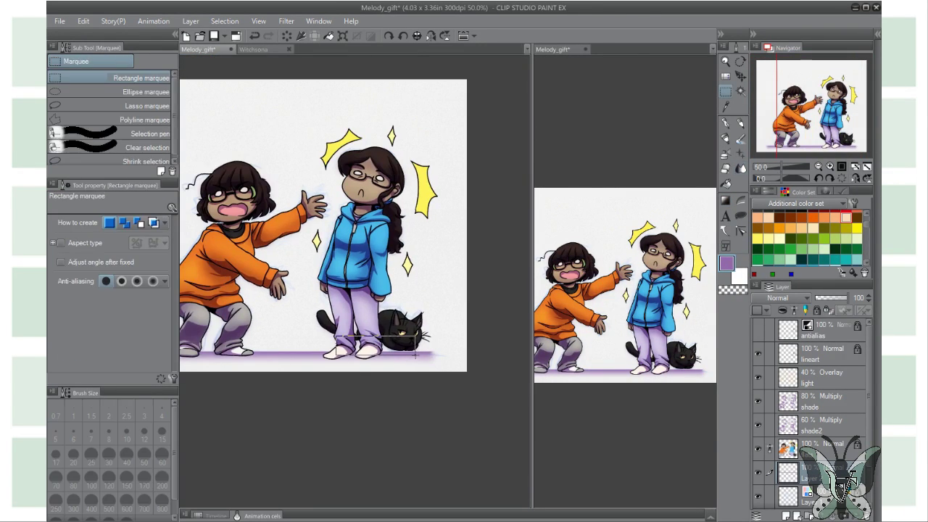
Try adding a purple gradient in a small rectangular selection around the standing figure's feet and the cat.
{"action": "left_click", "coordinate": [739, 154]}
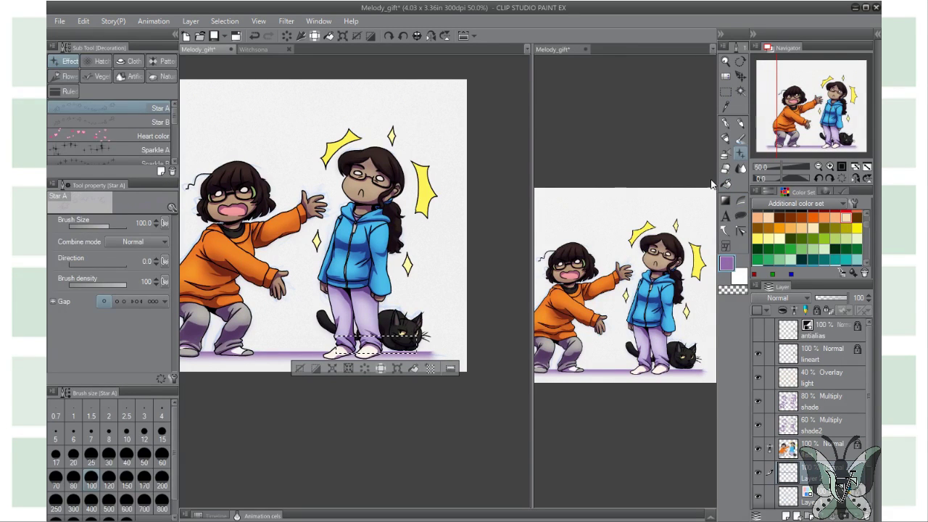
{"action": "key", "text": "g"}
{"action": "key", "text": "m"}
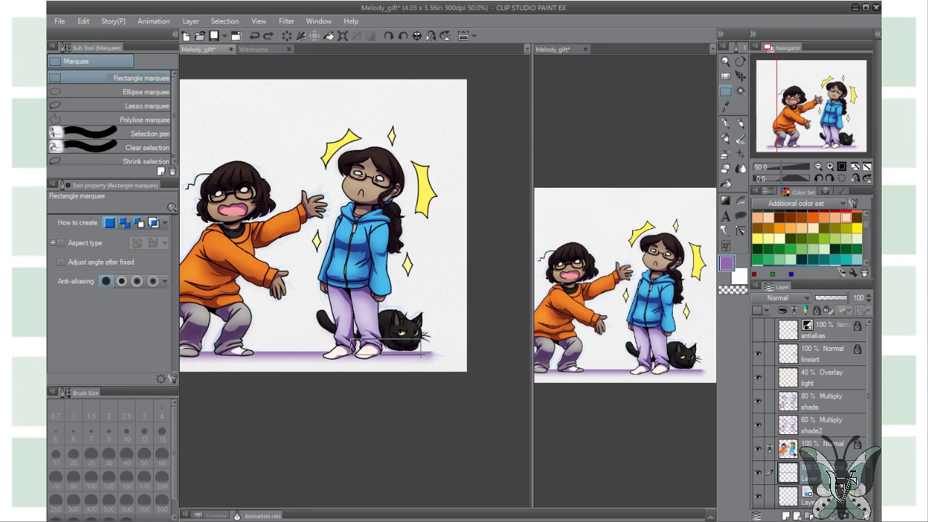
{"action": "key", "text": "g"}
Switch to the Blur tool and reduce the ground shadow layer's opacity to 63%.
{"action": "key", "text": "j"}
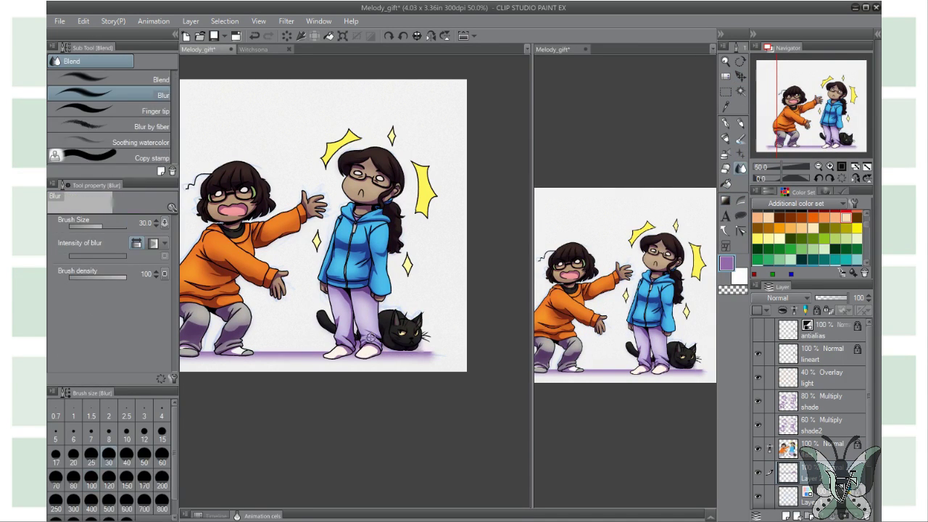
{"action": "scroll", "coordinate": [370, 337], "scroll_direction": "up", "scroll_amount": 1}
{"action": "scroll", "coordinate": [352, 356], "scroll_direction": "down", "scroll_amount": 2}
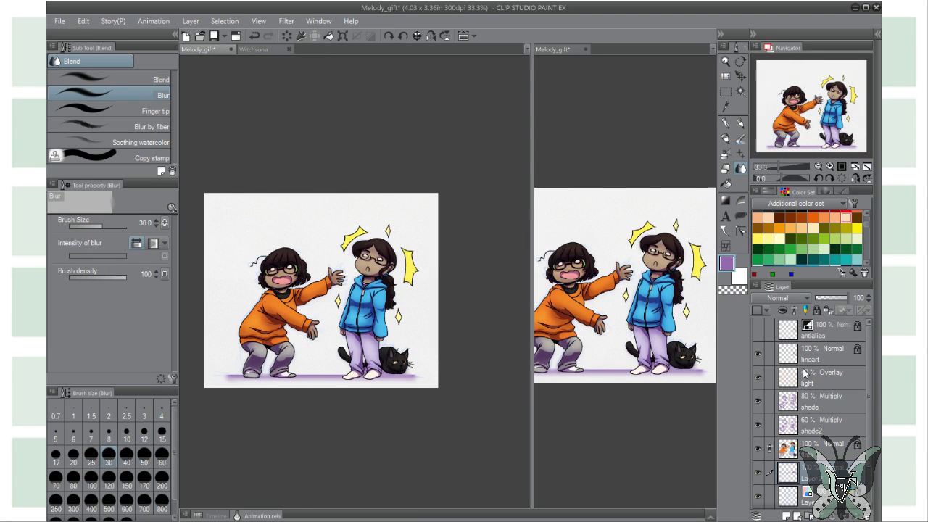
{"action": "left_click", "coordinate": [838, 299]}
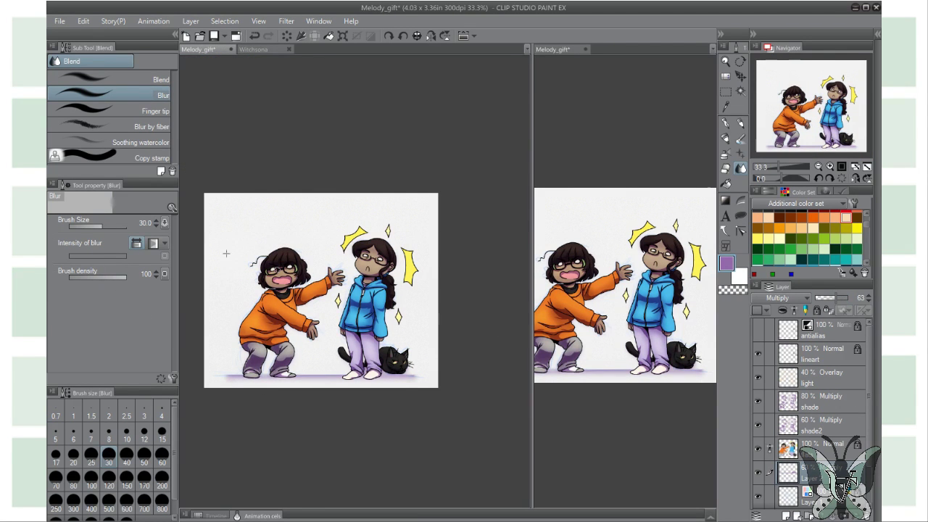
Fill a large rectangular selection behind the characters with light blue on a layer below the ground shadow, and deselect.
{"action": "key", "text": "m"}
{"action": "left_click_drag", "start_coordinate": [413, 377], "coordinate": [224, 222]}
{"action": "scroll", "coordinate": [805, 239], "scroll_direction": "down", "scroll_amount": 3}
{"action": "left_click", "coordinate": [801, 238]}
{"action": "left_click", "coordinate": [356, 392]}
{"action": "key", "text": "ctrl+z"}
{"action": "left_click", "coordinate": [788, 497]}
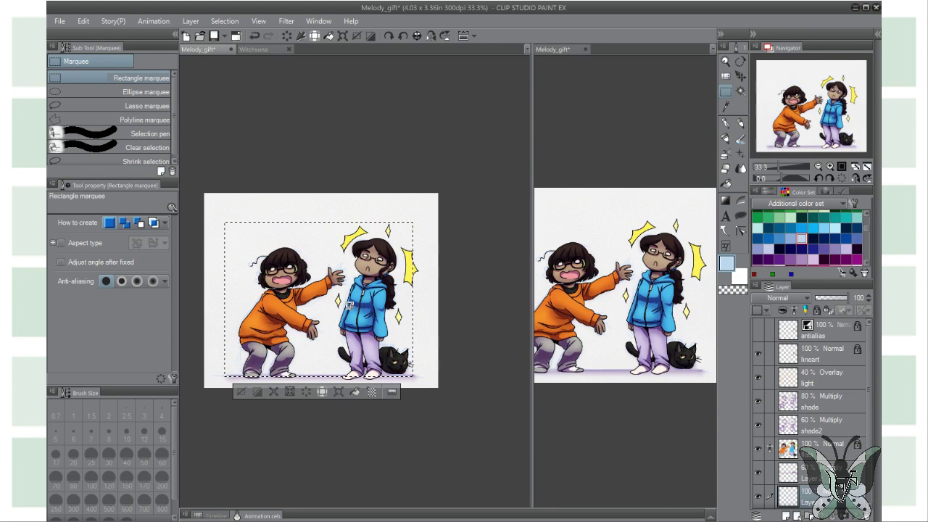
{"action": "left_click", "coordinate": [356, 392]}
{"action": "key", "text": "ctrl+d"}
Add a new layer above the line art and set up the Turnip pen with an off-white colour.
{"action": "left_click_drag", "start_coordinate": [346, 301], "coordinate": [401, 277]}
{"action": "key", "text": "ctrl+shift+n"}
{"action": "key", "text": "ctrl+plus"}
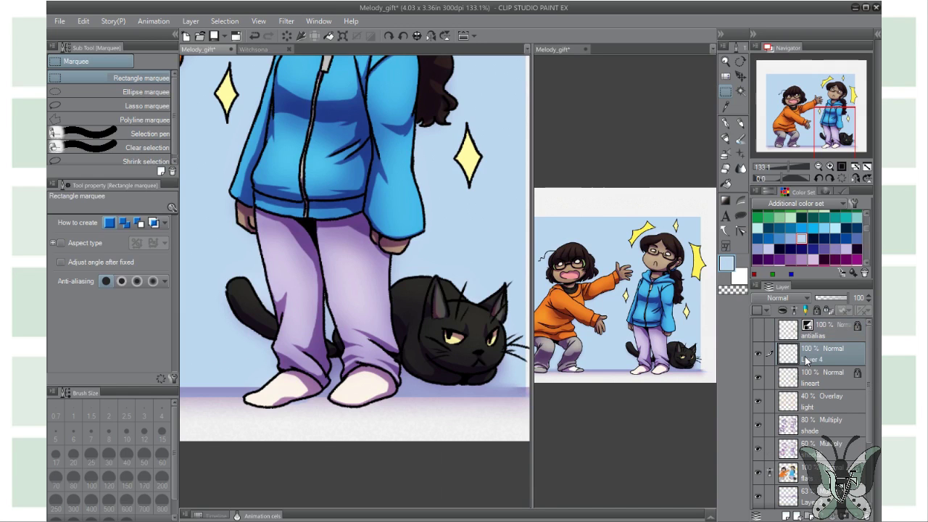
{"action": "key", "text": "p"}
{"action": "scroll", "coordinate": [449, 288], "scroll_direction": "down", "scroll_amount": 5}
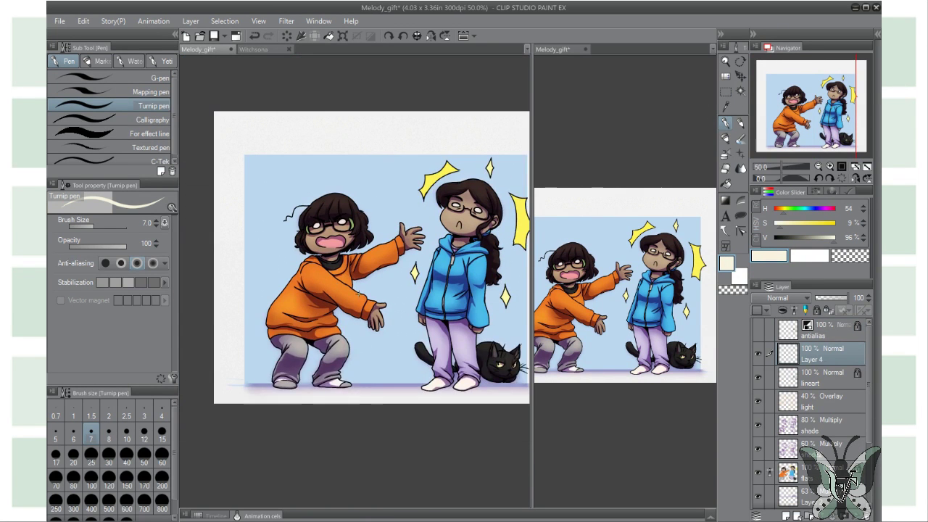
Add a layer clipped to the light blue background and choose the Sparkle A decoration brush.
{"action": "key", "text": "ctrl+shift+n"}
{"action": "key", "text": "b"}
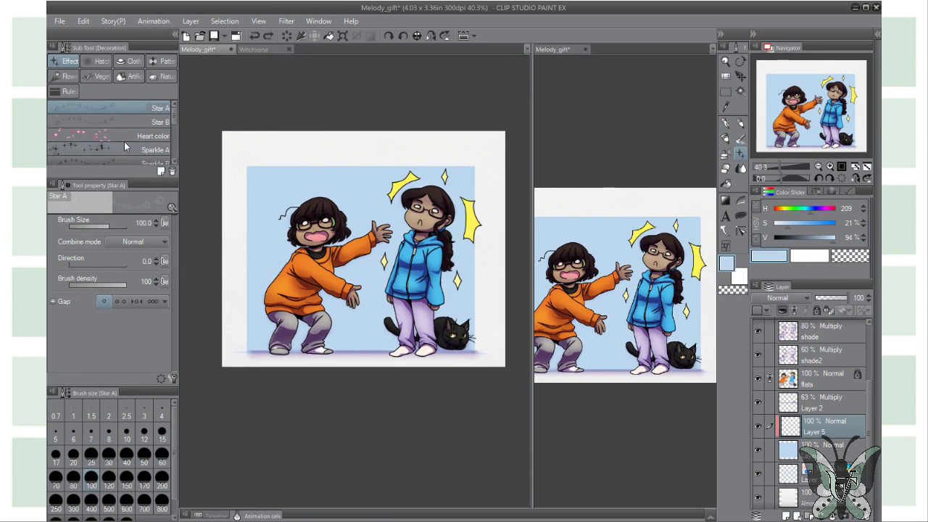
{"action": "key", "text": "period"}
{"action": "key", "text": "period"}
{"action": "key", "text": "period"}
Set the colour to a darker blue (H 209, S 21, V 55) and scatter Sparkle B sparkles at size 75 across the background.
{"action": "left_click", "coordinate": [283, 279], "text": "alt"}
{"action": "left_click", "coordinate": [363, 190], "text": "alt"}
{"action": "key", "text": "bracketleft"}
{"action": "key", "text": "bracketleft"}
{"action": "key", "text": "bracketleft"}
{"action": "key", "text": "bracketleft"}
{"action": "key", "text": "bracketleft"}
{"action": "key", "text": "bracketleft"}
{"action": "key", "text": "bracketleft"}
{"action": "key", "text": "bracketright"}
{"action": "key", "text": "bracketright"}
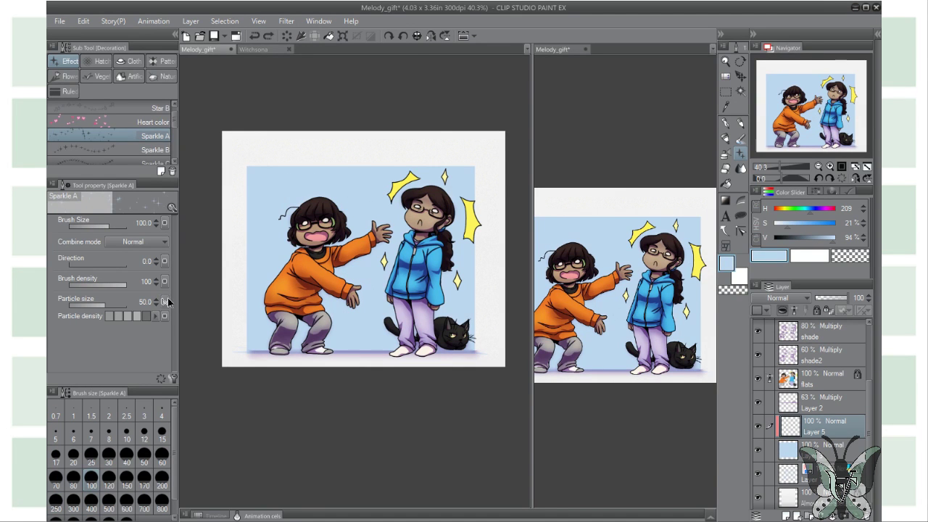
{"action": "left_click", "coordinate": [807, 237]}
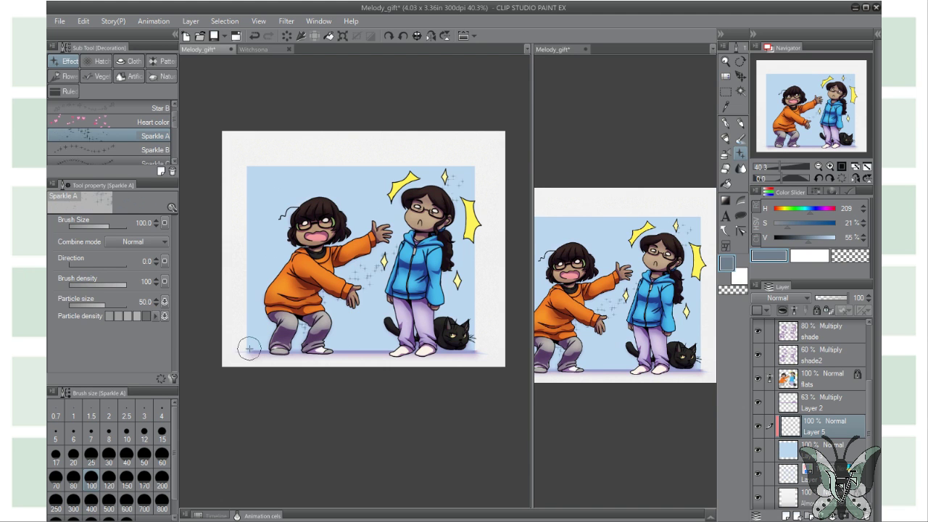
{"action": "left_click", "coordinate": [103, 150]}
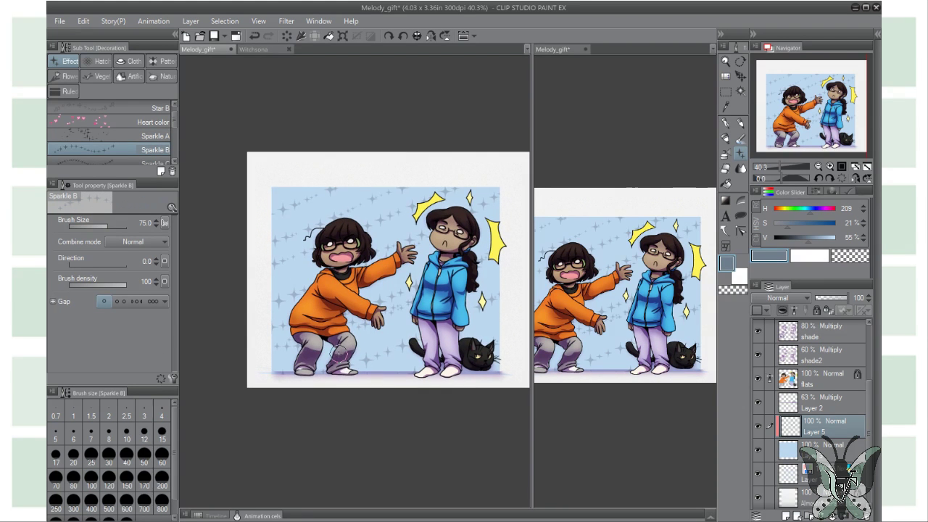
Cut the sparkle shapes out of the light blue background layer, hide the sparkle layer, and clear the selection.
{"action": "left_click", "coordinate": [790, 428], "text": "ctrl"}
{"action": "left_click", "coordinate": [791, 450]}
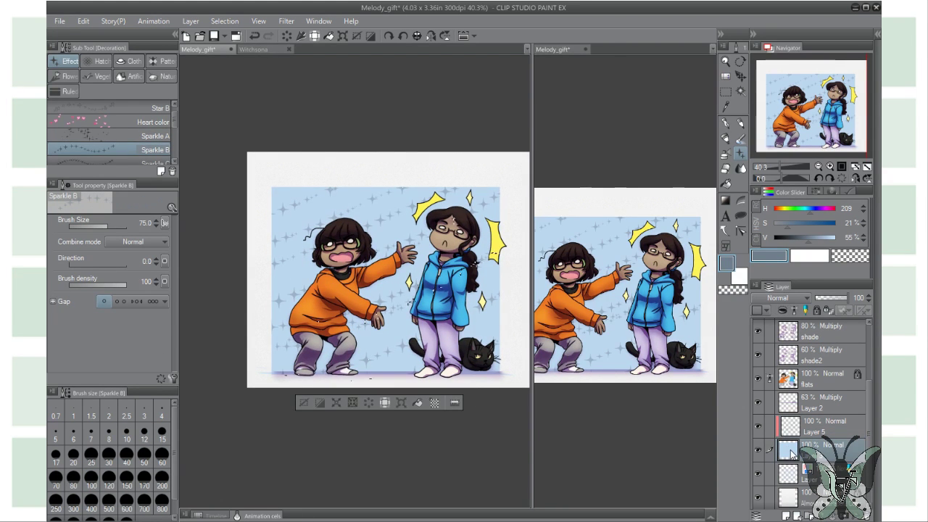
{"action": "left_click", "coordinate": [761, 425]}
{"action": "key", "text": "ctrl+d"}
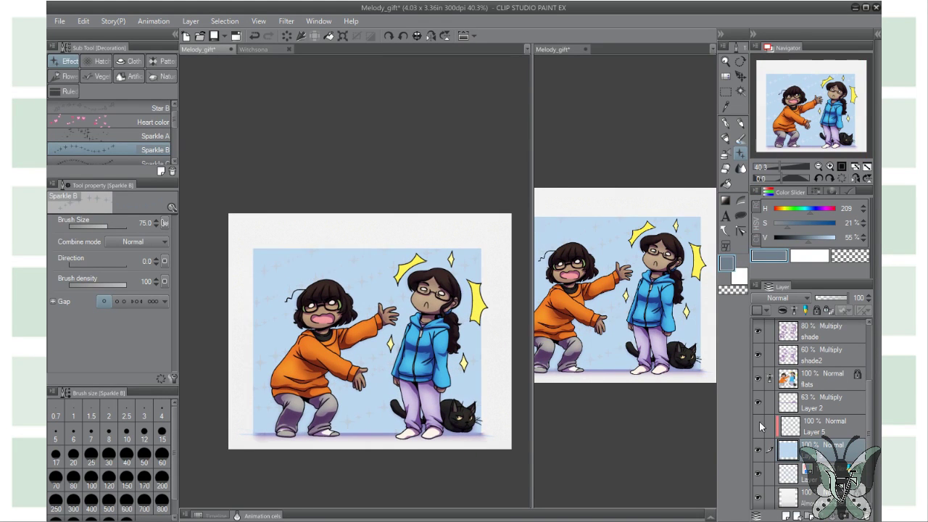
{"action": "left_click", "coordinate": [834, 428], "text": "ctrl"}
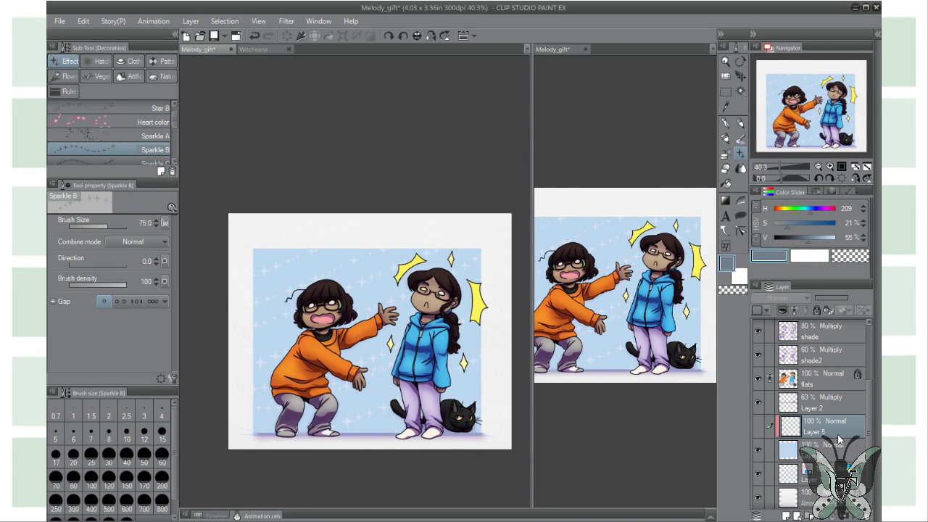
Clear the sparkle selection and dispose of the hidden sparkle layer above the light blue background.
{"action": "left_click", "coordinate": [798, 445]}
{"action": "key", "text": "ctrl+d"}
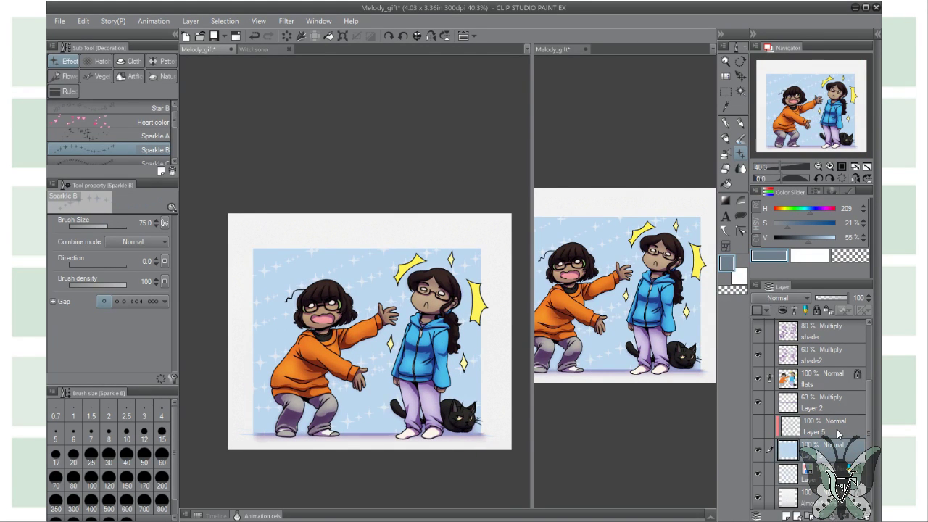
{"action": "key", "text": "ctrl+e"}
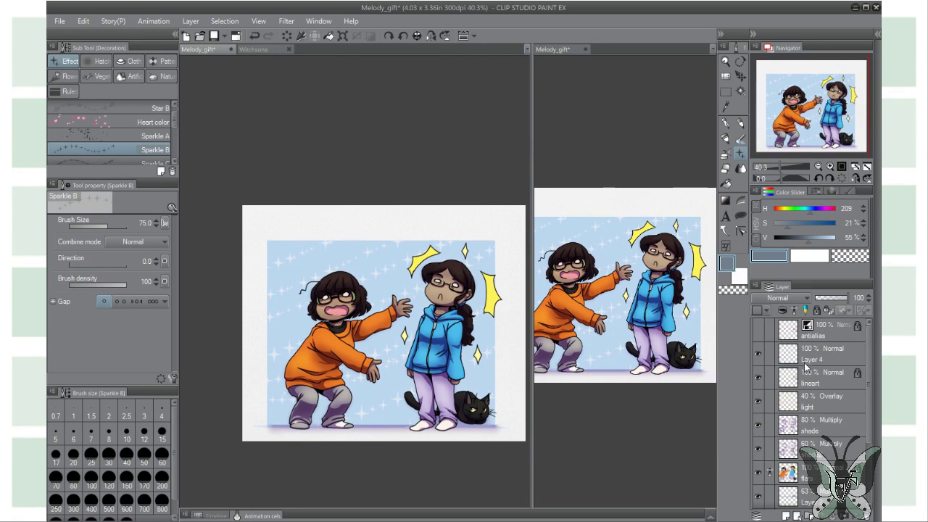
Recolour the line art dark brown (H 21, S 100, V 18) using a filled layer clipped to it.
{"action": "left_click", "coordinate": [780, 257]}
{"action": "key", "text": "alt+Delete"}
{"action": "left_click", "coordinate": [767, 191]}
{"action": "left_click_drag", "start_coordinate": [796, 237], "coordinate": [787, 245]}
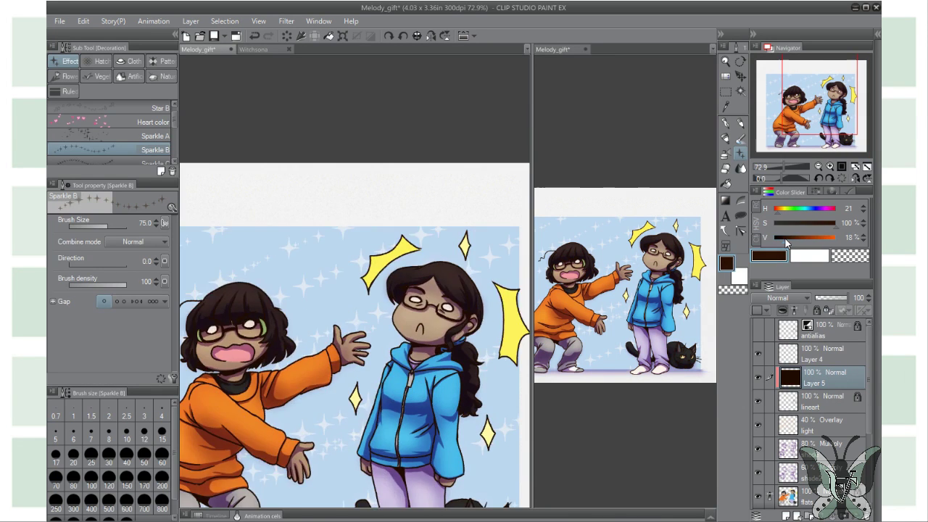
Add a new layer and enter the centred speech text "LOOK AT THIS SHE'S 16!" above the character in orange.
{"action": "key", "text": "ctrl+shift+n"}
{"action": "key", "text": "t"}
{"action": "left_click", "coordinate": [281, 287]}
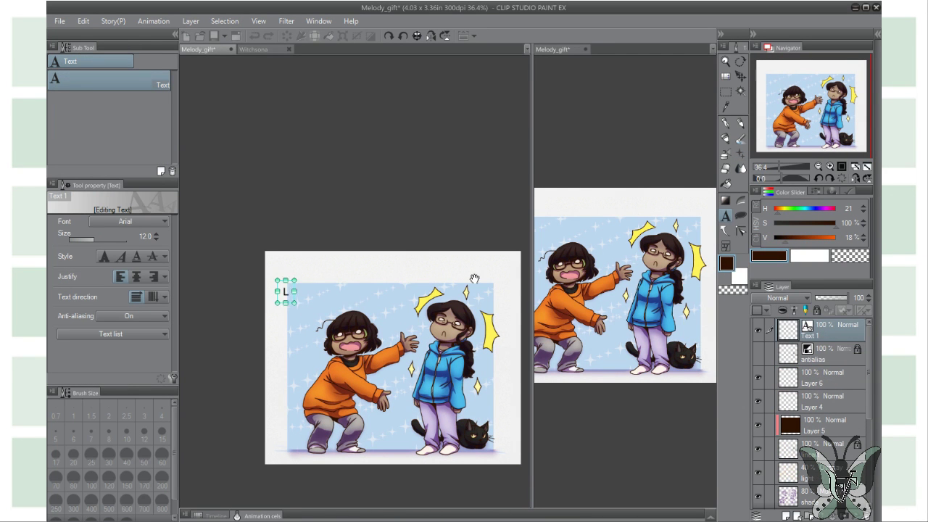
{"action": "type", "text": "LOOK AT THIS"}
{"action": "key", "text": "Return"}
{"action": "type", "text": "SHE'S 16!"}
{"action": "key", "text": "ctrl+e"}
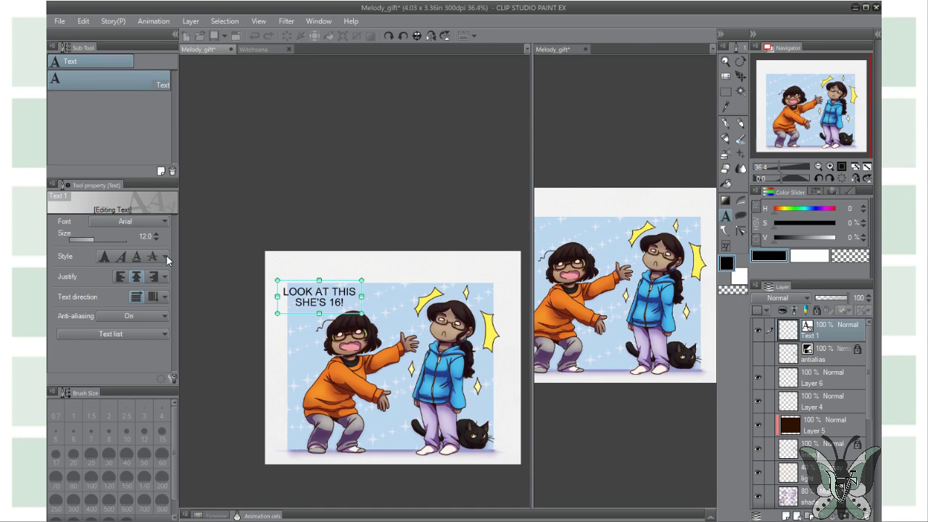
Append "HOLY CRAP!" to the speech text and format it in Anime Ace 2.0 BB, size 10.2, line spacing 4.0.
{"action": "key", "text": "ctrl+b"}
{"action": "type", "text": "HOLY"}
{"action": "key", "text": "Return"}
{"action": "type", "text": "CRAP!"}
{"action": "scroll", "coordinate": [127, 222], "scroll_direction": "up", "scroll_amount": 1}
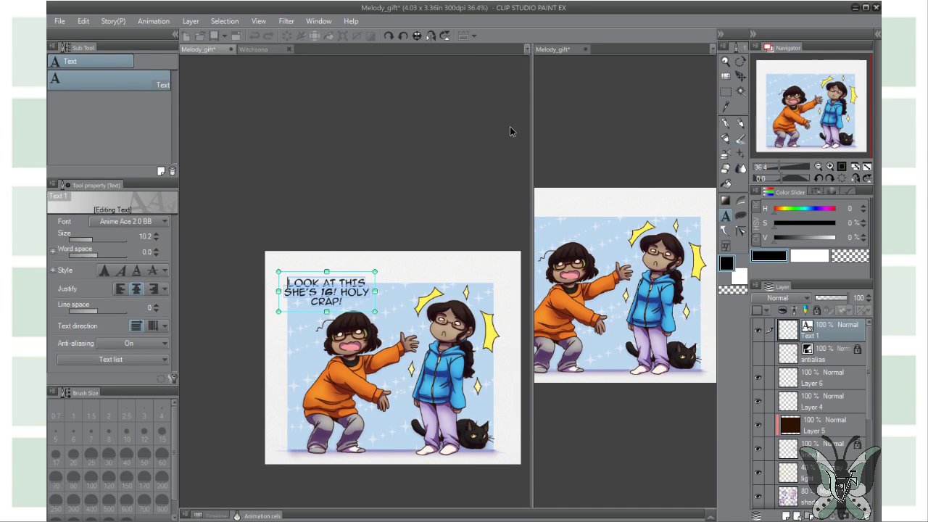
{"action": "left_click_drag", "start_coordinate": [72, 310], "coordinate": [178, 298]}
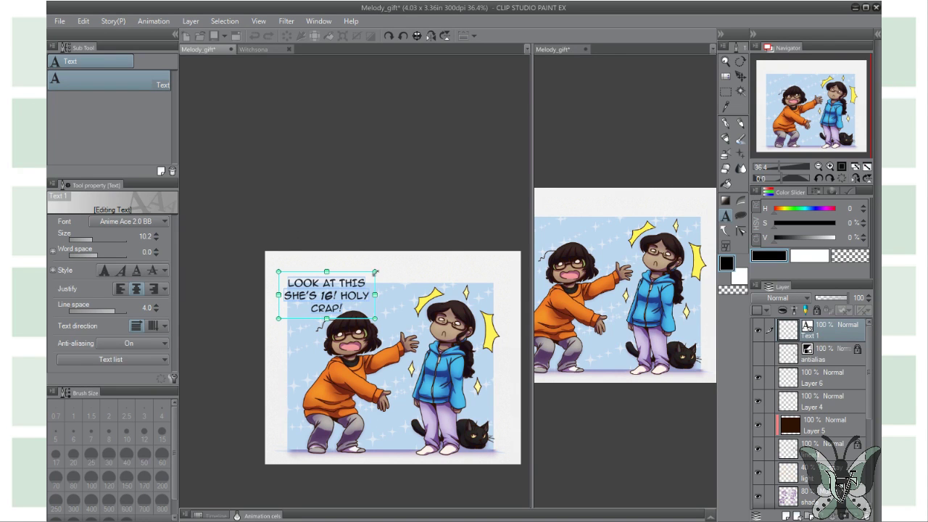
Position the speech text over the upper corner above the orange-sweater character, rasterize it and tilt it slightly upward.
{"action": "left_click_drag", "start_coordinate": [375, 272], "coordinate": [315, 199]}
{"action": "key", "text": "k"}
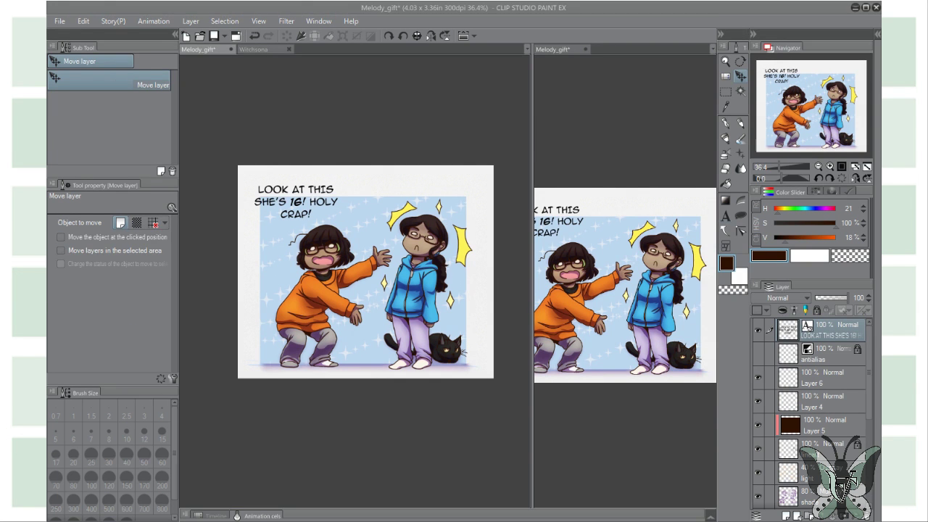
{"action": "key", "text": "t"}
{"action": "left_click", "coordinate": [289, 218]}
{"action": "key", "text": "k"}
{"action": "key", "text": "ctrl+z"}
Draw a spiky speech balloon around the text with the Balloon pen at size 10, dark brown line and white fill.
{"action": "left_click", "coordinate": [741, 216]}
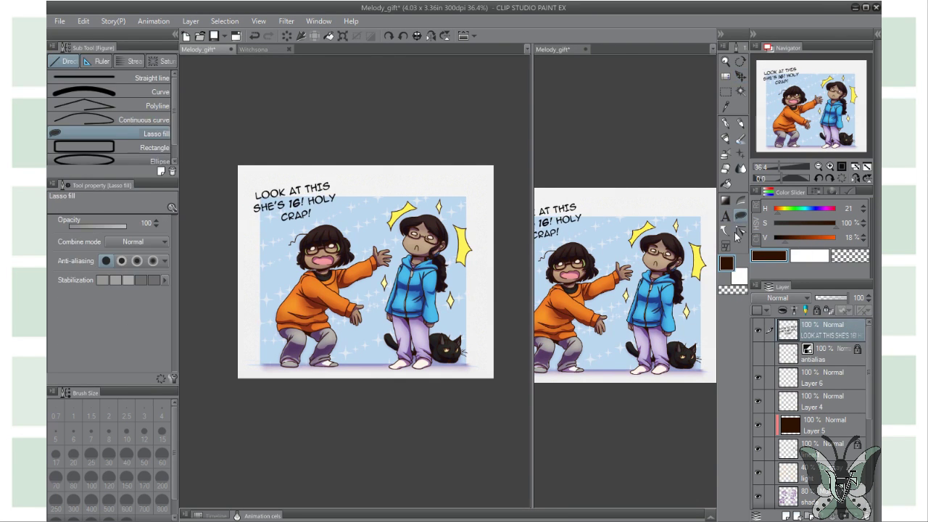
{"action": "left_click", "coordinate": [726, 231]}
{"action": "left_click", "coordinate": [133, 124]}
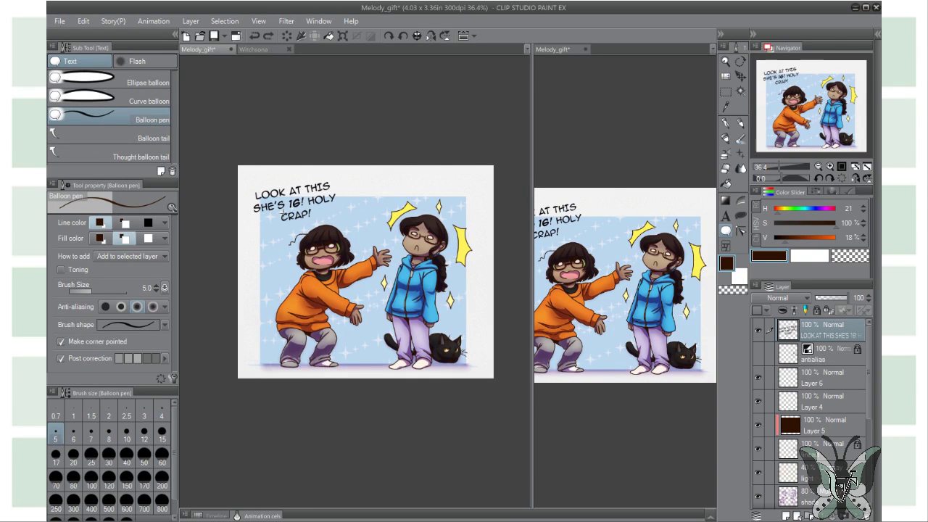
{"action": "left_click", "coordinate": [126, 435]}
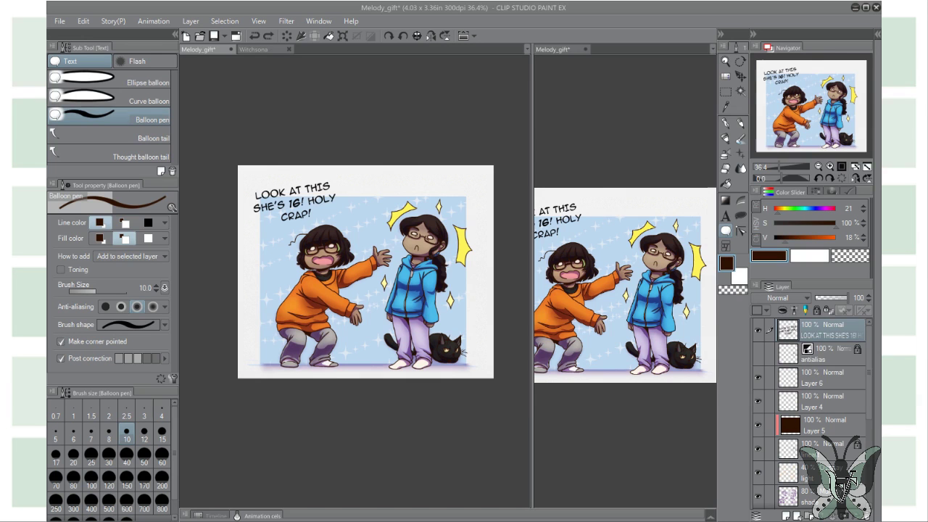
{"action": "left_click_drag", "start_coordinate": [245, 187], "coordinate": [247, 190]}
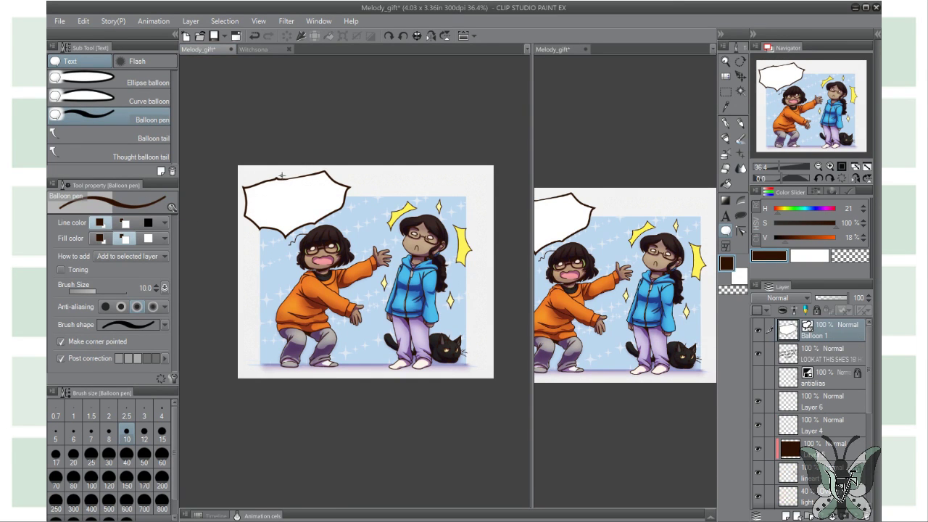
Place the balloon layer beneath the speech text, adjust the Balloon tail's bend option and nudge the text within the balloon.
{"action": "left_click", "coordinate": [137, 138]}
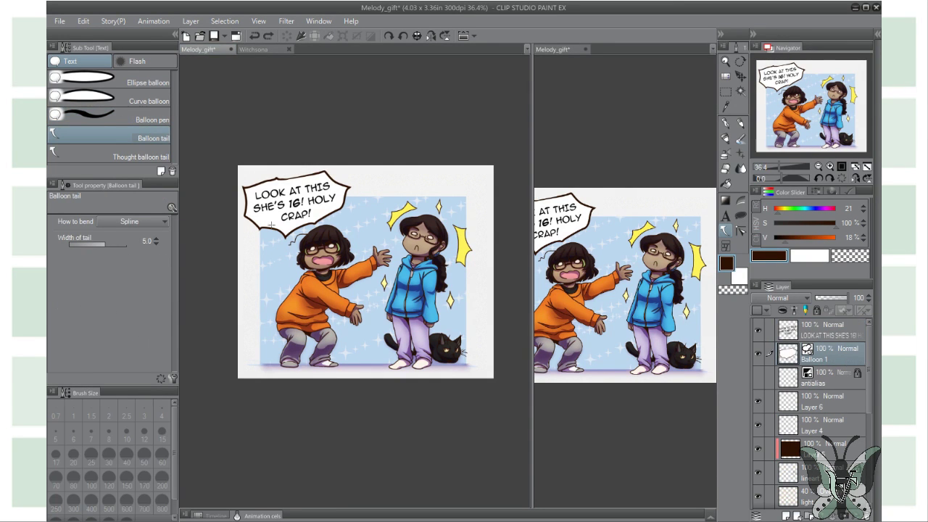
{"action": "left_click", "coordinate": [130, 222]}
{"action": "left_click", "coordinate": [129, 233]}
{"action": "key", "text": "k"}
{"action": "left_click_drag", "start_coordinate": [313, 207], "coordinate": [319, 205]}
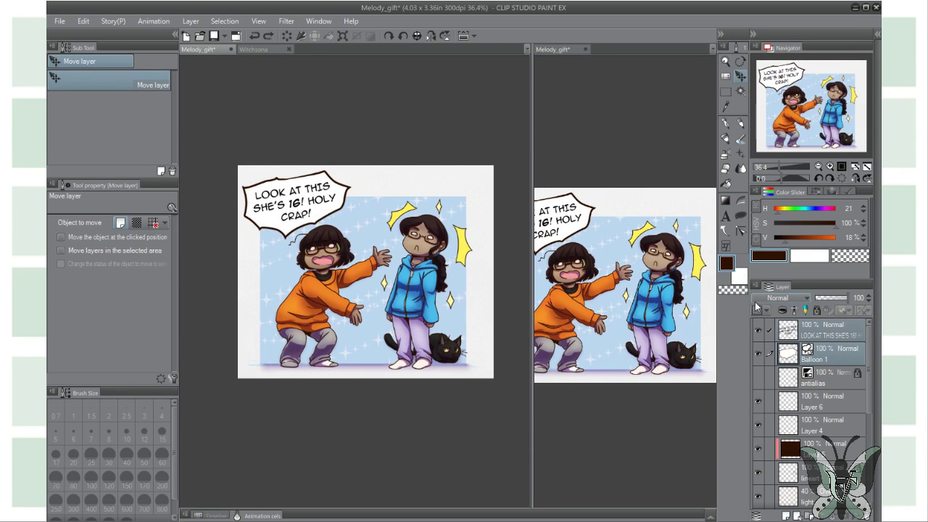
Try a small caption reading "HELLO FELLOW ALMOST ADULTS." beside the face of the character in the blue hoodie.
{"action": "scroll", "coordinate": [414, 232], "scroll_direction": "up", "scroll_amount": 5}
{"action": "key", "text": "t"}
{"action": "left_click", "coordinate": [282, 206]}
{"action": "type", "text": "Hello fello"}
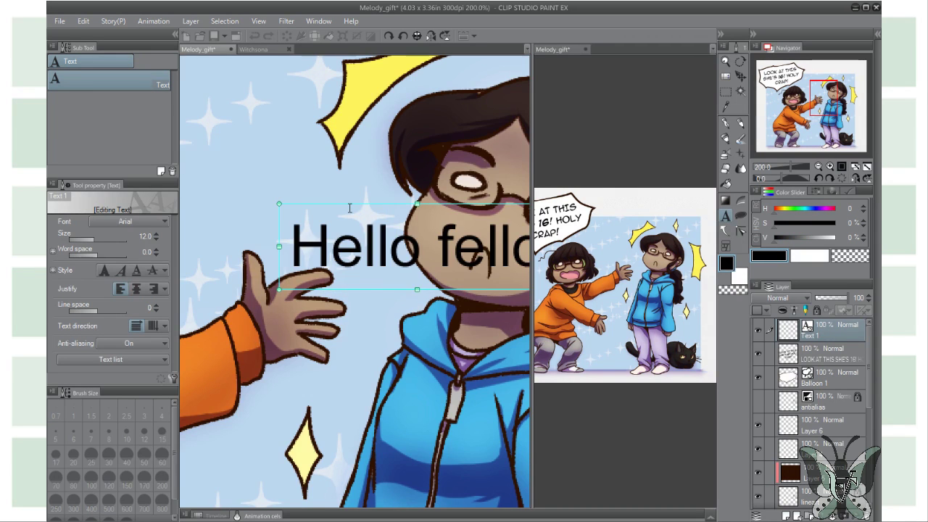
{"action": "key", "text": "ctrl+a"}
{"action": "key", "text": "BackSpace"}
{"action": "type", "text": "HELLO FELLO"}
{"action": "scroll", "coordinate": [348, 207], "scroll_direction": "down", "scroll_amount": 3}
{"action": "key", "text": "Return"}
{"action": "type", "text": "ALMOST HO"}
{"action": "left_click_drag", "start_coordinate": [328, 268], "coordinate": [280, 220]}
{"action": "key", "text": "Escape"}
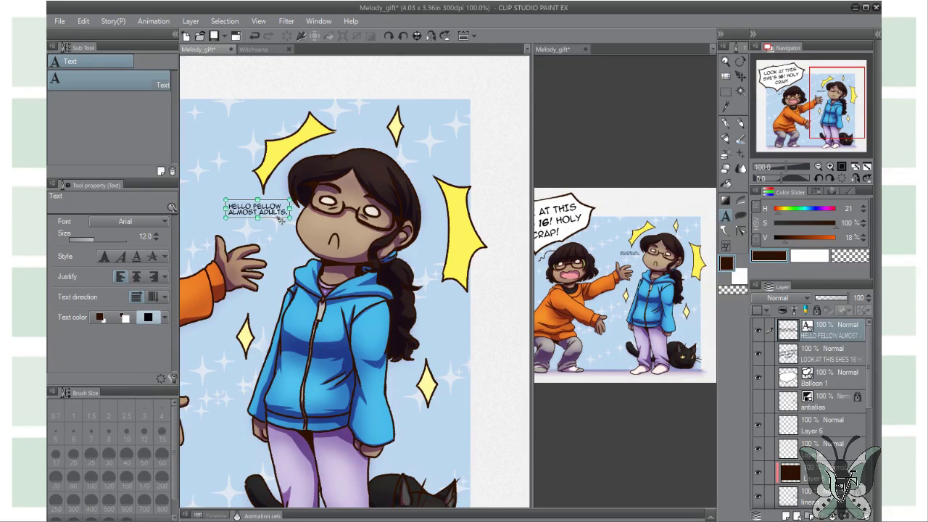
Add a two-line "Happy Birthday" greeting with the recipient's first name above the character in the blue hoodie.
{"action": "scroll", "coordinate": [279, 221], "scroll_direction": "down", "scroll_amount": 3}
{"action": "left_click", "coordinate": [354, 197]}
{"action": "type", "text": "ha"}
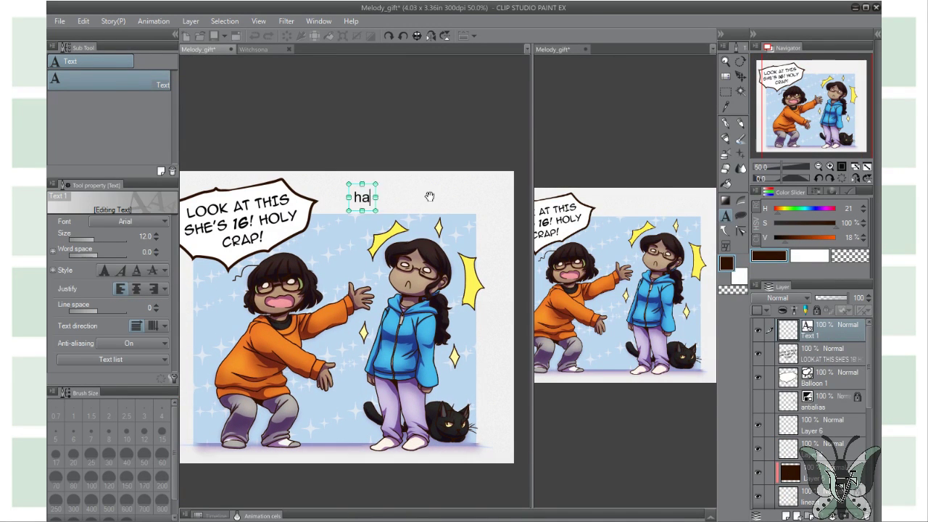
{"action": "type", "text": "ppy Birthday"}
{"action": "key", "text": "Return"}
{"action": "type", "text": "Melody!"}
Centre the birthday greeting, set it in Bauhaus 93 at size 15 with line spacing 5.0, and adjust its placement.
{"action": "key", "text": "ctrl+a"}
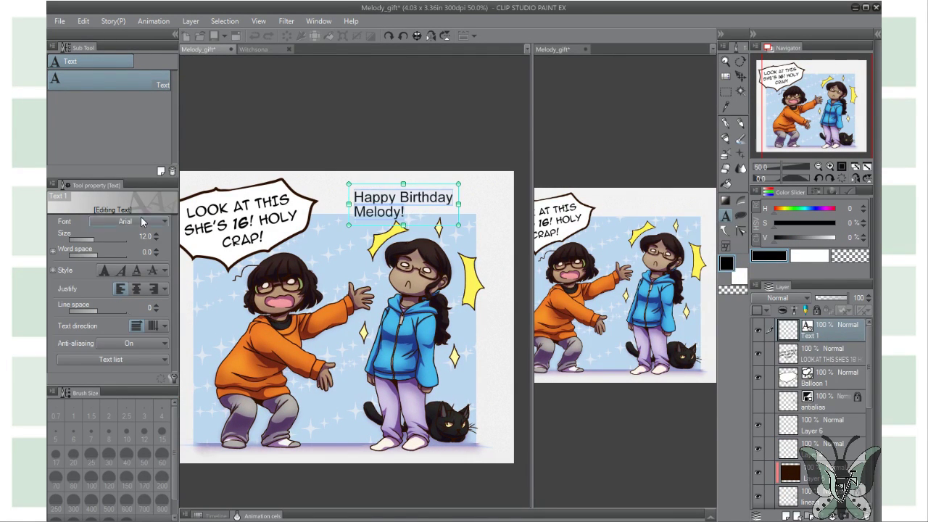
{"action": "left_click", "coordinate": [135, 289]}
{"action": "left_click", "coordinate": [155, 305]}
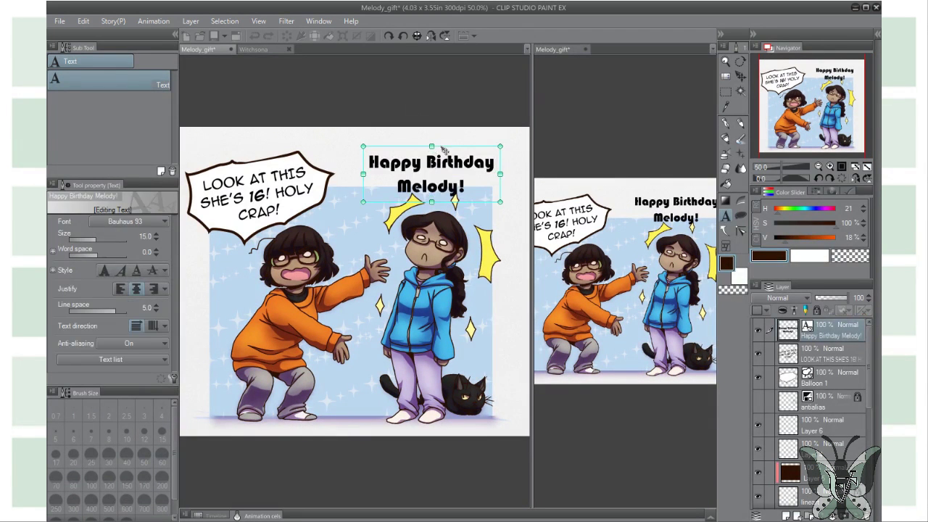
{"action": "left_click_drag", "start_coordinate": [339, 151], "coordinate": [390, 160]}
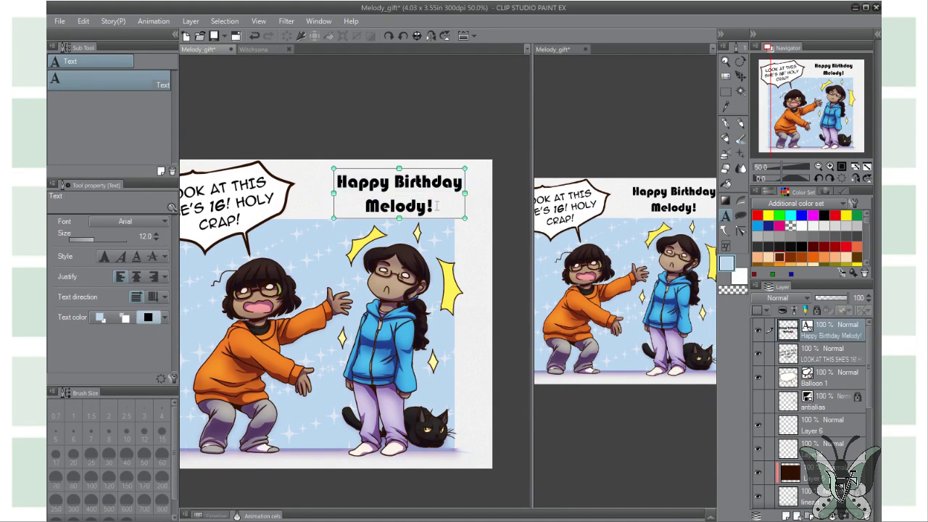
Recolour the birthday greeting to the background's light blue (H 209, S 21, V 94).
{"action": "left_click", "coordinate": [436, 206]}
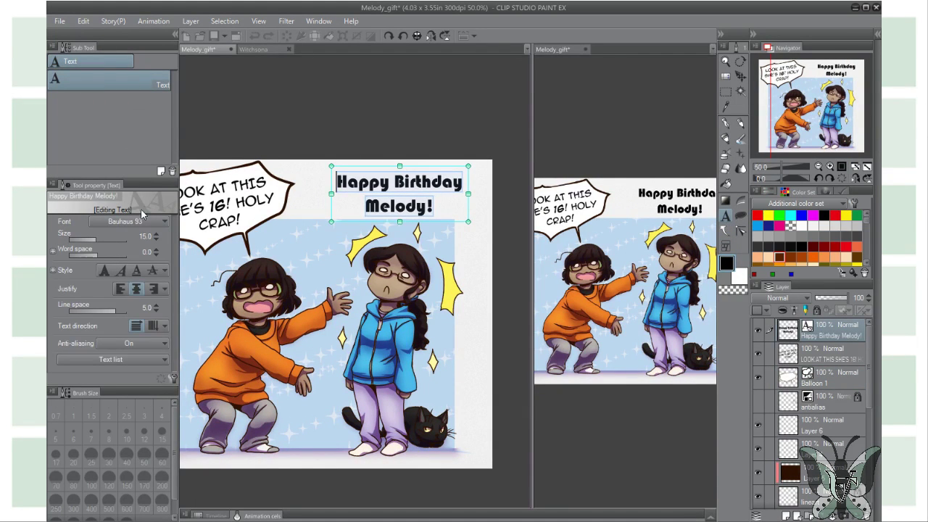
{"action": "left_click", "coordinate": [825, 193]}
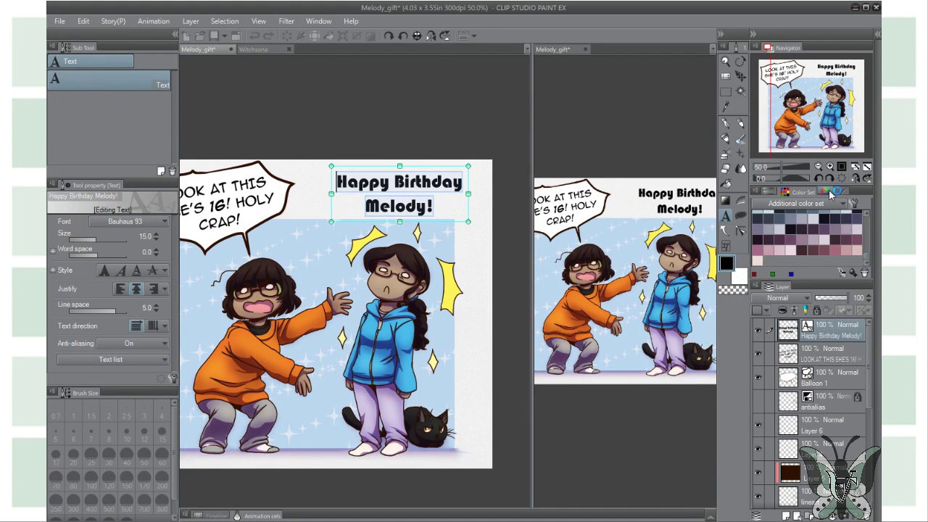
{"action": "left_click", "coordinate": [762, 192]}
{"action": "left_click", "coordinate": [757, 222]}
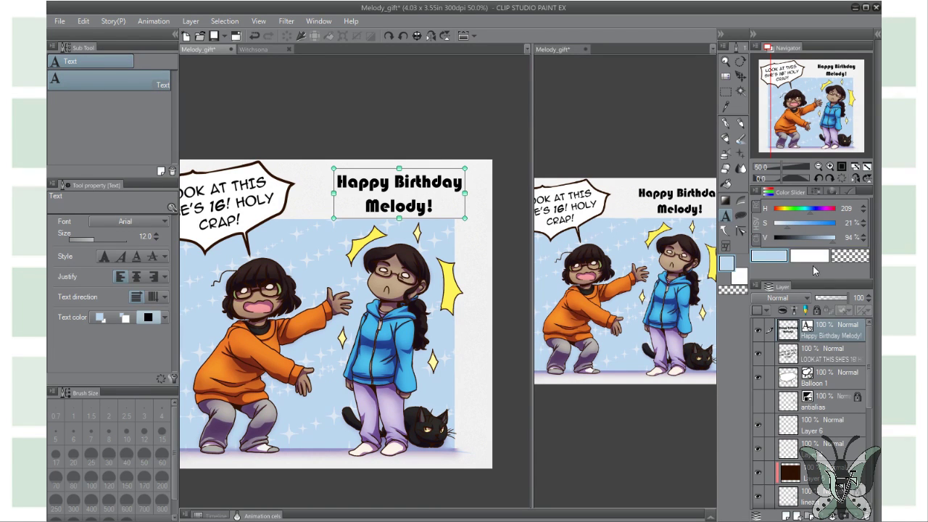
{"action": "left_click", "coordinate": [832, 192]}
{"action": "left_click", "coordinate": [435, 203]}
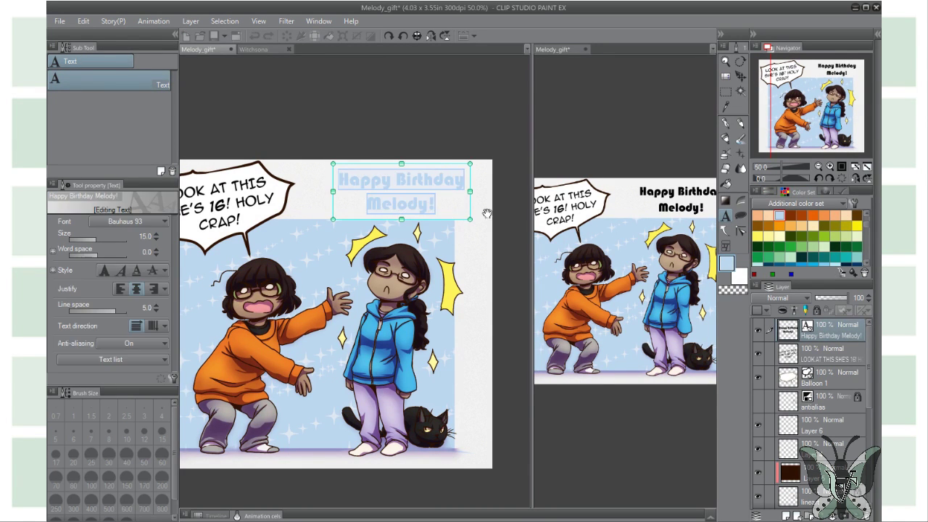
Select the greeting's letter shapes and outline them in dark brown on a new layer above the text.
{"action": "left_click", "coordinate": [788, 330], "text": "ctrl"}
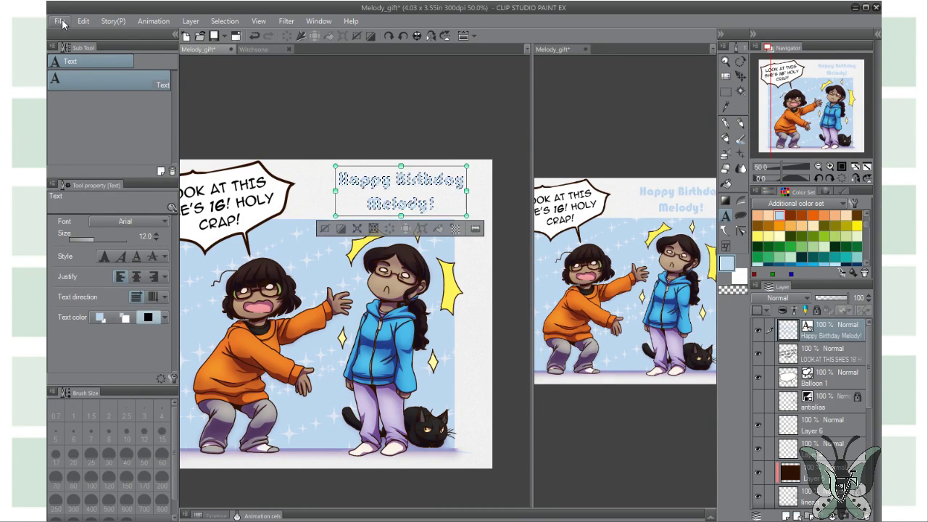
{"action": "key", "text": "ctrl+shift+n"}
{"action": "key", "text": "i"}
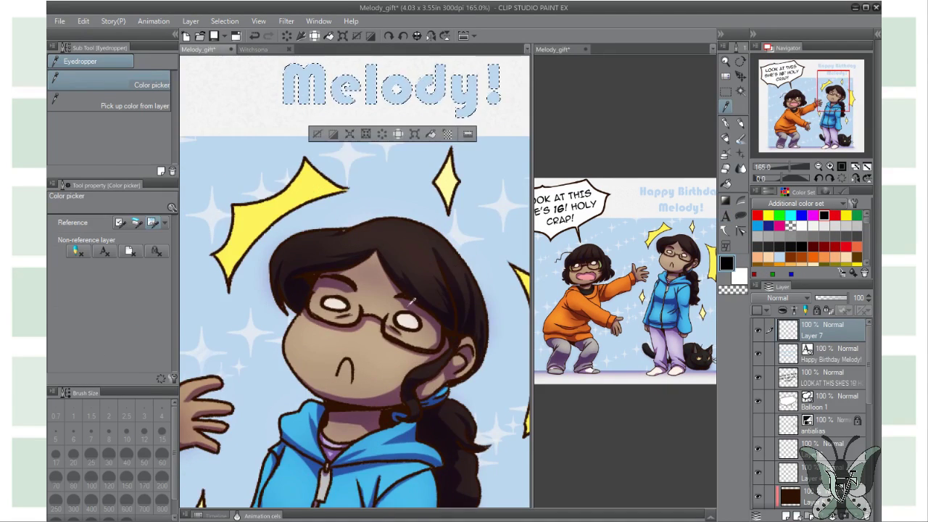
{"action": "left_click", "coordinate": [85, 21]}
{"action": "left_click", "coordinate": [118, 150]}
{"action": "scroll", "coordinate": [355, 327], "scroll_direction": "up", "scroll_amount": 2}
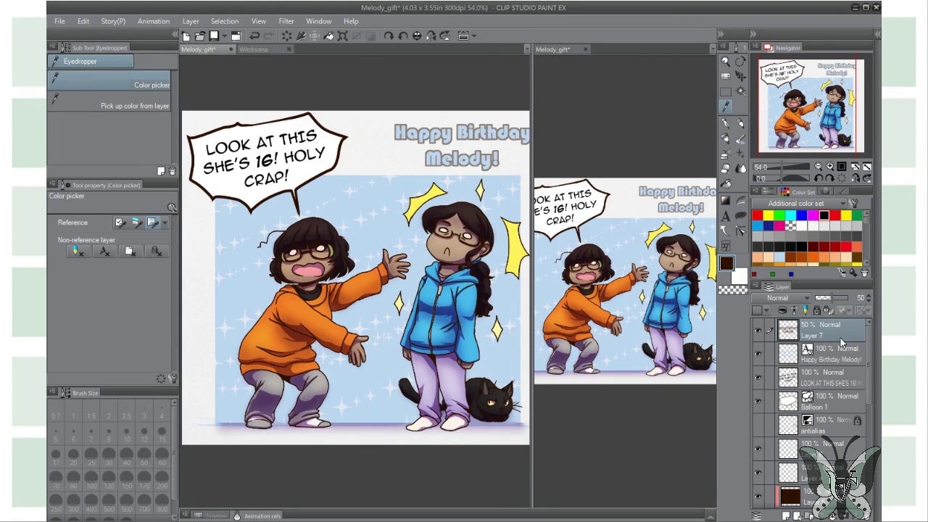
Test the outline layer at 50% opacity, and replace the dark outline with a medium blue one (H 209, S 38, V 74).
{"action": "left_click_drag", "start_coordinate": [841, 297], "coordinate": [823, 298]}
{"action": "left_click", "coordinate": [867, 307]}
{"action": "left_click", "coordinate": [789, 192]}
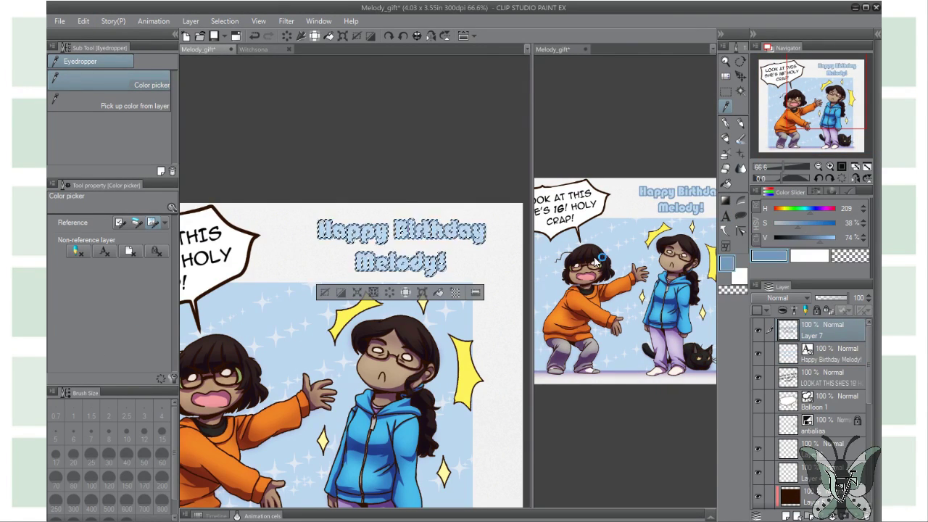
Sign the artwork beside the orange-sweater character's foot in dark brown (H 20, S 90, V 19) on a new layer named sign.
{"action": "scroll", "coordinate": [433, 313], "scroll_direction": "up", "scroll_amount": 2}
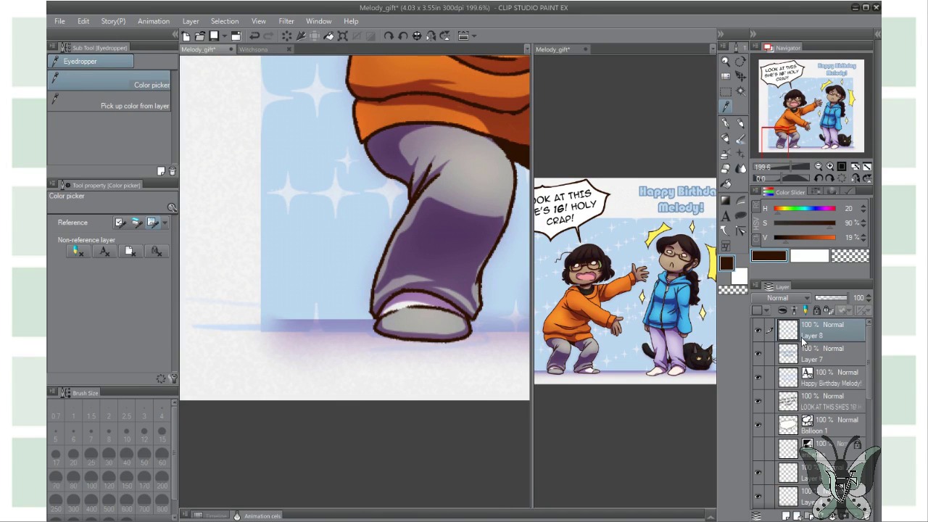
{"action": "key", "text": "p"}
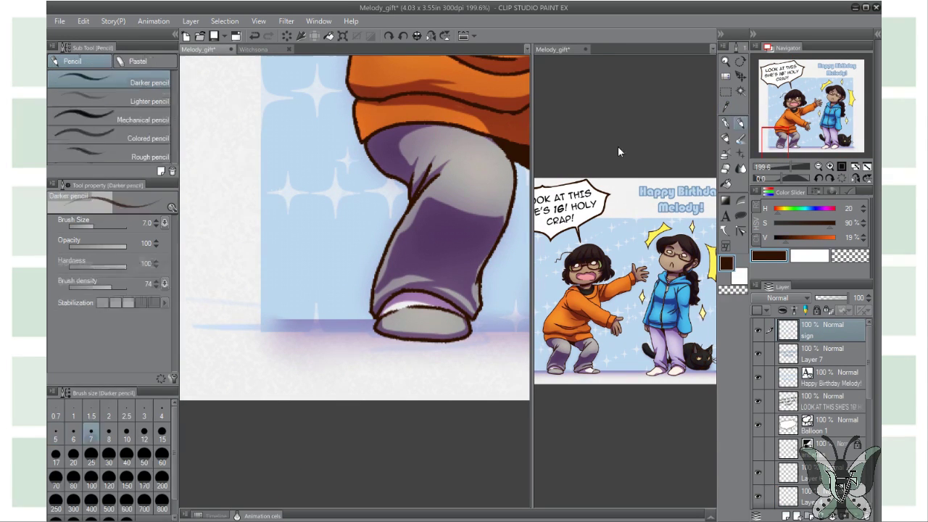
{"action": "key", "text": "bracketleft"}
{"action": "key", "text": "bracketleft"}
{"action": "key", "text": "bracketleft"}
{"action": "left_click_drag", "start_coordinate": [335, 262], "coordinate": [319, 305]}
{"action": "left_click_drag", "start_coordinate": [346, 305], "coordinate": [352, 313]}
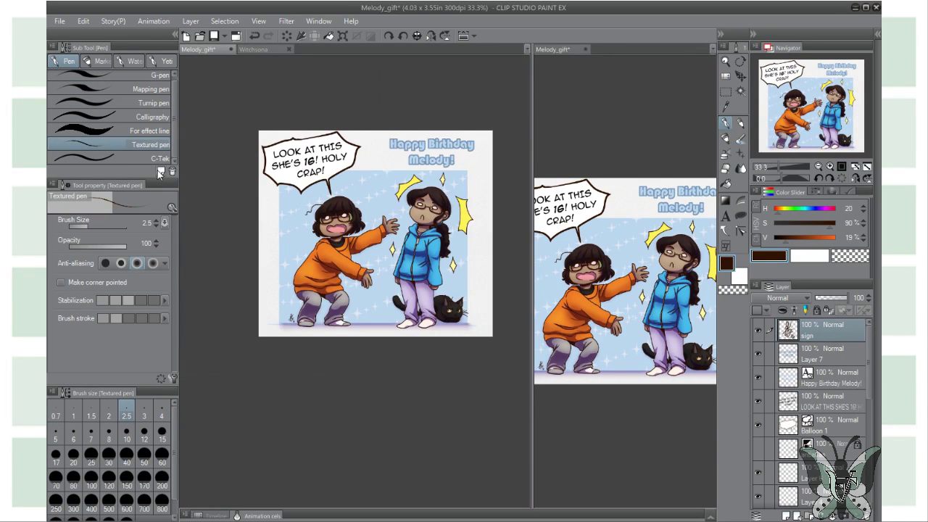